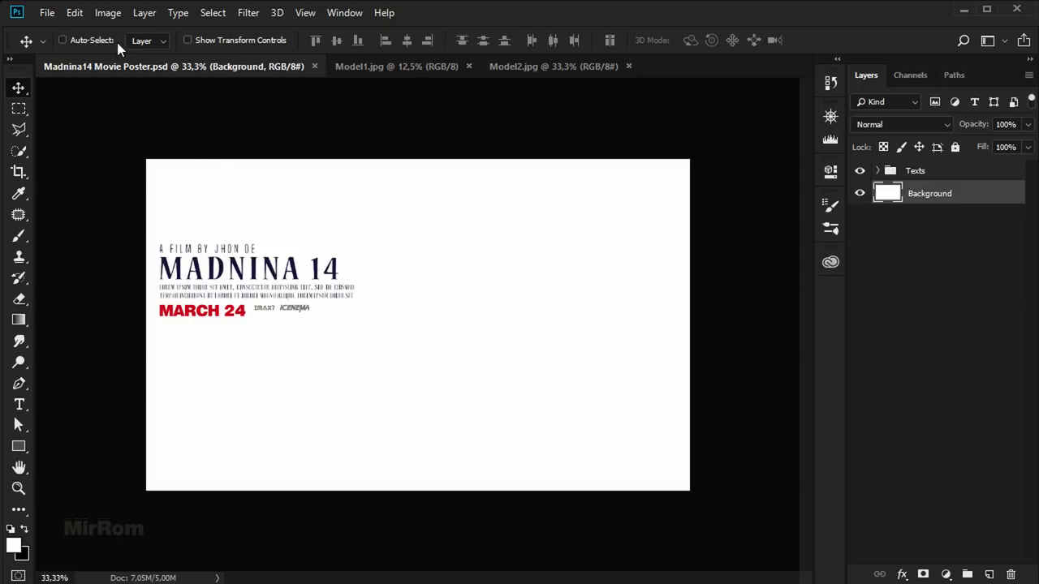
Check the poster's image size and resolution, leaving them unchanged.
{"action": "left_click", "coordinate": [109, 13]}
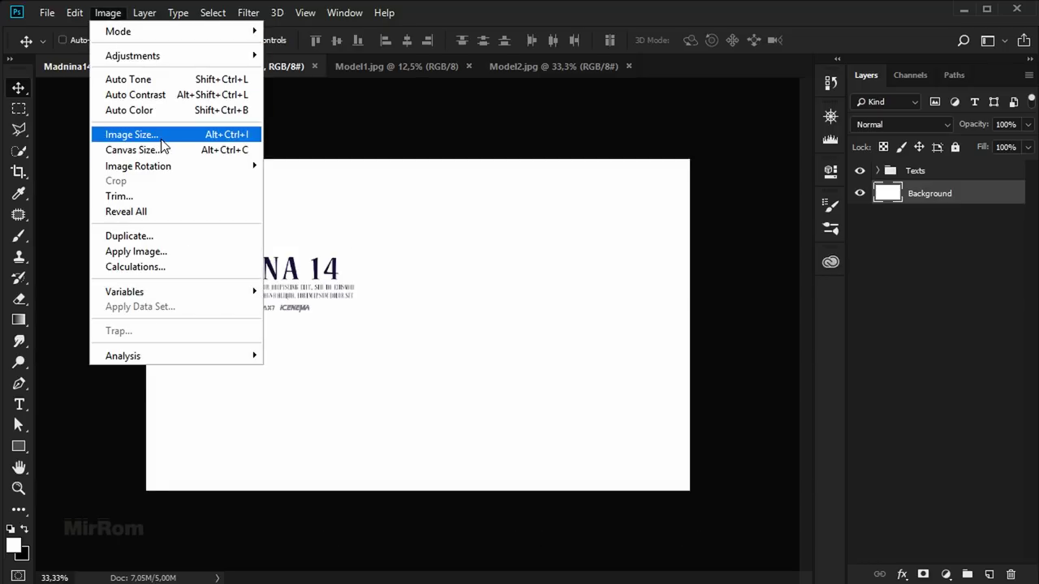
{"action": "left_click", "coordinate": [162, 145]}
{"action": "left_click_drag", "start_coordinate": [359, 91], "coordinate": [487, 125]}
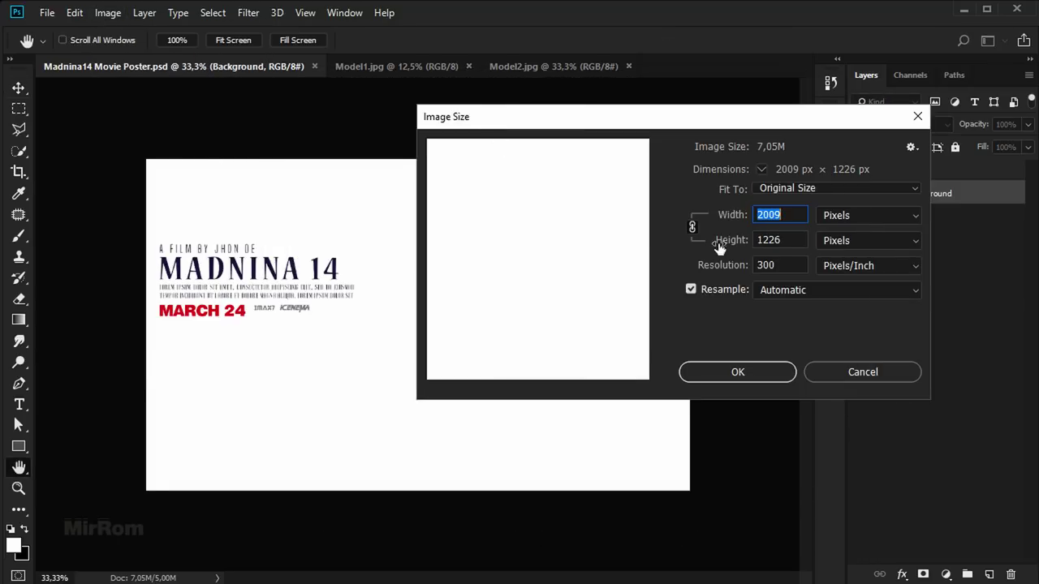
{"action": "left_click", "coordinate": [786, 215]}
{"action": "left_click", "coordinate": [790, 240]}
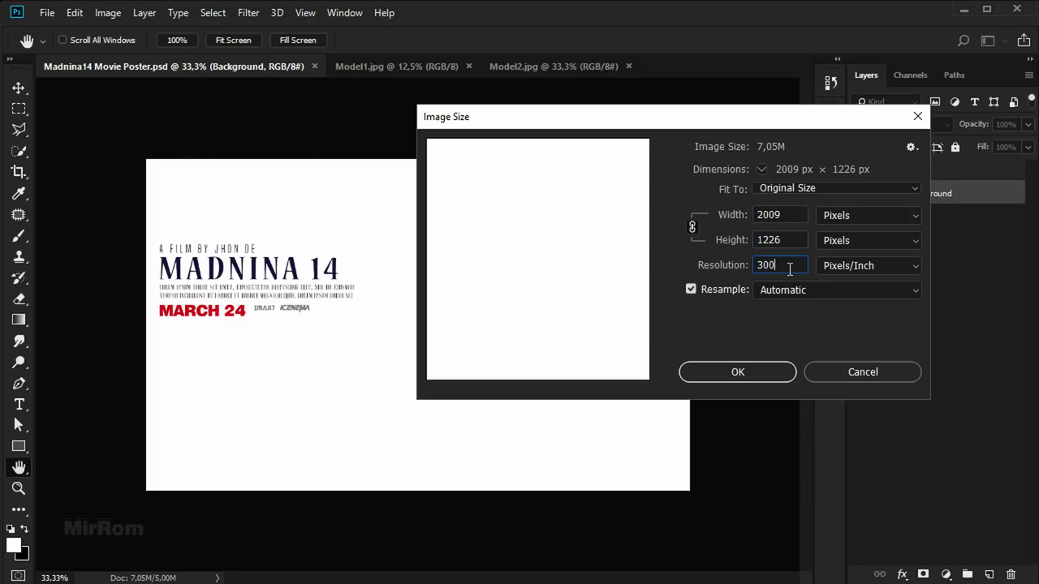
{"action": "left_click", "coordinate": [738, 369]}
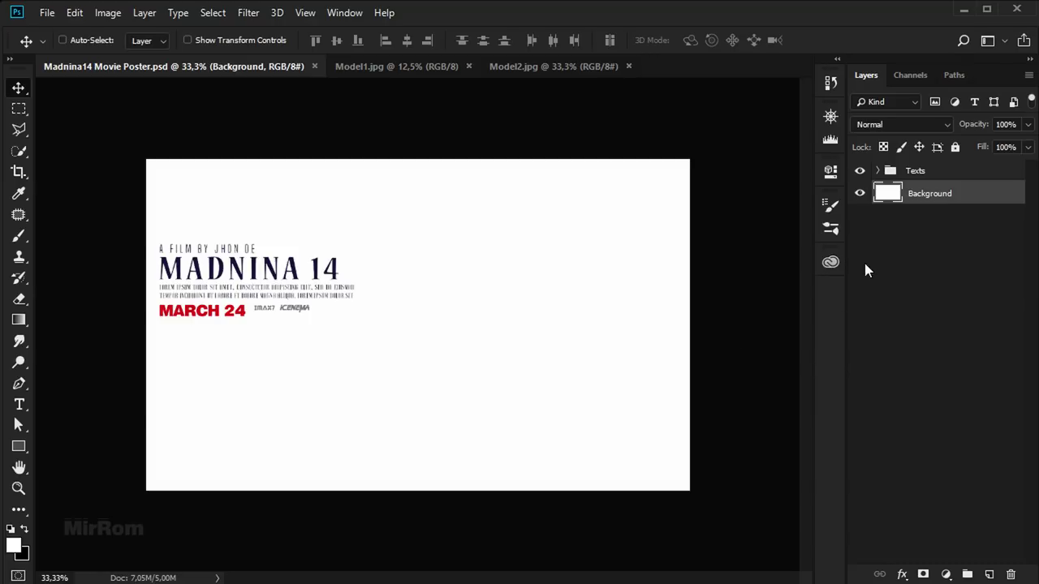
Review the MADNINA 14 title's font family, keeping its Bold Condensed style.
{"action": "left_click", "coordinate": [879, 171]}
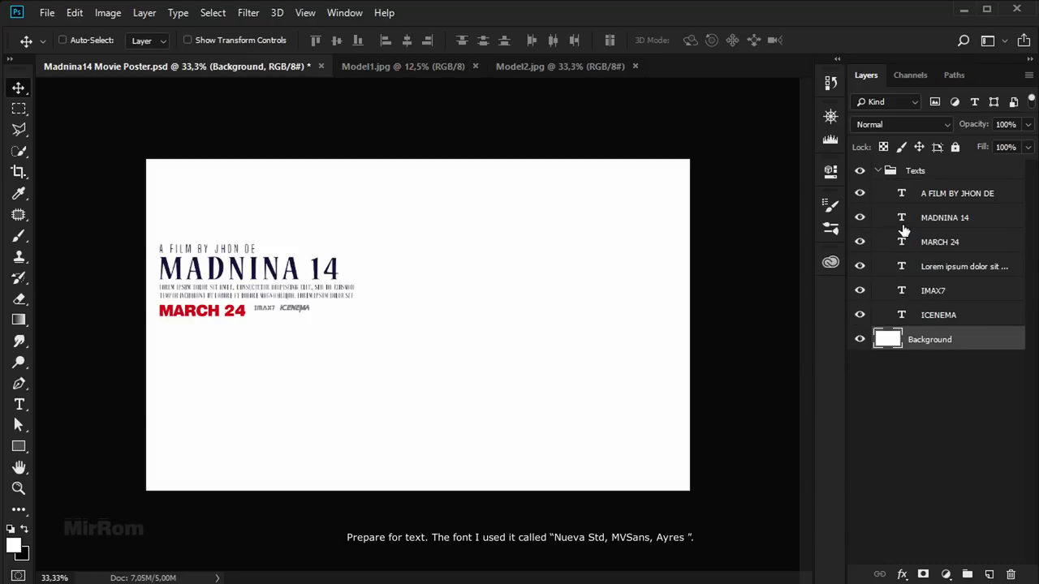
{"action": "left_click", "coordinate": [902, 224]}
{"action": "key", "text": "t"}
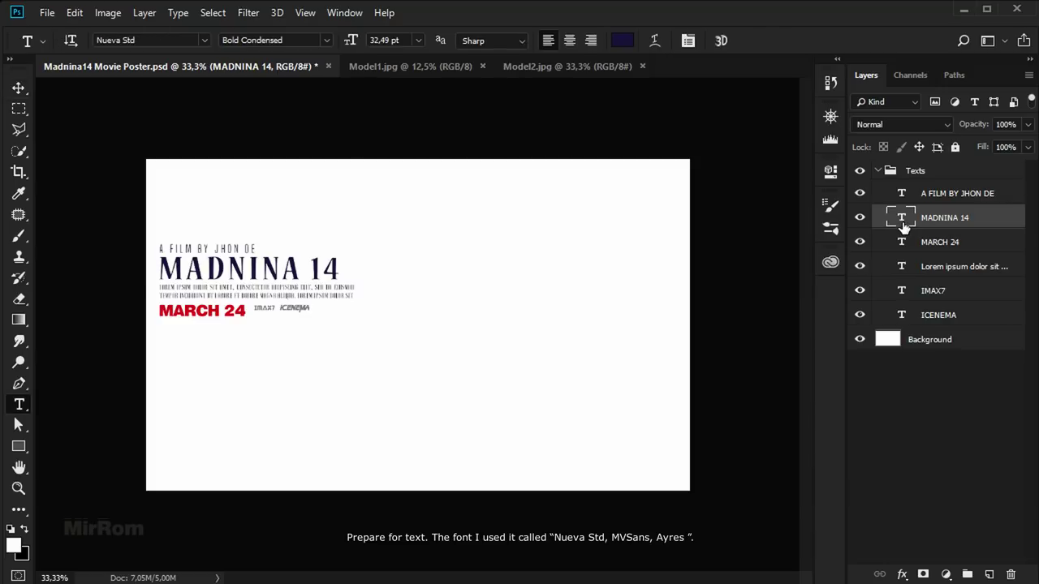
{"action": "left_click", "coordinate": [687, 40]}
{"action": "left_click", "coordinate": [739, 133]}
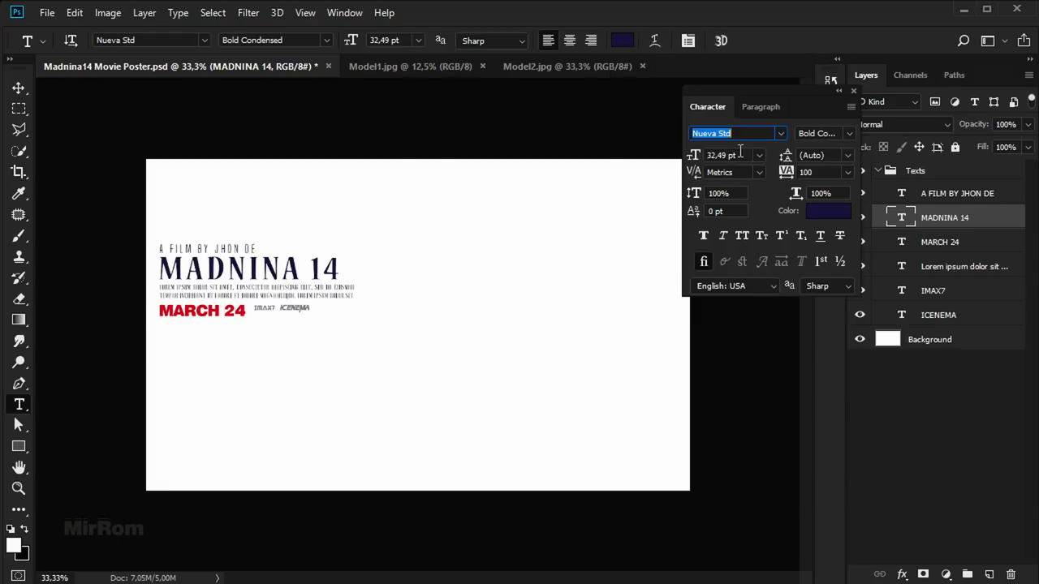
{"action": "left_click", "coordinate": [762, 134]}
{"action": "left_click", "coordinate": [849, 134]}
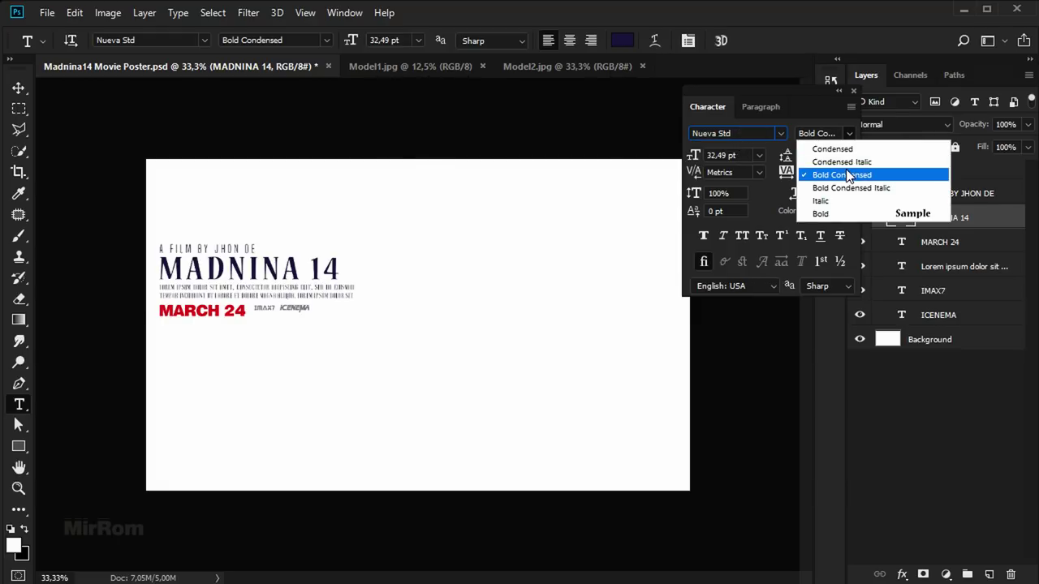
{"action": "left_click", "coordinate": [852, 174]}
Check the title's dark blue text colour, hex 261e43.
{"action": "left_click", "coordinate": [847, 213]}
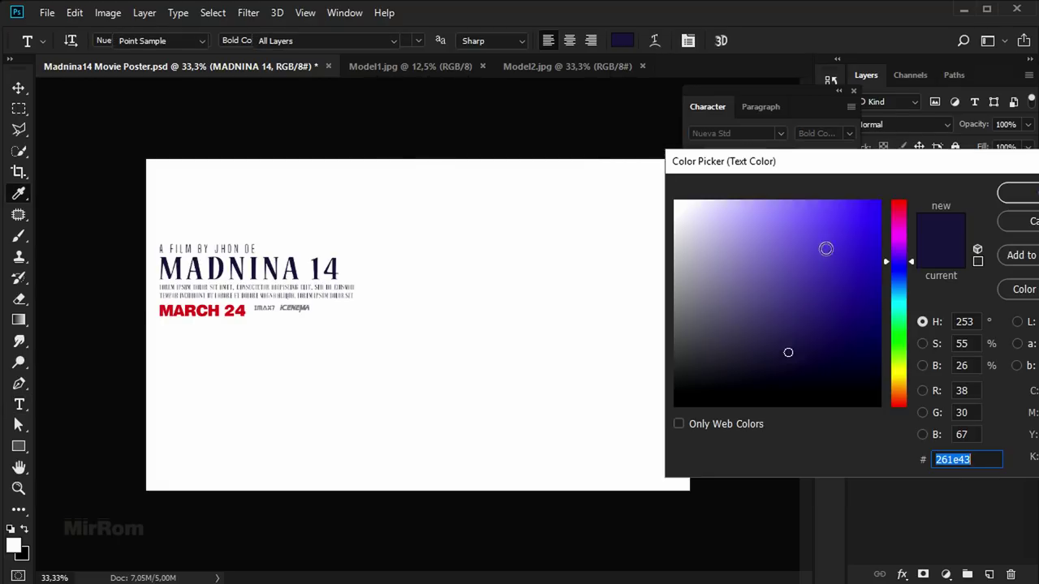
{"action": "left_click", "coordinate": [974, 459]}
{"action": "left_click_drag", "start_coordinate": [885, 159], "coordinate": [671, 155]}
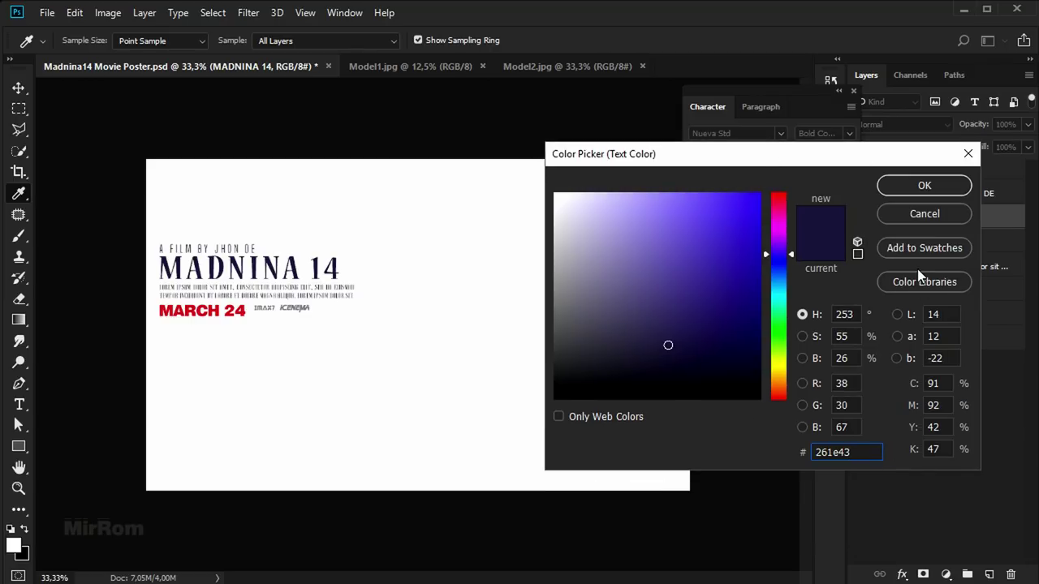
{"action": "left_click", "coordinate": [925, 185]}
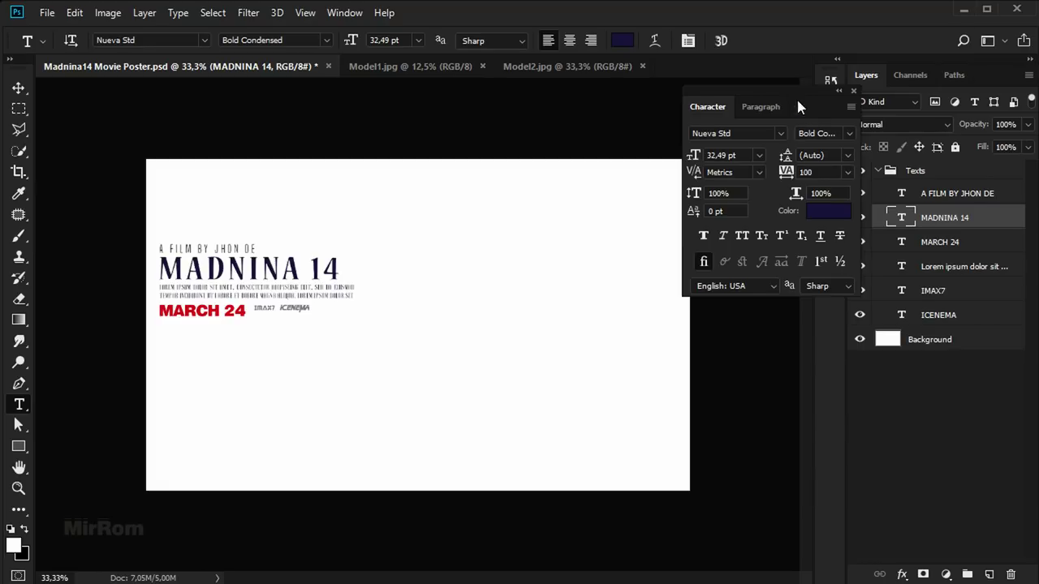
Review the MARCH 24 date's font and red c10425 colour, then hide the Texts group.
{"action": "left_click_drag", "start_coordinate": [796, 96], "coordinate": [766, 100]}
{"action": "left_click", "coordinate": [860, 217]}
{"action": "left_click", "coordinate": [859, 241]}
{"action": "left_click", "coordinate": [925, 247]}
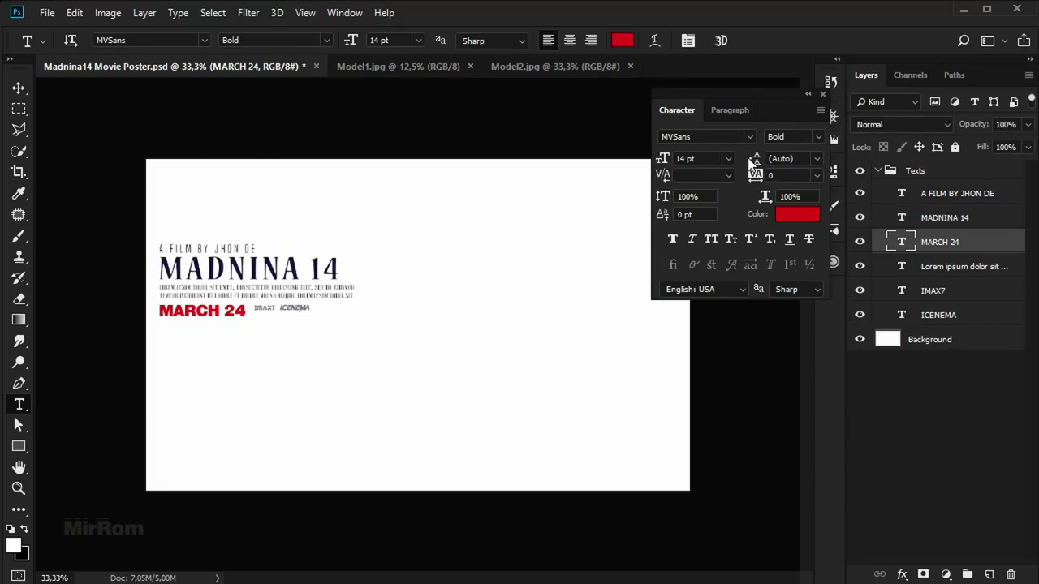
{"action": "left_click", "coordinate": [750, 138]}
{"action": "left_click", "coordinate": [763, 125]}
{"action": "left_click", "coordinate": [815, 215]}
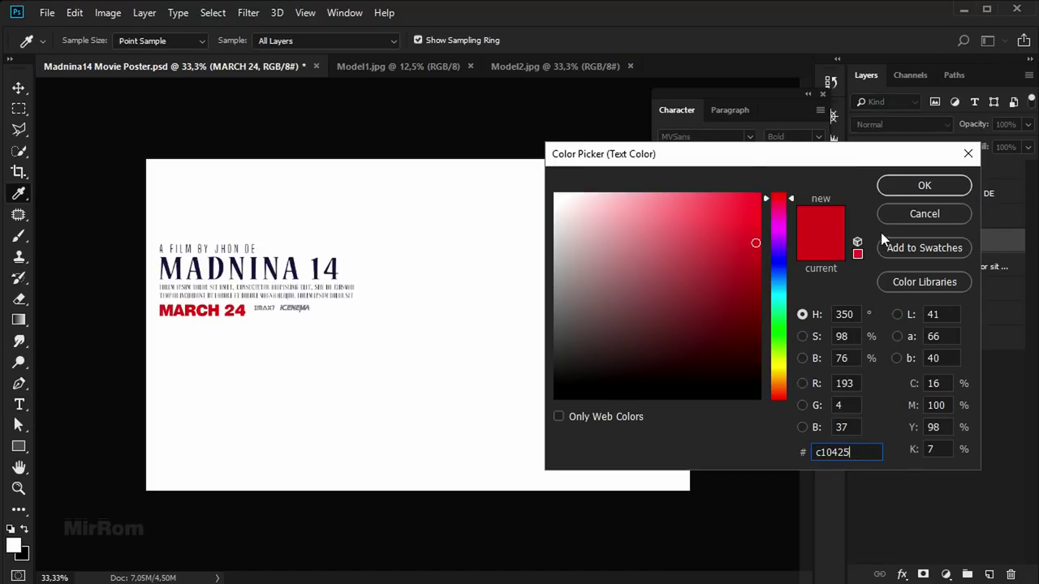
{"action": "left_click", "coordinate": [902, 188]}
{"action": "left_click", "coordinate": [822, 96]}
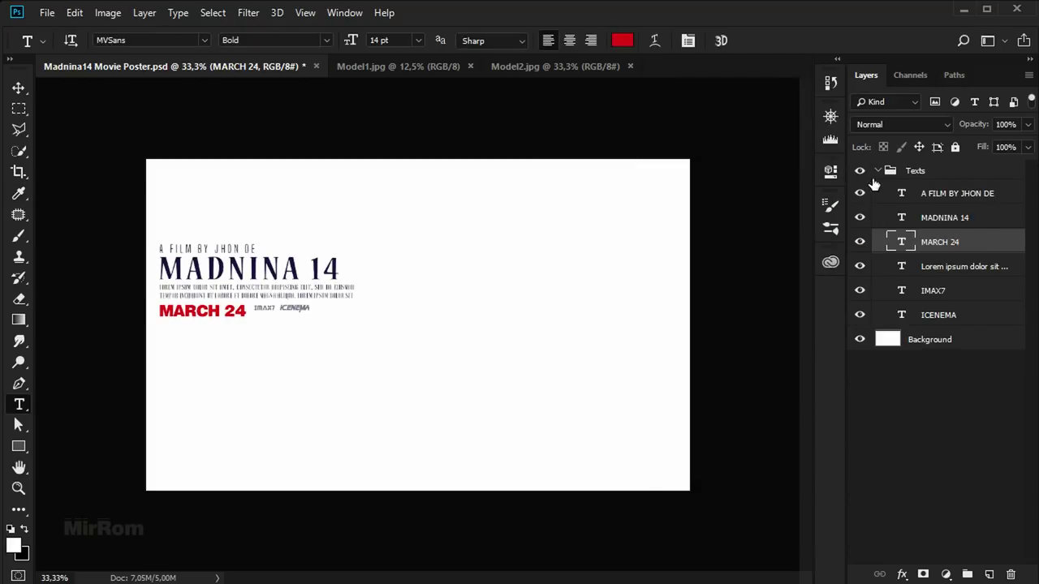
{"action": "left_click", "coordinate": [879, 171]}
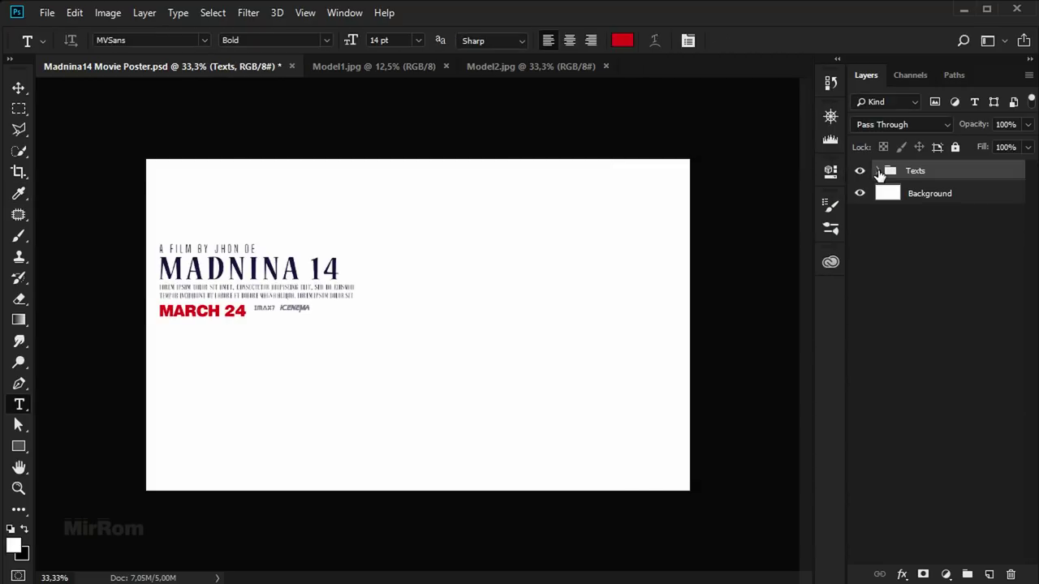
Switch to the Model2.jpg portrait and unlock its Background into editable Layer 0.
{"action": "left_click", "coordinate": [921, 200]}
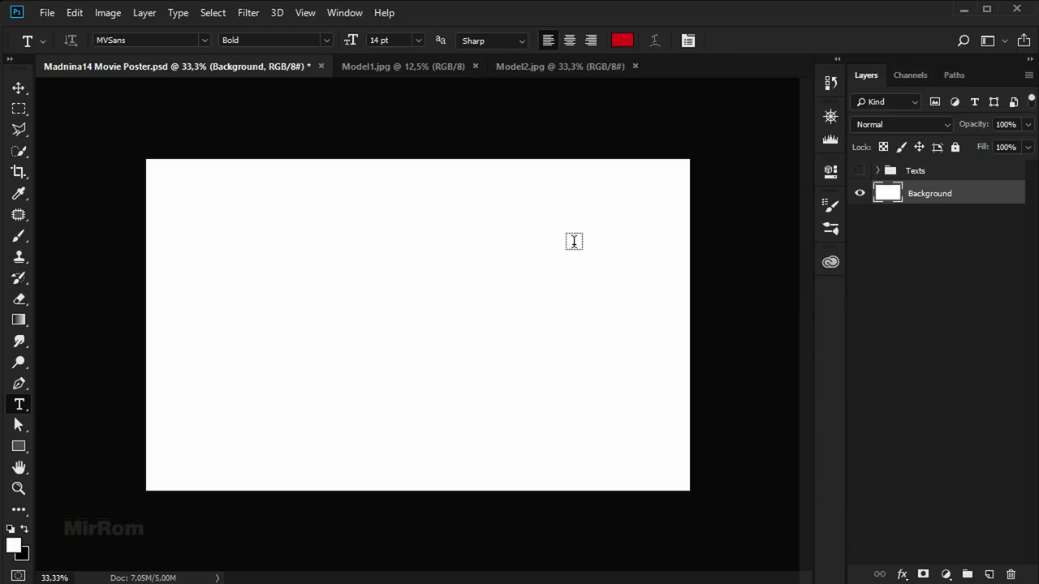
{"action": "key", "text": "v"}
{"action": "left_click", "coordinate": [416, 67]}
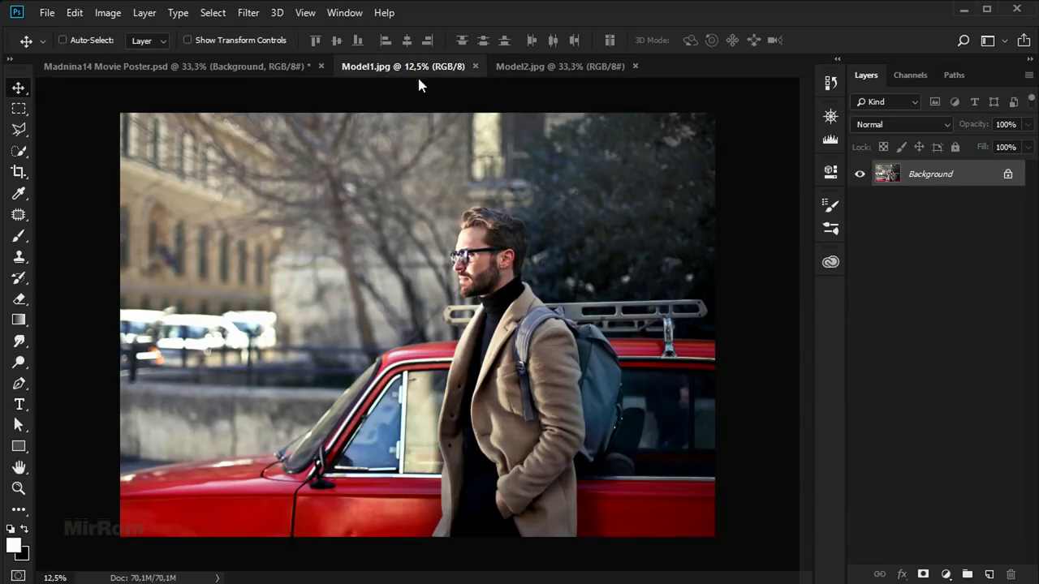
{"action": "left_click", "coordinate": [520, 67]}
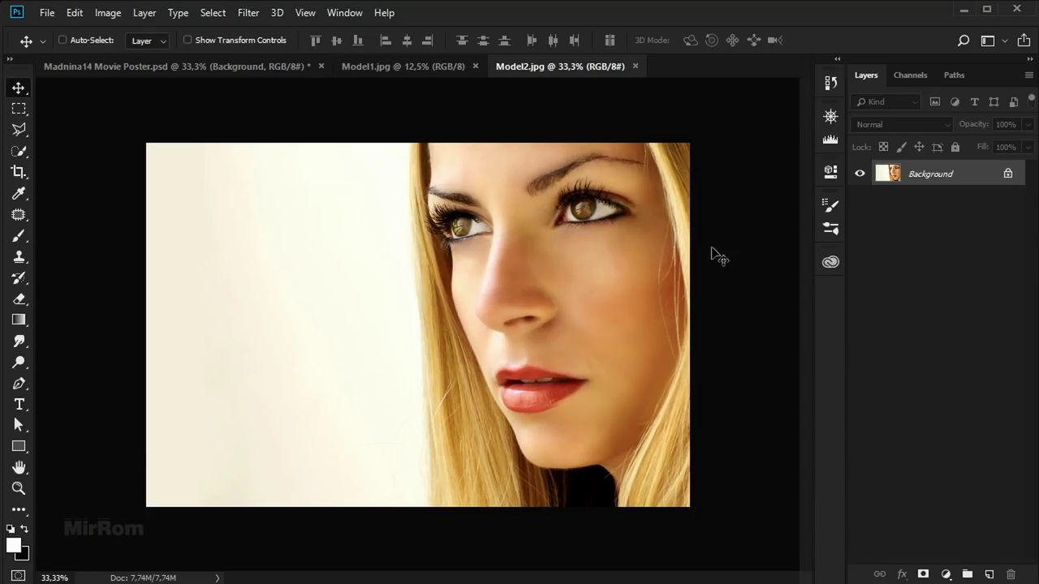
{"action": "left_click", "coordinate": [1008, 174]}
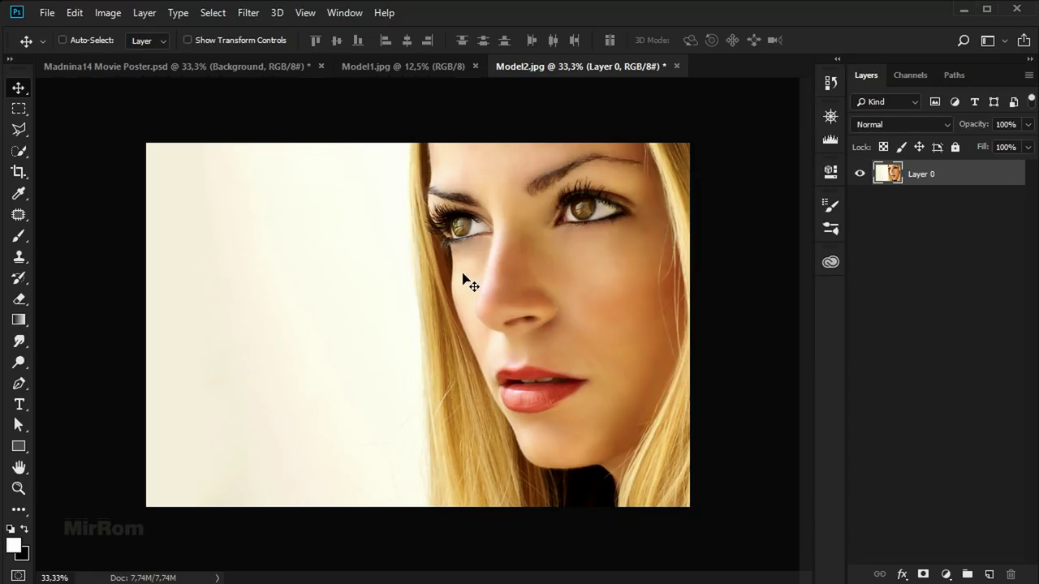
{"action": "left_click", "coordinate": [252, 17]}
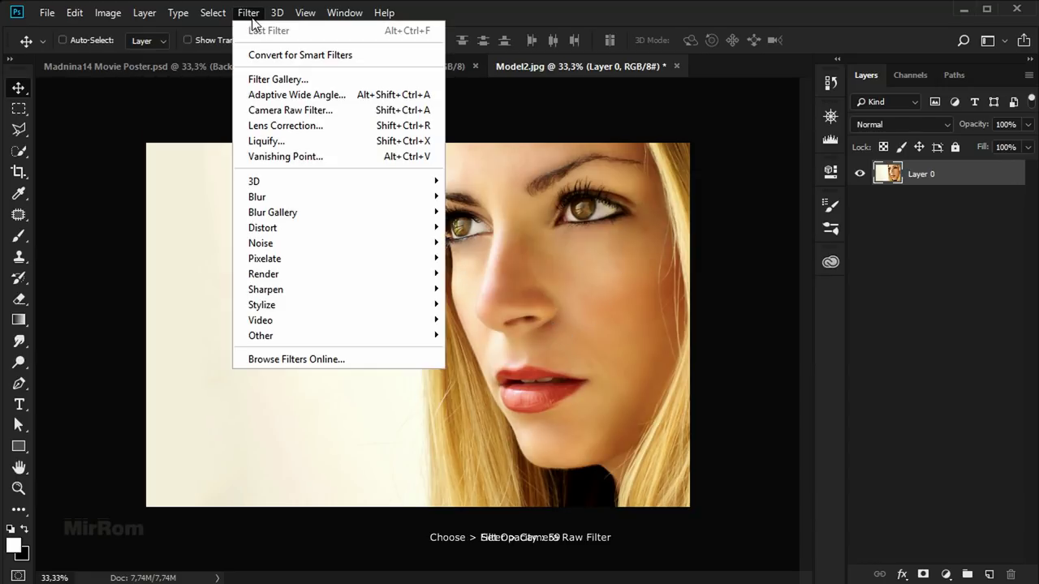
In Camera Raw, set Tint +23, Contrast +21, Highlights -63, Shadows +58, Whites +23.
{"action": "left_click", "coordinate": [350, 112]}
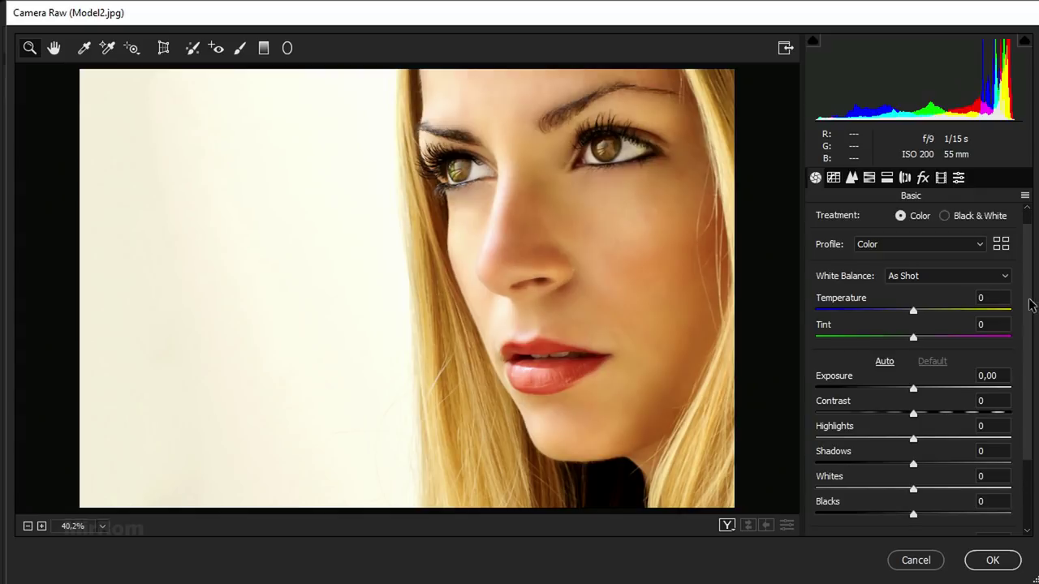
{"action": "scroll", "coordinate": [1029, 304], "scroll_direction": "down", "scroll_amount": 1}
{"action": "left_click", "coordinate": [915, 307]}
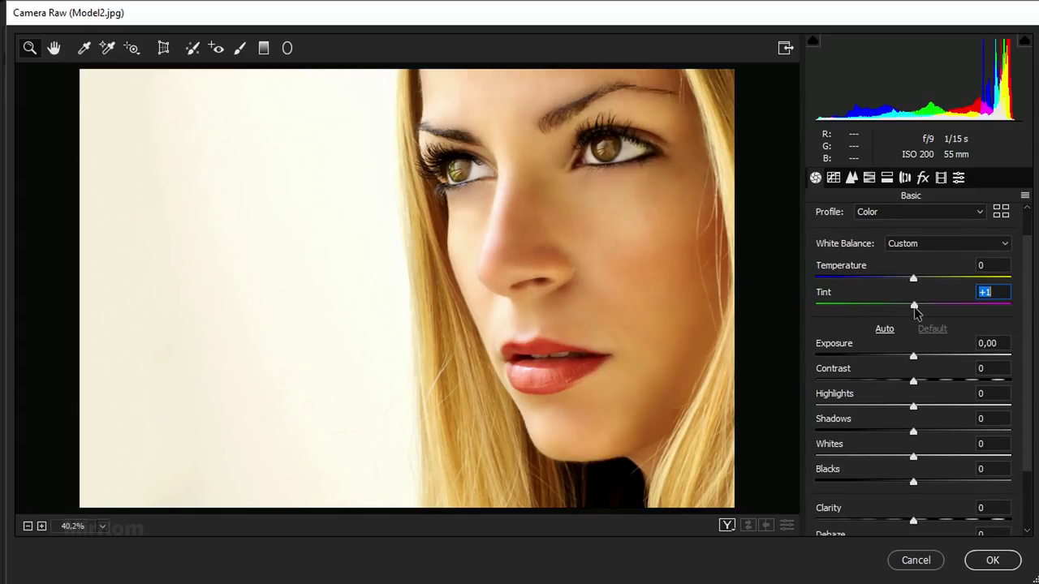
{"action": "left_click_drag", "start_coordinate": [915, 308], "coordinate": [941, 306]}
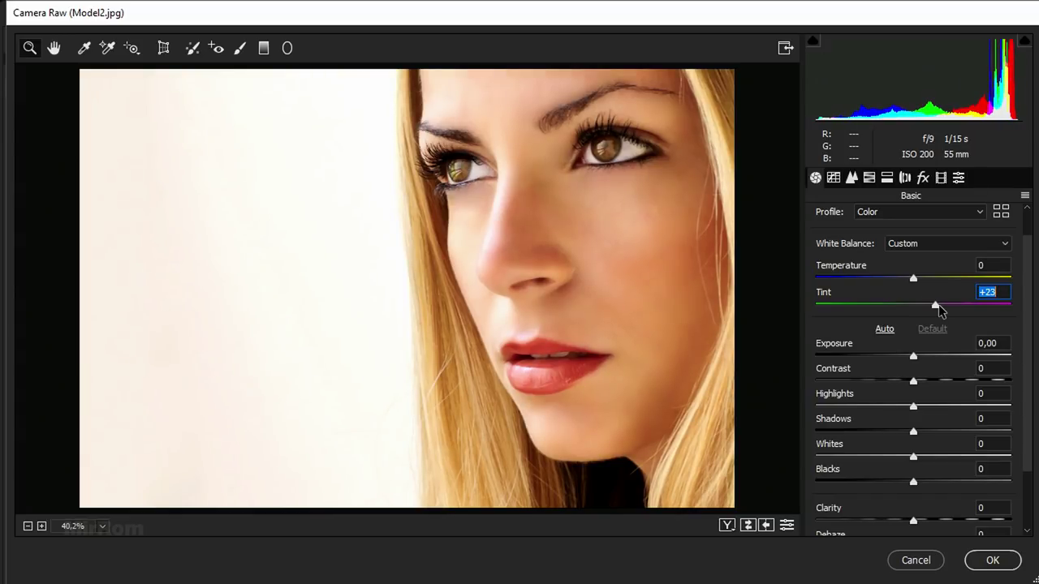
{"action": "left_click_drag", "start_coordinate": [914, 381], "coordinate": [934, 383]}
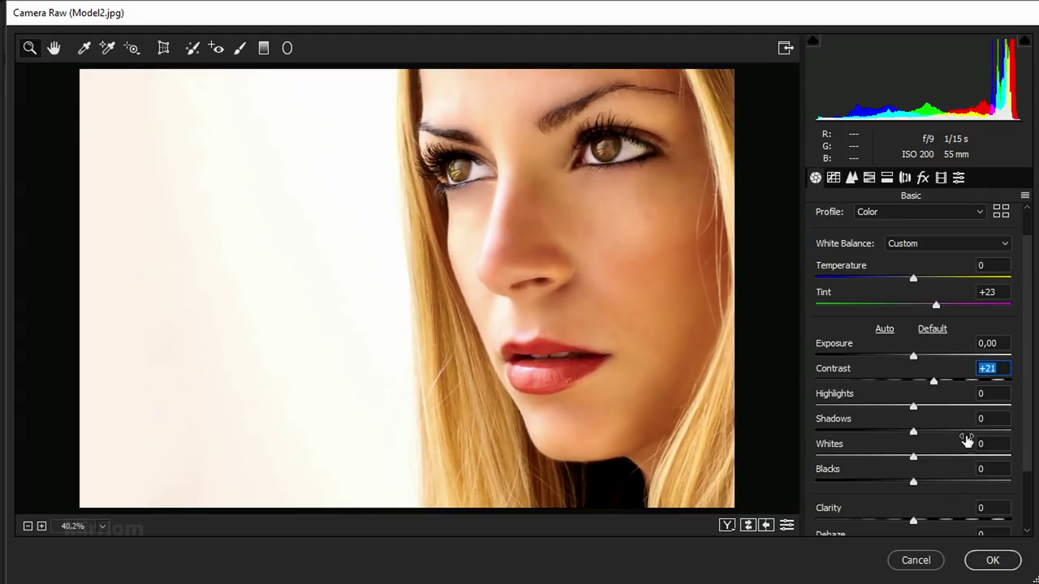
{"action": "left_click_drag", "start_coordinate": [916, 407], "coordinate": [857, 414]}
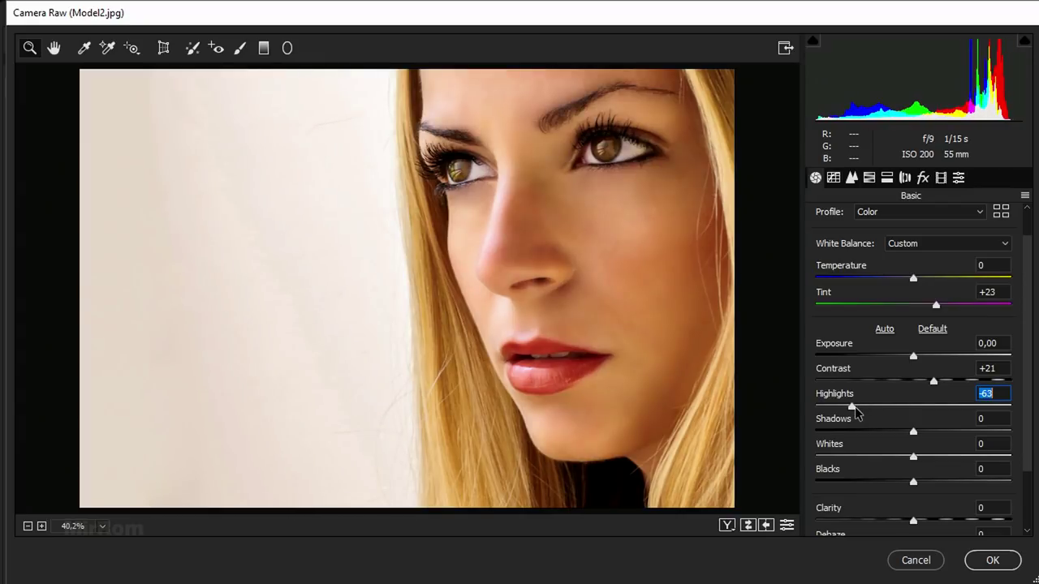
{"action": "left_click_drag", "start_coordinate": [913, 432], "coordinate": [972, 433]}
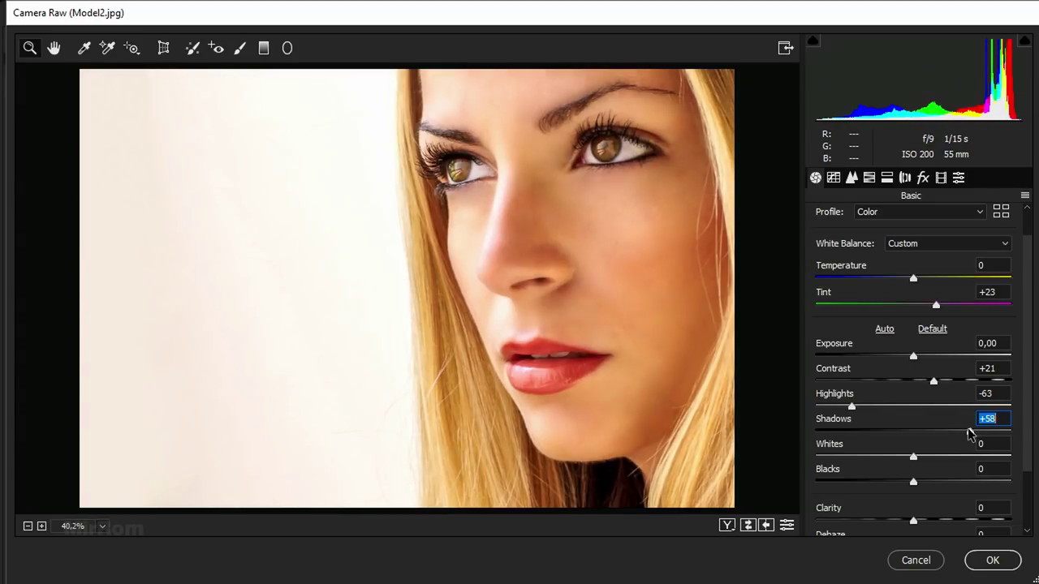
{"action": "left_click_drag", "start_coordinate": [913, 459], "coordinate": [936, 460]}
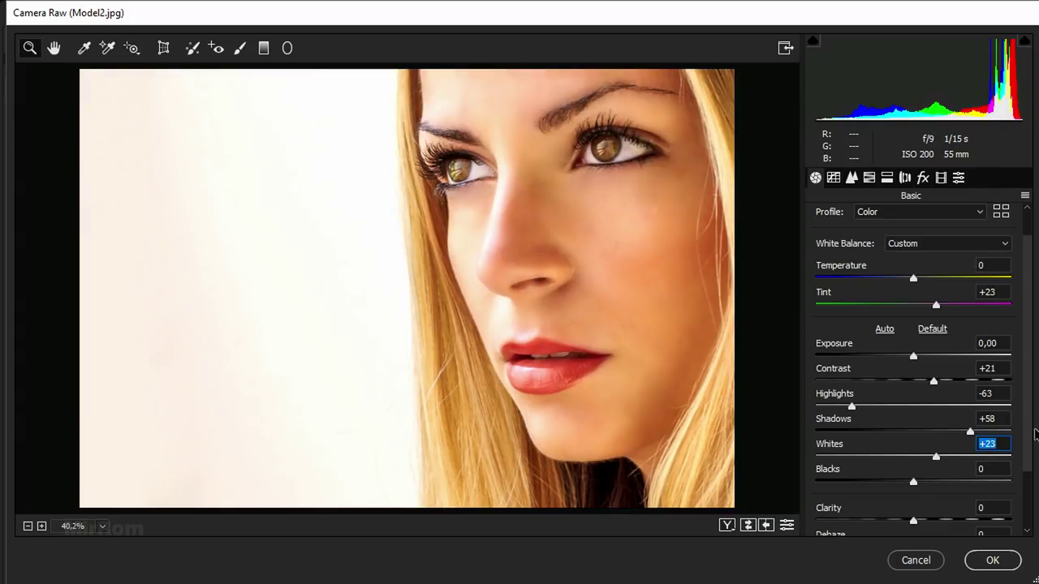
Add Clarity and slight Dehaze, apply the Medium sharpening preset, and confirm the grade.
{"action": "scroll", "coordinate": [1031, 447], "scroll_direction": "down", "scroll_amount": 2}
{"action": "scroll", "coordinate": [1029, 474], "scroll_direction": "down", "scroll_amount": 1}
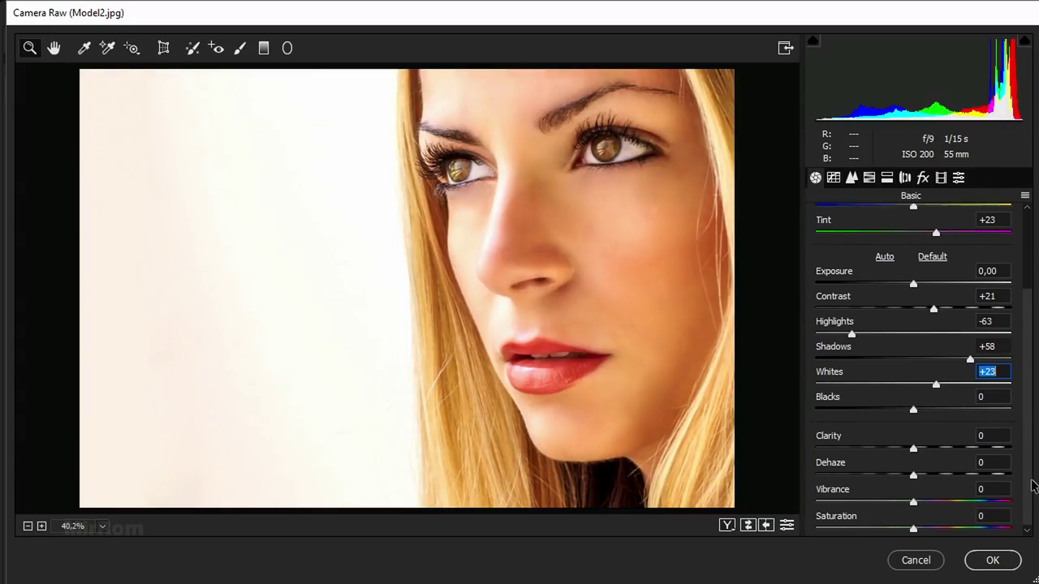
{"action": "left_click_drag", "start_coordinate": [915, 444], "coordinate": [930, 450]}
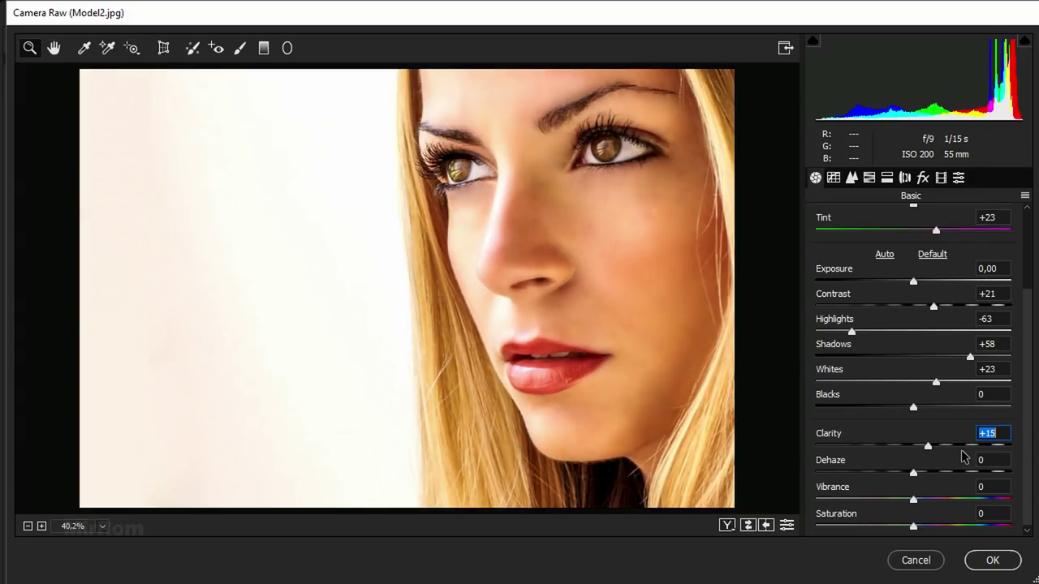
{"action": "left_click_drag", "start_coordinate": [915, 473], "coordinate": [897, 501]}
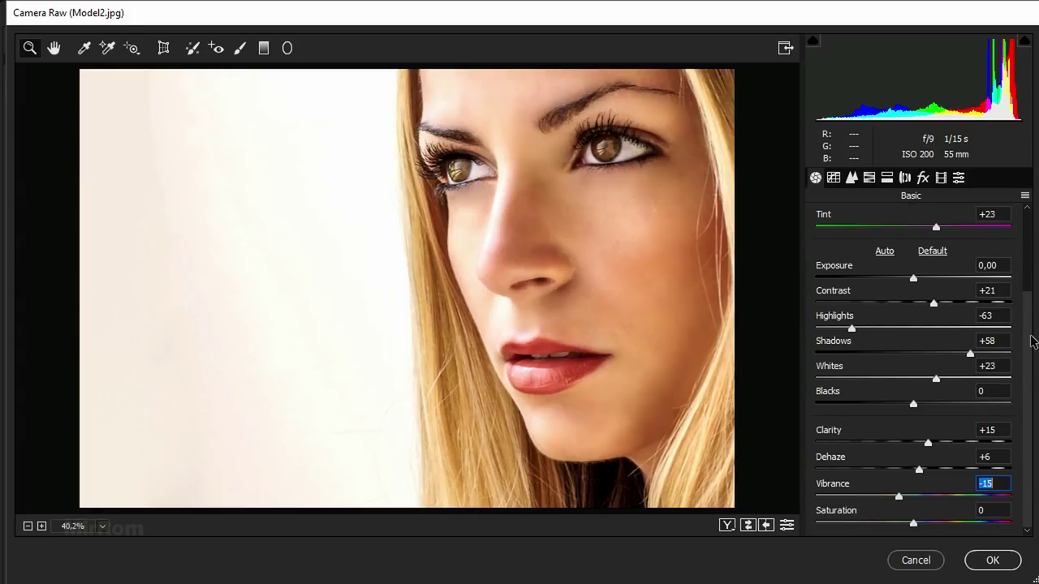
{"action": "left_click_drag", "start_coordinate": [1030, 340], "coordinate": [1032, 239]}
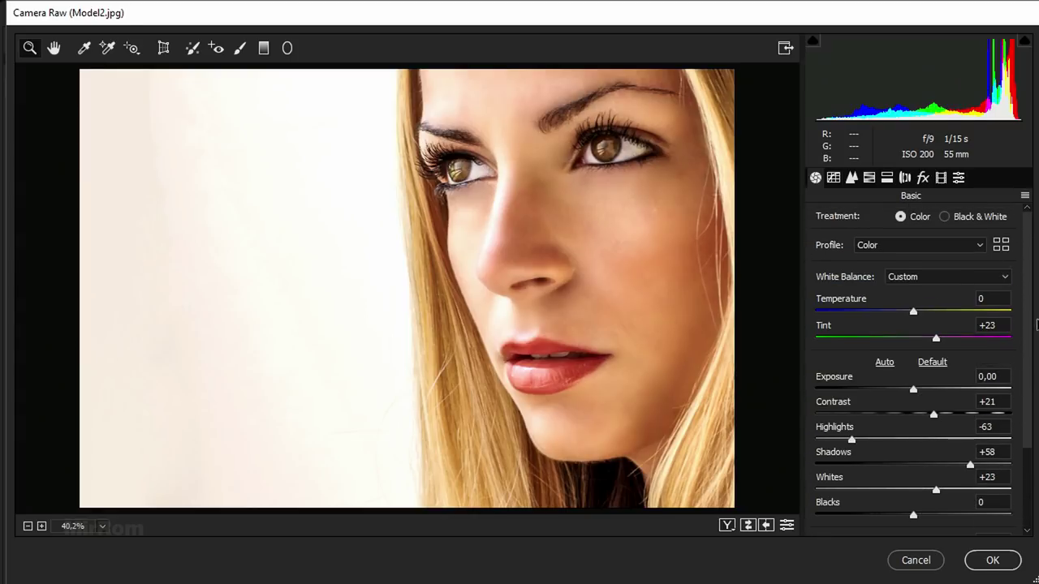
{"action": "left_click", "coordinate": [959, 178]}
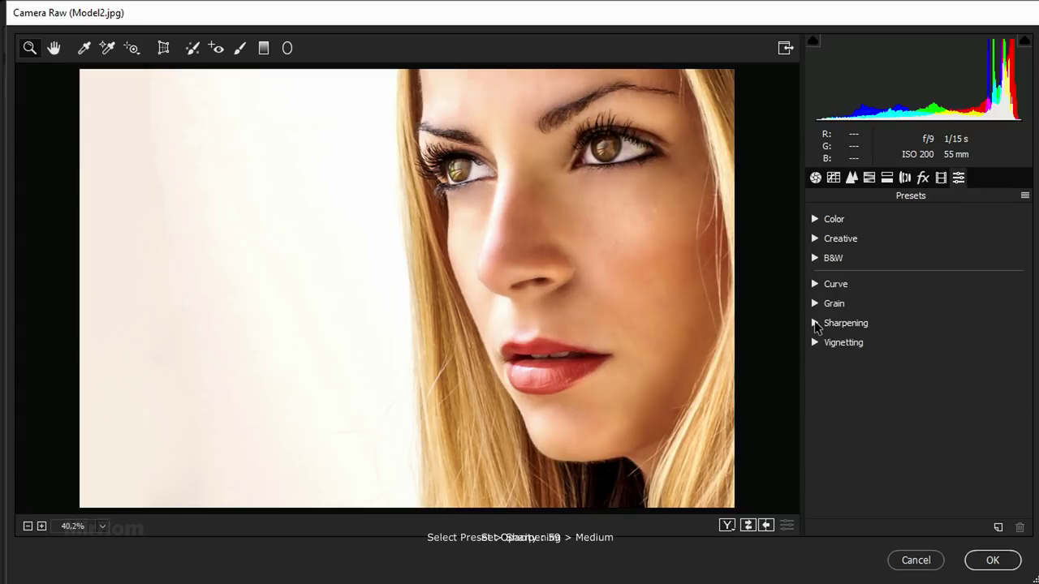
{"action": "left_click", "coordinate": [815, 323]}
{"action": "left_click", "coordinate": [874, 382]}
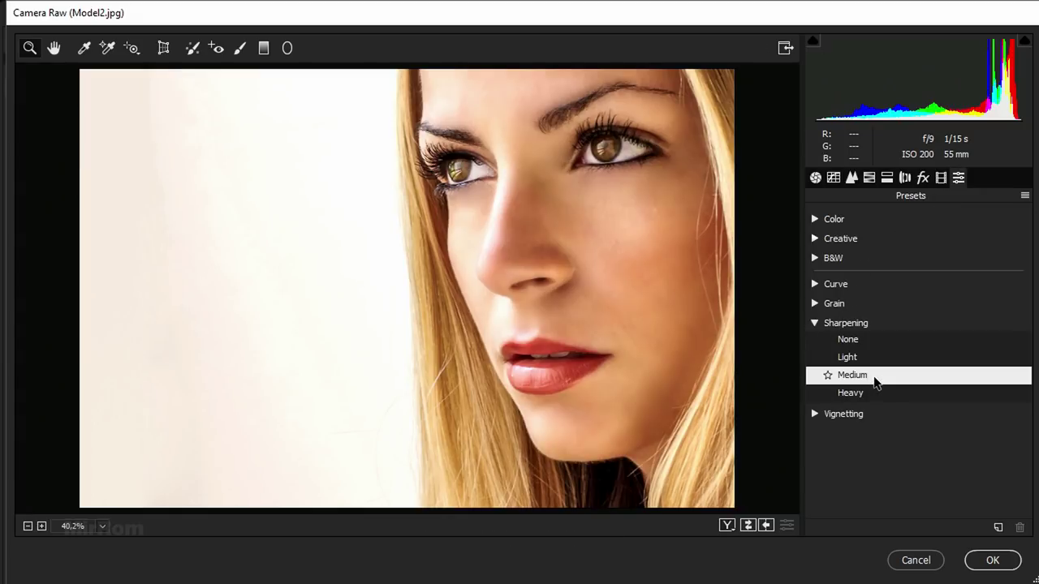
{"action": "left_click", "coordinate": [985, 562]}
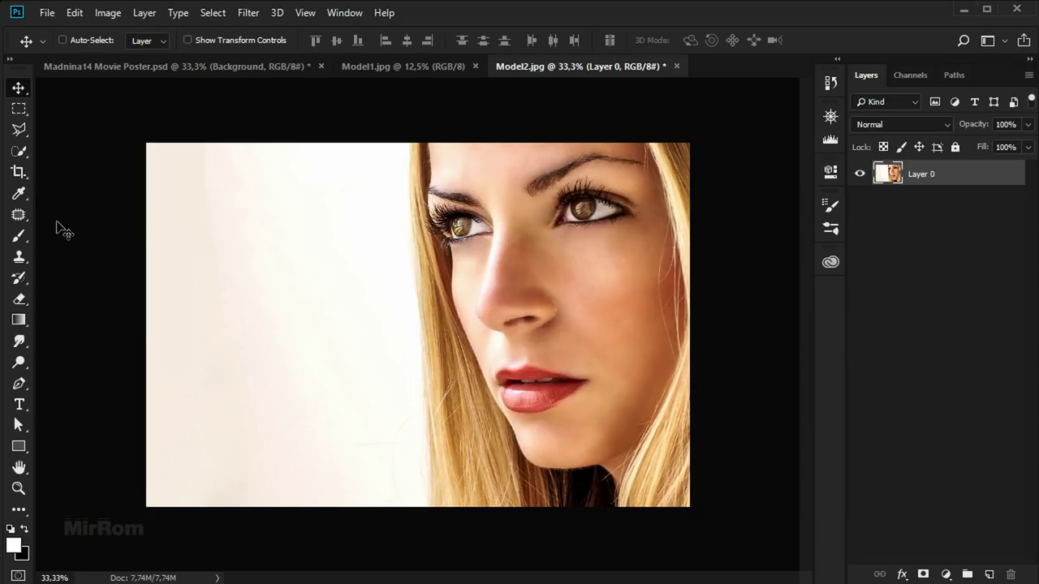
Select the white background beside the woman's hair with Quick Selection.
{"action": "right_click", "coordinate": [21, 155]}
{"action": "left_click", "coordinate": [78, 154]}
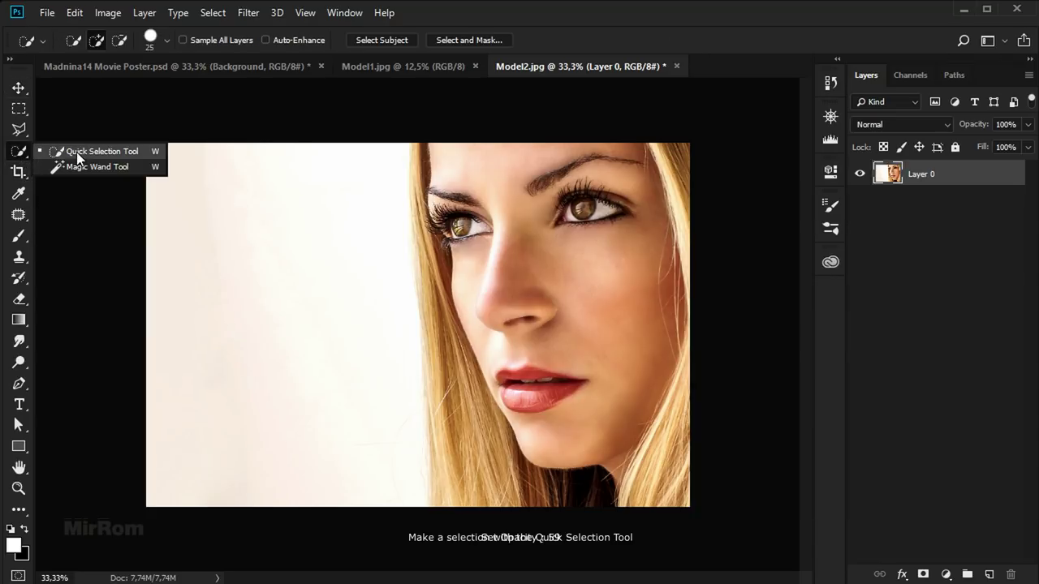
{"action": "left_click", "coordinate": [79, 154]}
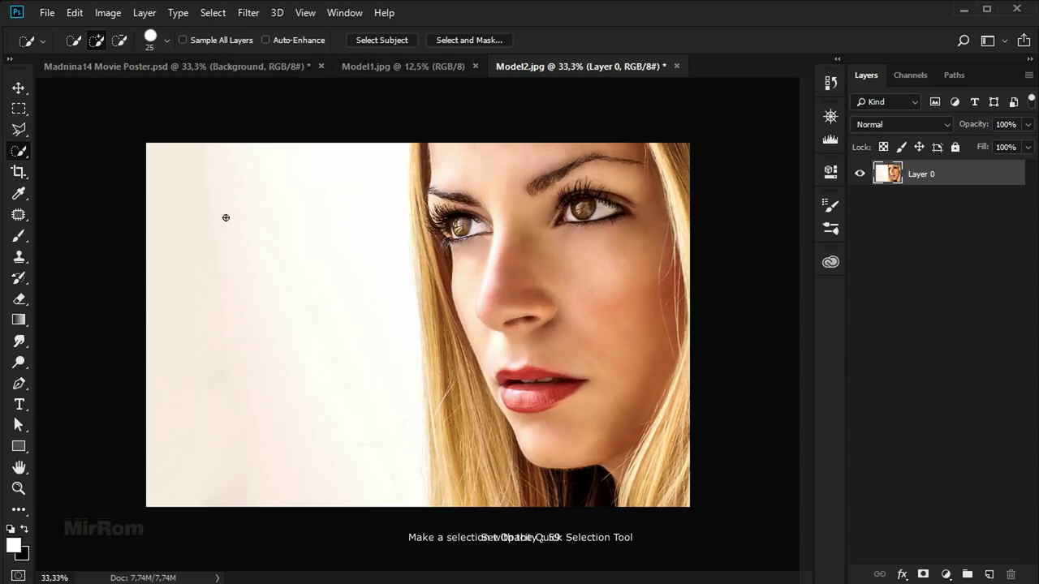
{"action": "key", "text": "]"}
{"action": "left_click_drag", "start_coordinate": [372, 154], "coordinate": [369, 256]}
{"action": "mouse_move", "coordinate": [304, 289]}
{"action": "left_mouse_down"}
{"action": "mouse_move", "coordinate": [227, 411]}
{"action": "mouse_move", "coordinate": [338, 366]}
{"action": "mouse_move", "coordinate": [424, 145]}
{"action": "mouse_move", "coordinate": [440, 427]}
{"action": "left_mouse_up"}
{"action": "left_click_drag", "start_coordinate": [417, 232], "coordinate": [424, 294]}
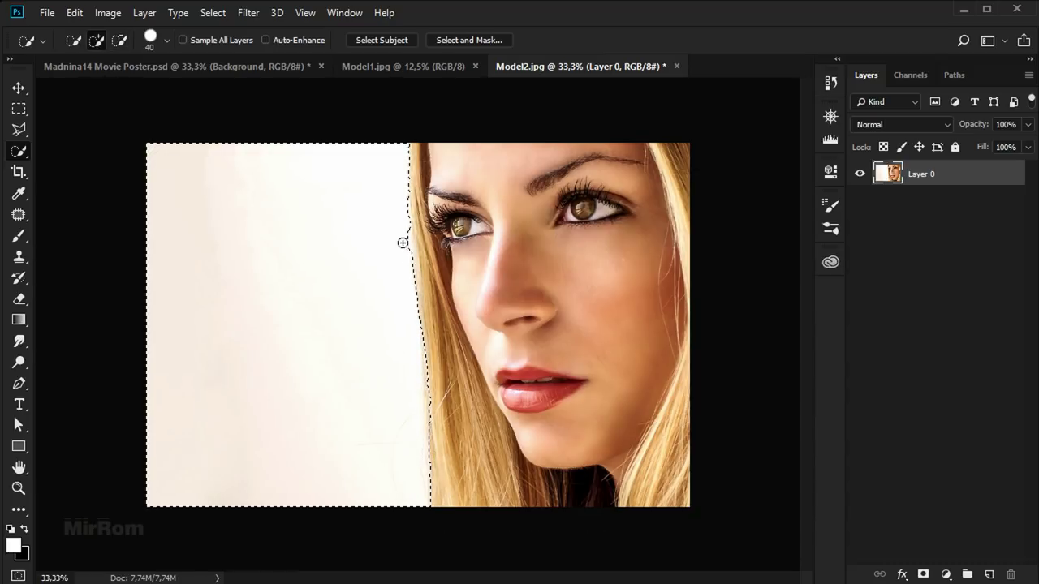
{"action": "left_click_drag", "start_coordinate": [406, 222], "coordinate": [470, 447]}
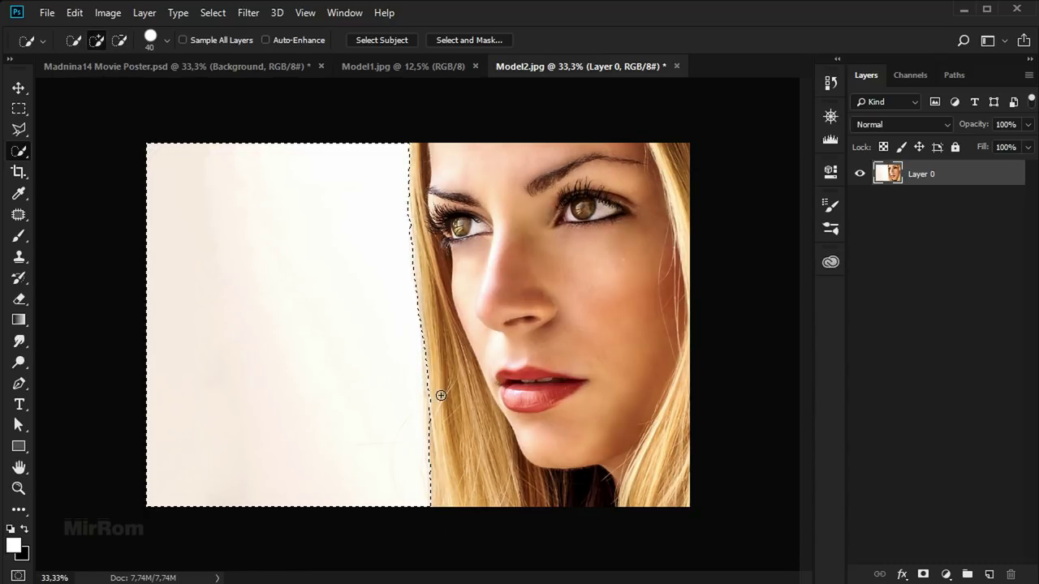
{"action": "left_click_drag", "start_coordinate": [433, 376], "coordinate": [434, 410]}
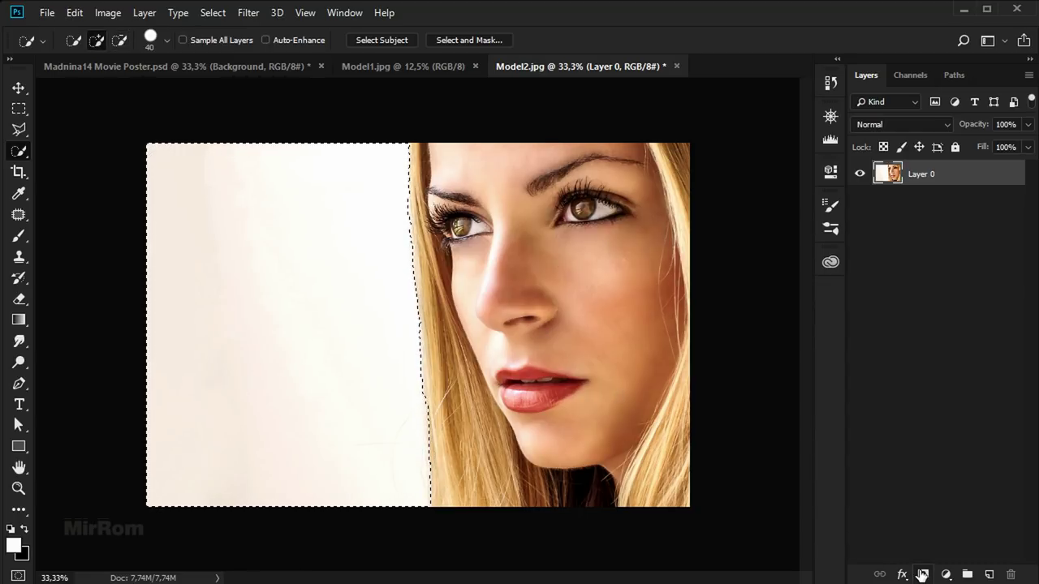
Add a layer mask from the selection and invert it so the woman shows.
{"action": "left_click", "coordinate": [922, 574]}
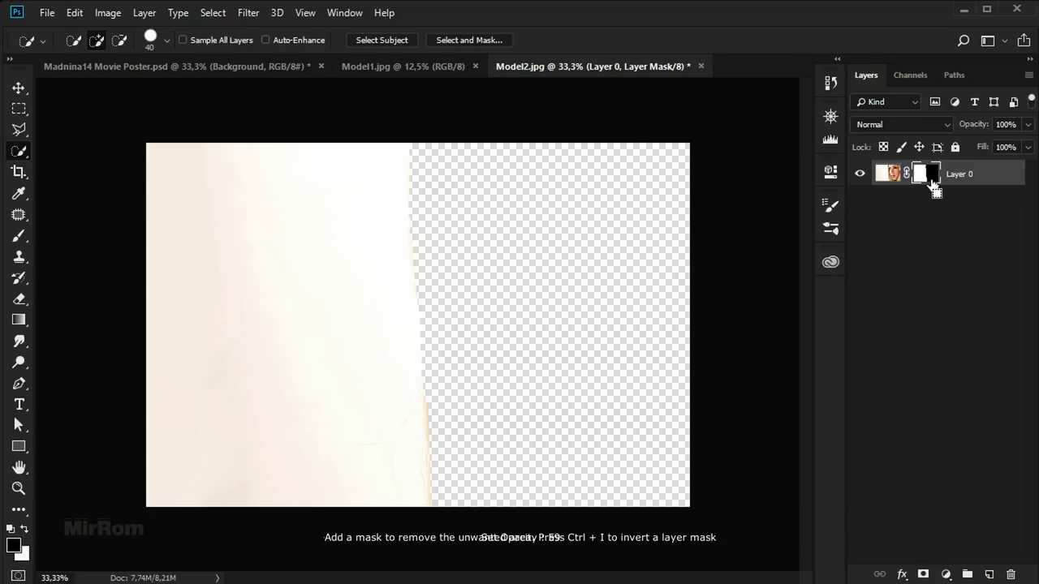
{"action": "key", "text": "ctrl+i"}
{"action": "key", "text": "v"}
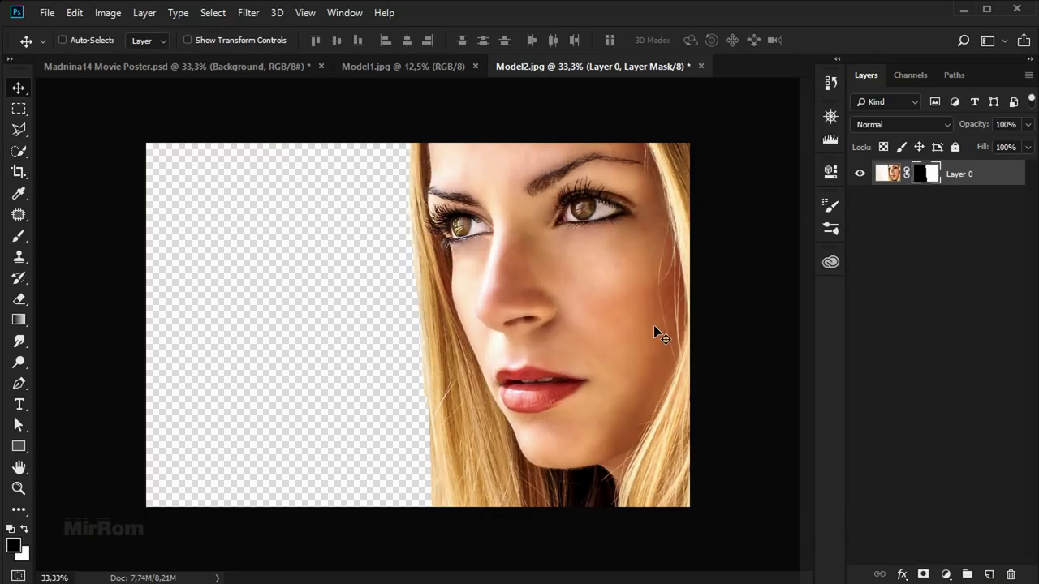
In Select and Mask, brush-refine the hair edge from eye down to the image bottom.
{"action": "left_click", "coordinate": [216, 14]}
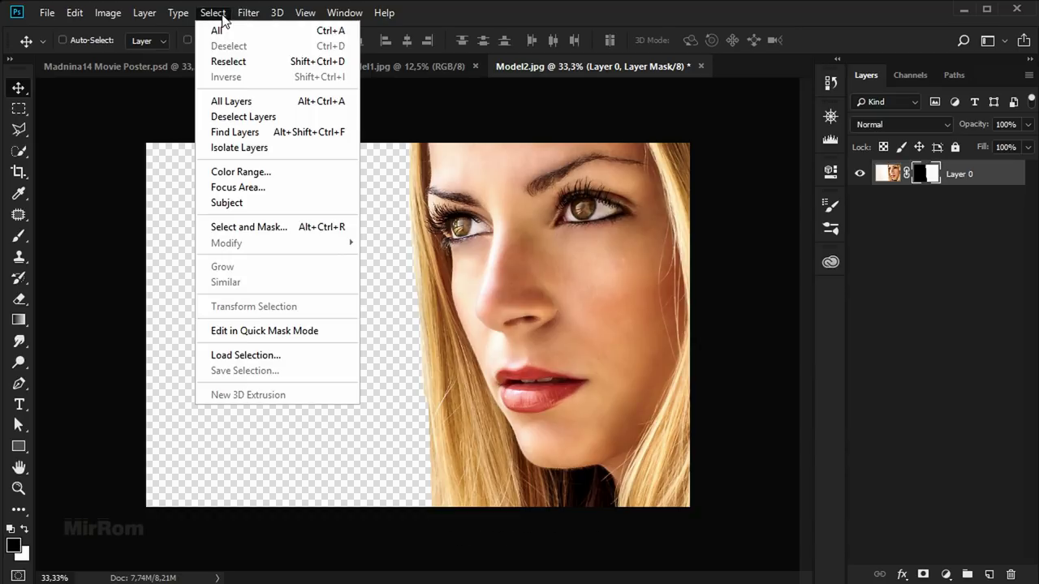
{"action": "left_click", "coordinate": [349, 230]}
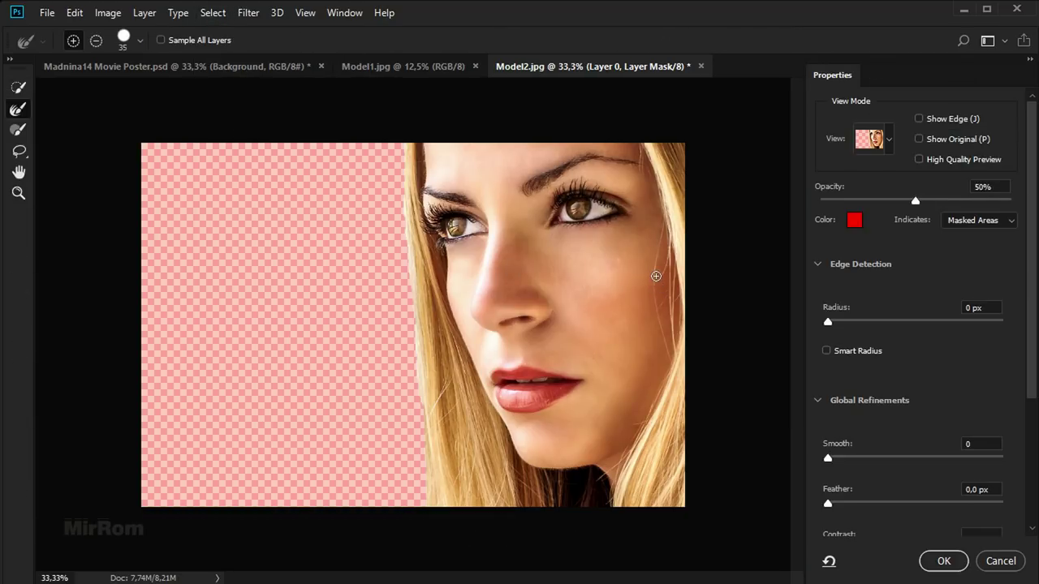
{"action": "left_click", "coordinate": [464, 260]}
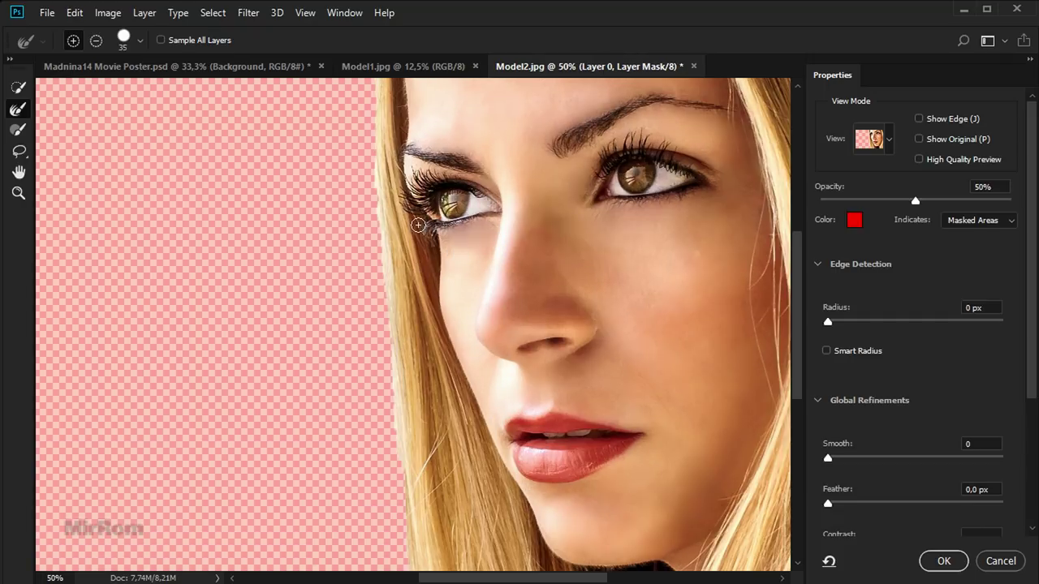
{"action": "scroll", "coordinate": [406, 211], "scroll_direction": "up", "scroll_amount": 2}
{"action": "left_click", "coordinate": [388, 162]}
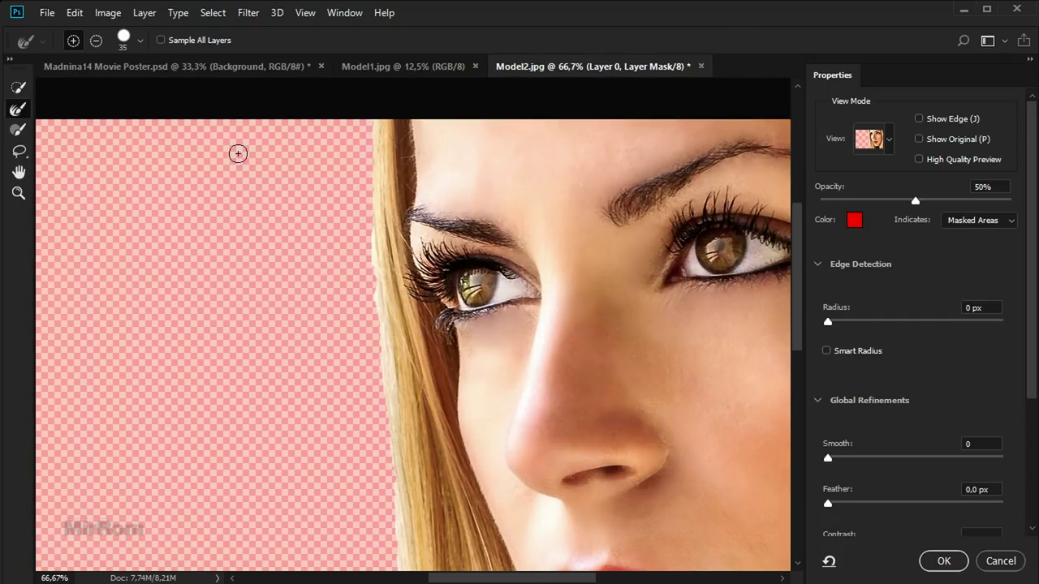
{"action": "left_click", "coordinate": [19, 89]}
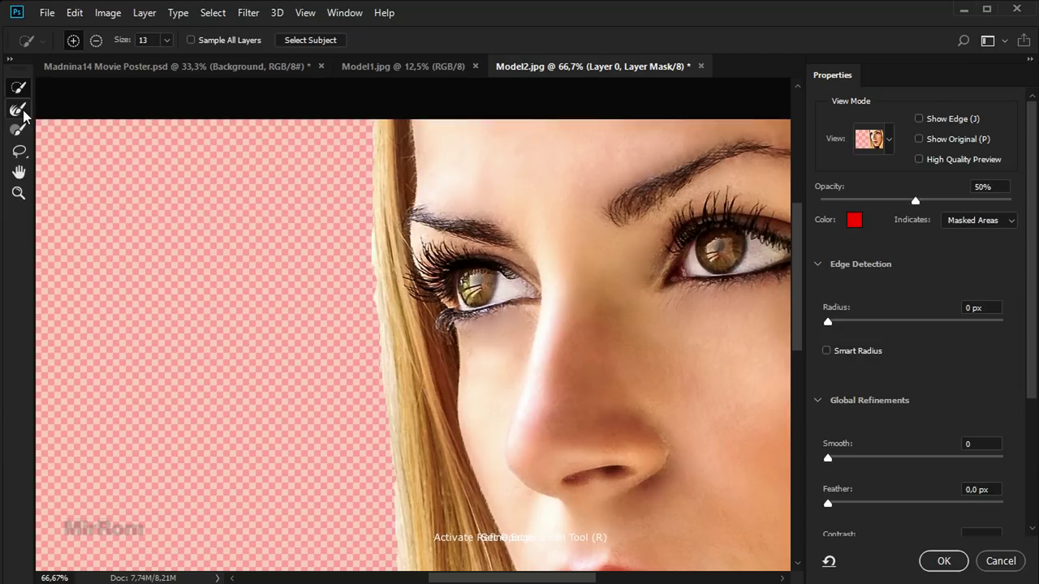
{"action": "left_click", "coordinate": [18, 110]}
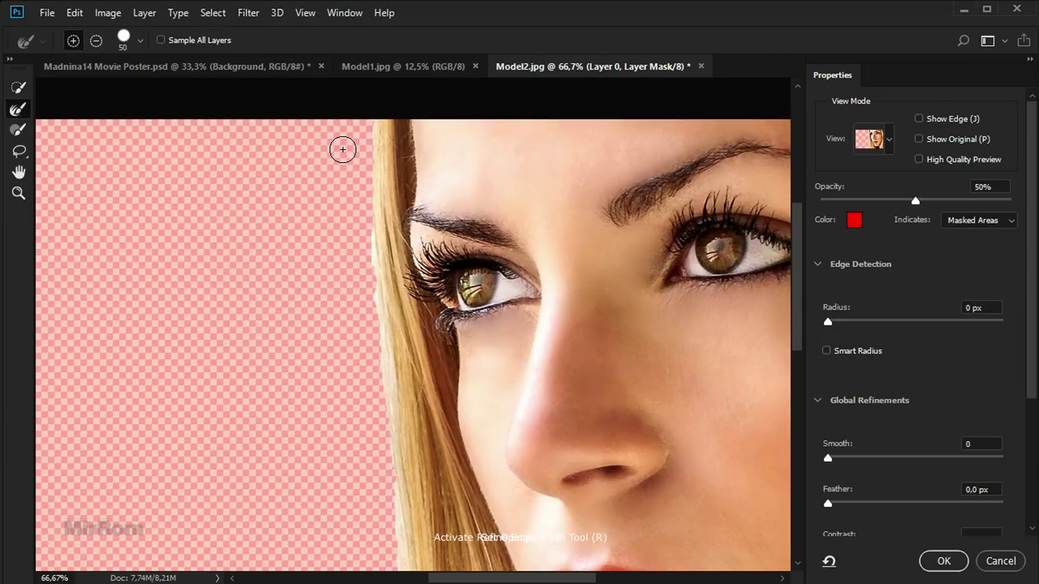
{"action": "key", "text": "bracketright"}
{"action": "mouse_move", "coordinate": [364, 127]}
{"action": "left_mouse_down"}
{"action": "mouse_move", "coordinate": [366, 262]}
{"action": "mouse_move", "coordinate": [390, 460]}
{"action": "left_mouse_up"}
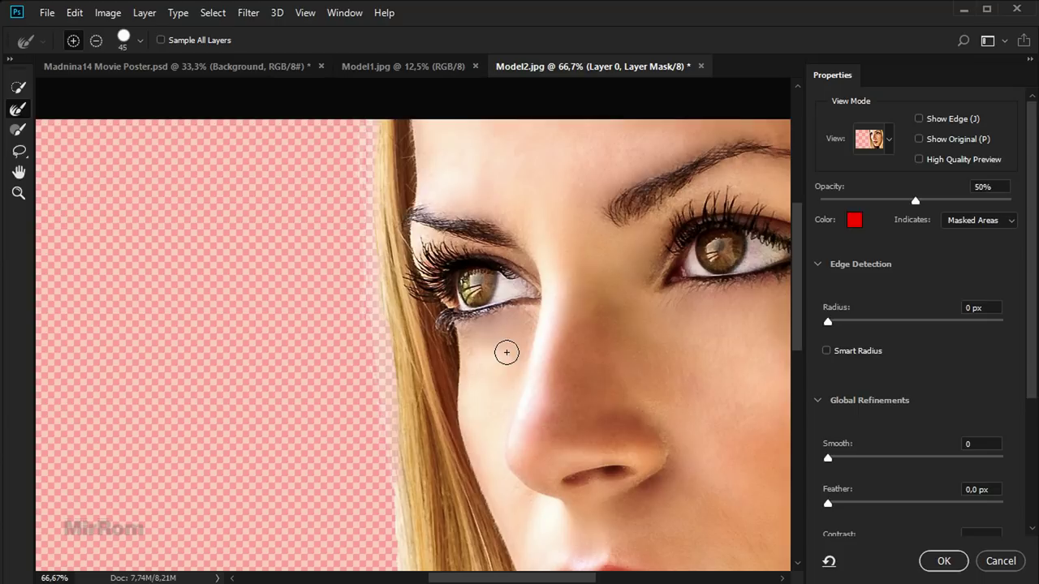
{"action": "scroll", "coordinate": [791, 331], "scroll_direction": "down", "scroll_amount": 3}
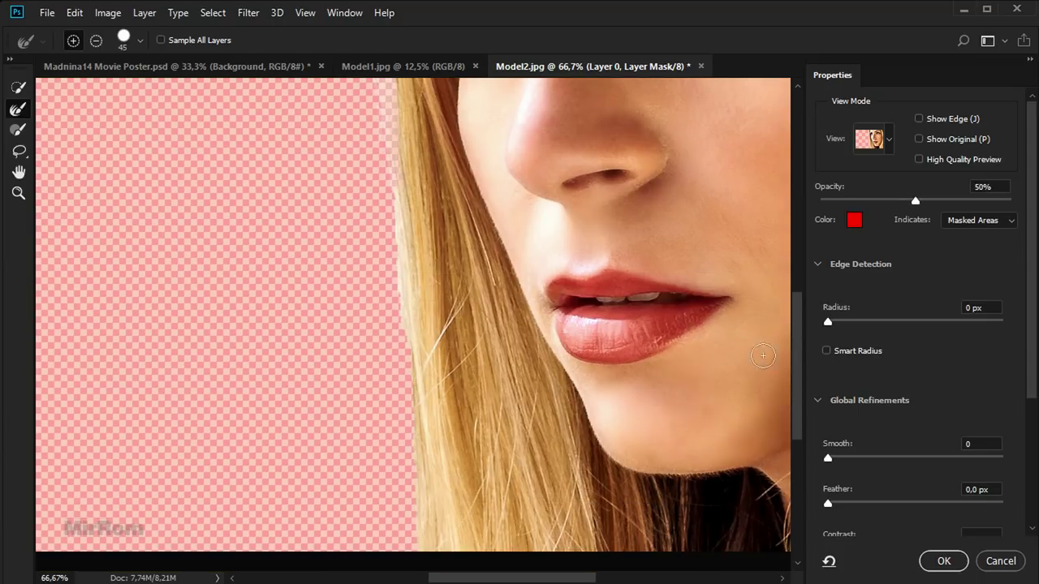
{"action": "left_click_drag", "start_coordinate": [399, 231], "coordinate": [403, 346]}
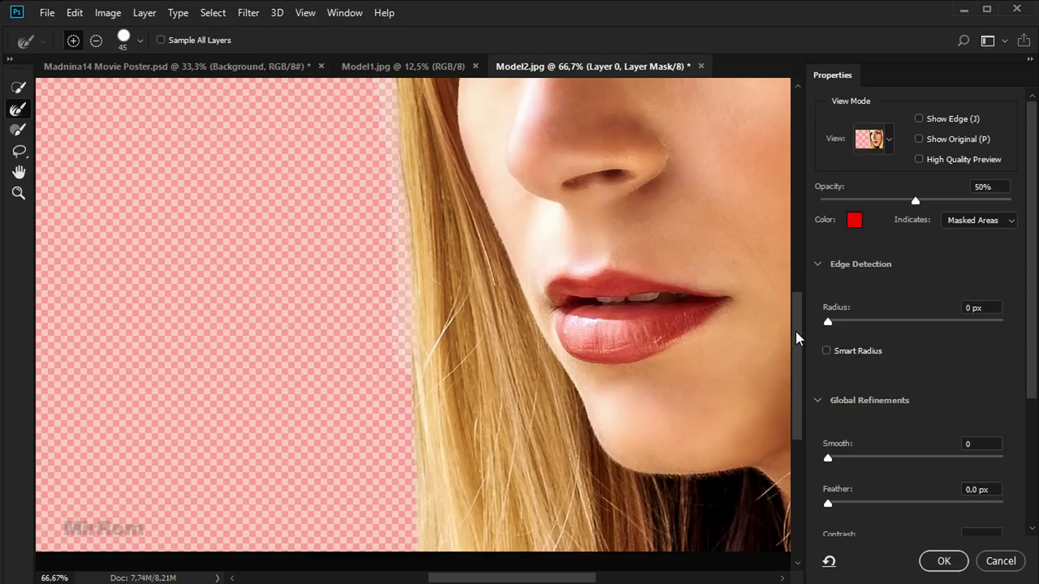
{"action": "scroll", "coordinate": [796, 338], "scroll_direction": "down", "scroll_amount": 2}
{"action": "left_click_drag", "start_coordinate": [410, 285], "coordinate": [413, 476]}
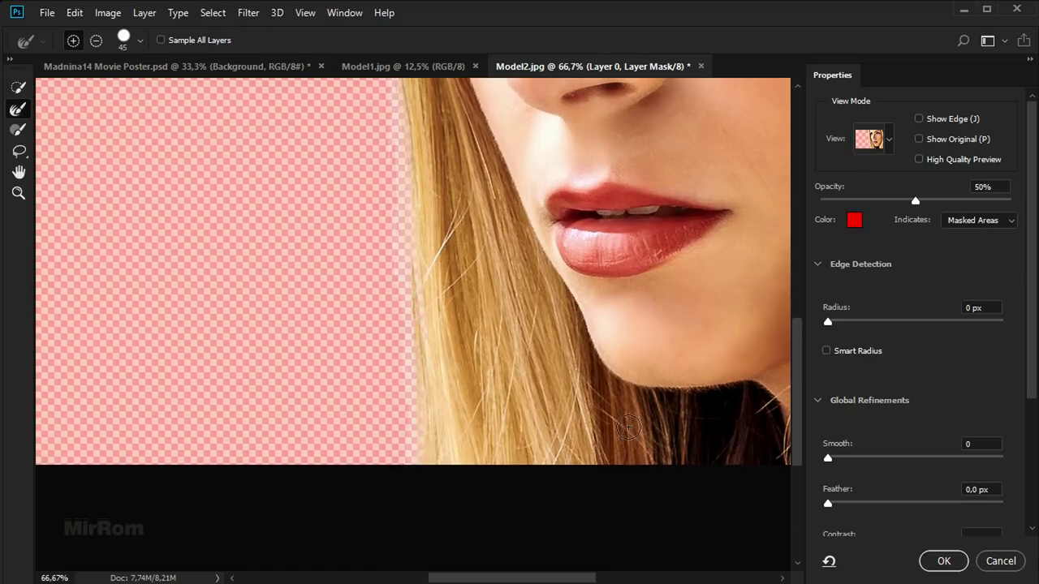
Set mask Smooth to 3 and Shift Edge to -10%, and apply the refinement.
{"action": "key", "text": "ctrl+minus"}
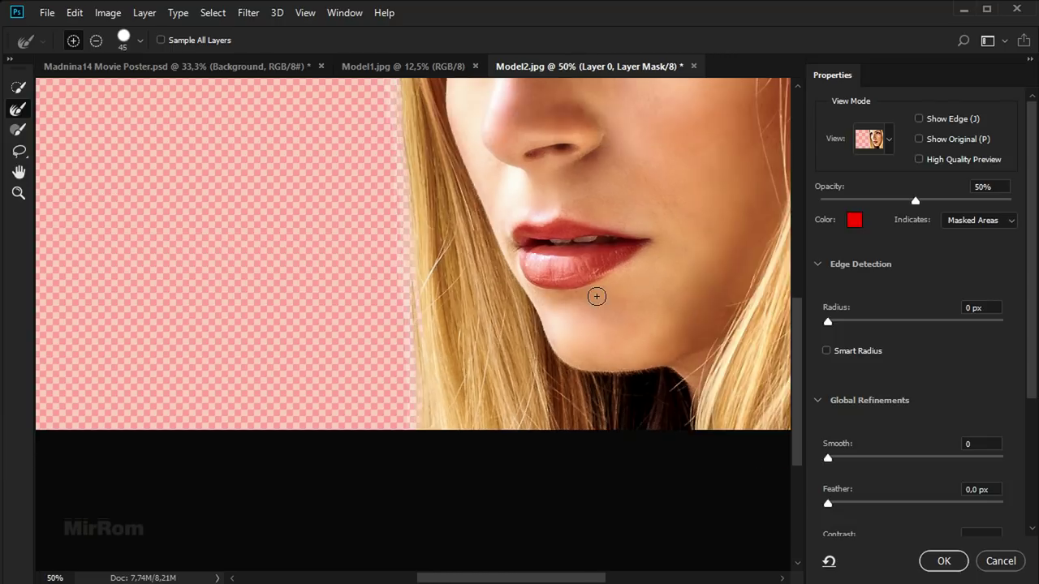
{"action": "key", "text": "ctrl+minus"}
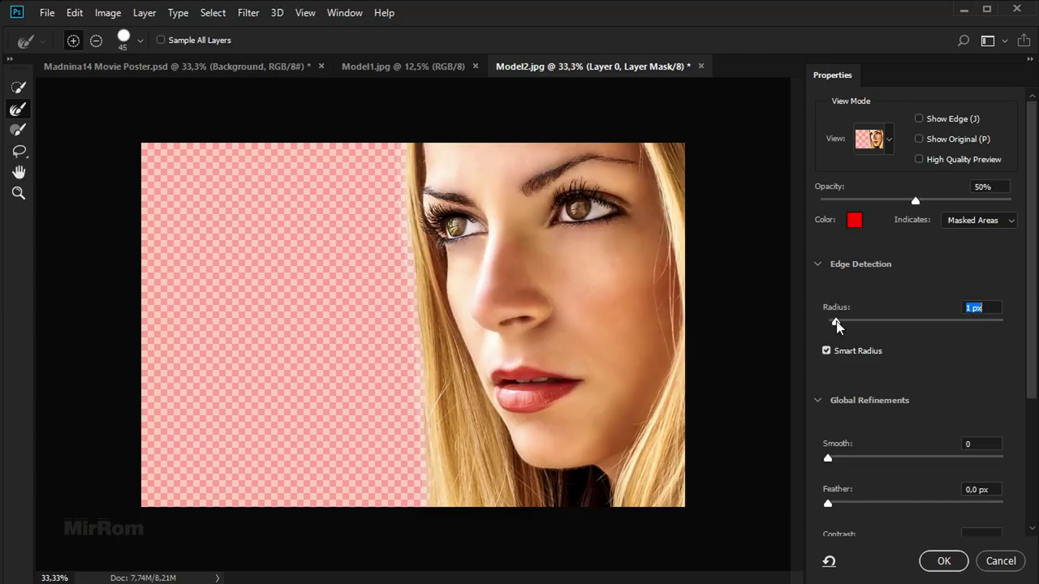
{"action": "left_click_drag", "start_coordinate": [831, 460], "coordinate": [834, 463]}
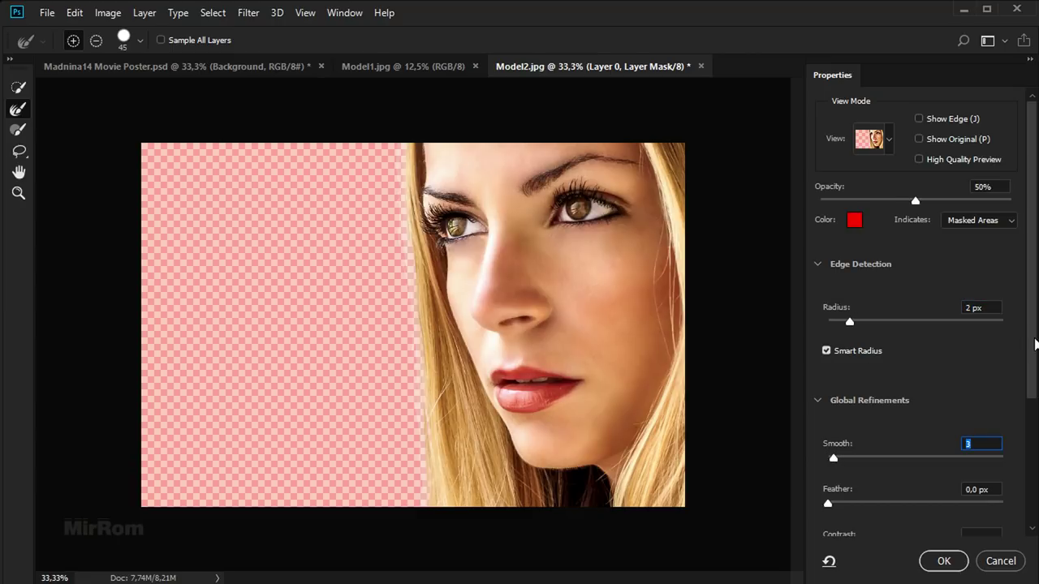
{"action": "left_click_drag", "start_coordinate": [1035, 345], "coordinate": [1024, 493]}
{"action": "left_click_drag", "start_coordinate": [916, 407], "coordinate": [912, 408]}
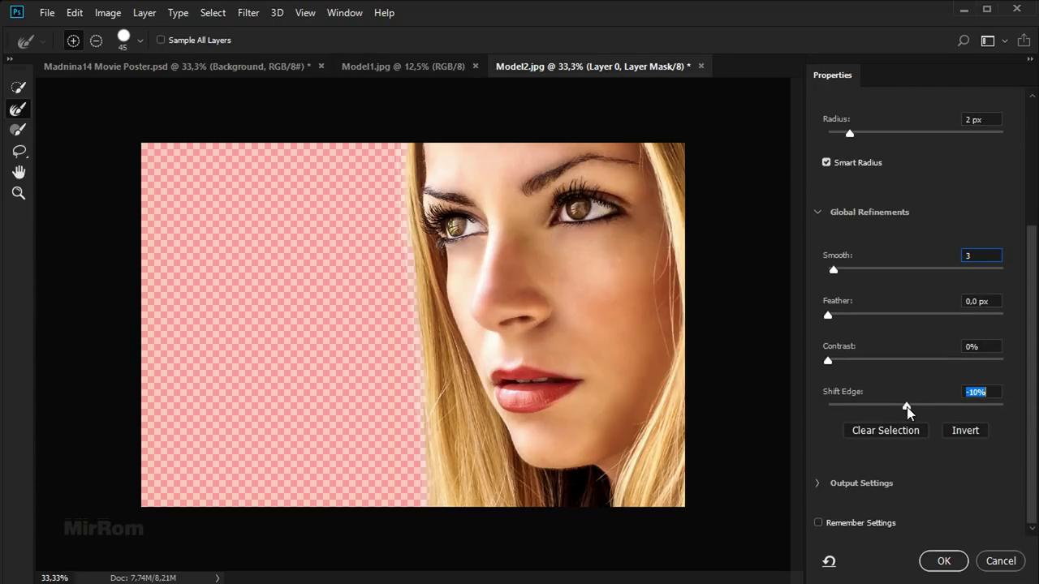
{"action": "left_click", "coordinate": [946, 560]}
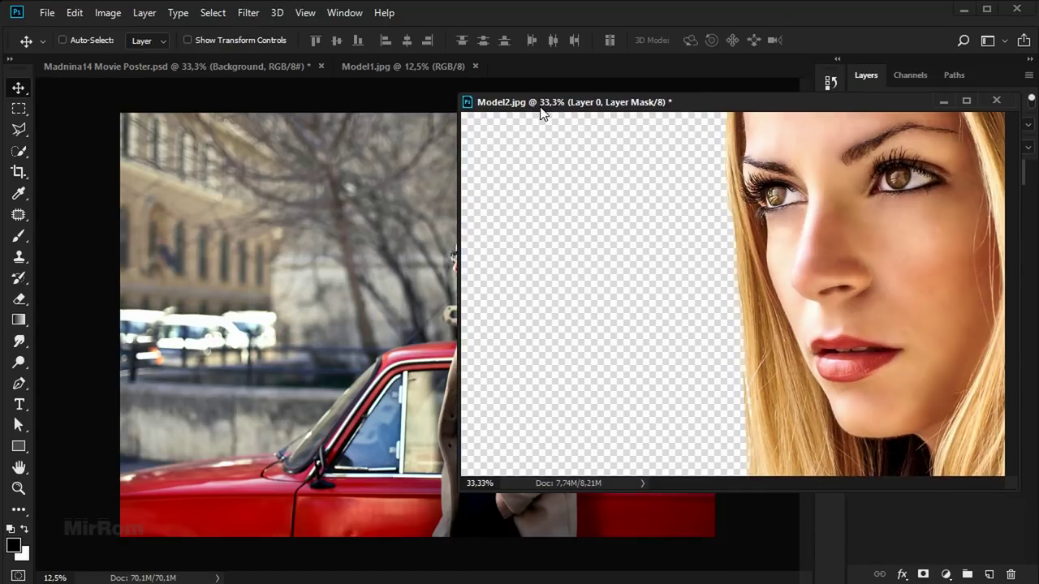
Copy the masked portrait into the movie poster and close Model2 without saving.
{"action": "left_click_drag", "start_coordinate": [570, 73], "coordinate": [536, 118]}
{"action": "left_click", "coordinate": [308, 66]}
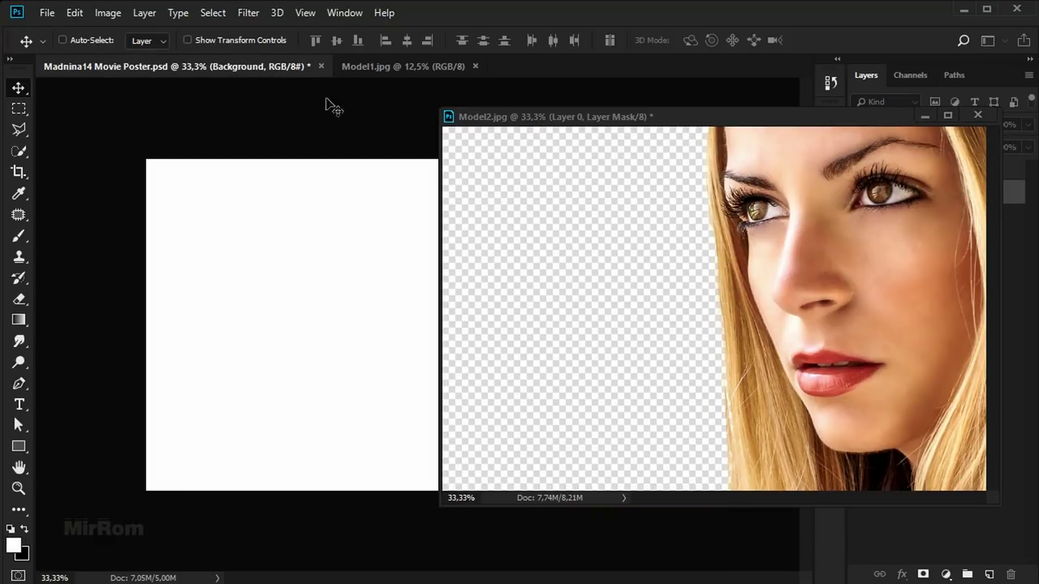
{"action": "left_click_drag", "start_coordinate": [457, 117], "coordinate": [454, 130]}
{"action": "left_click_drag", "start_coordinate": [760, 295], "coordinate": [357, 294]}
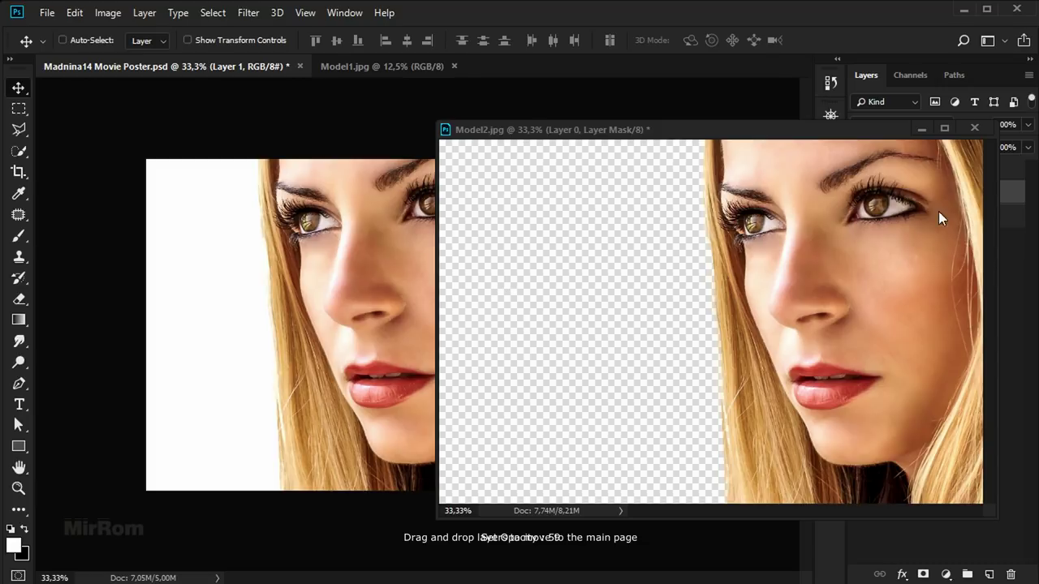
{"action": "left_click", "coordinate": [975, 128]}
{"action": "left_click", "coordinate": [516, 234]}
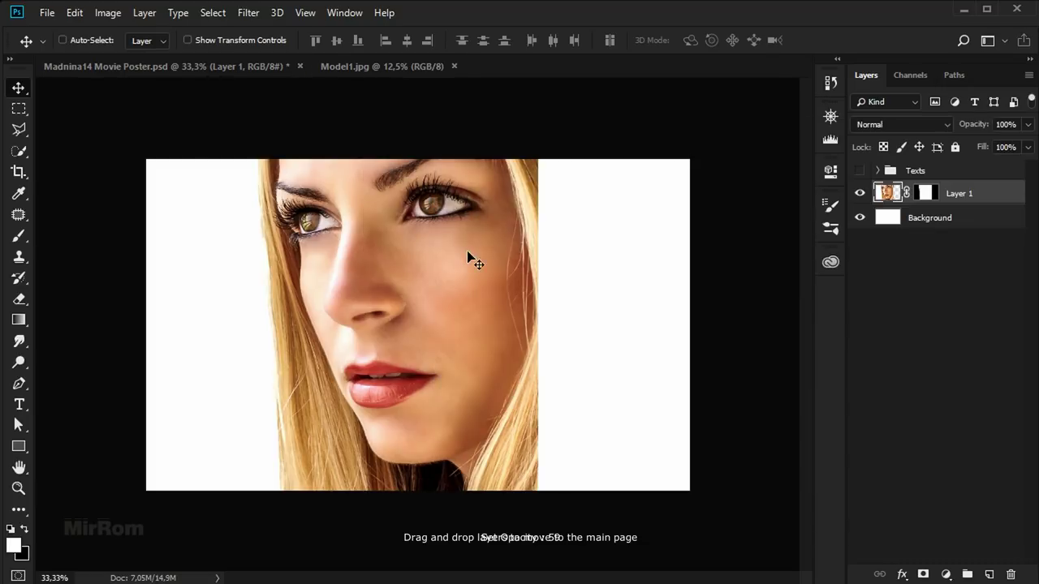
Move the face layer right, scale it to about 108%, and nudge it into place.
{"action": "left_click_drag", "start_coordinate": [468, 257], "coordinate": [620, 280]}
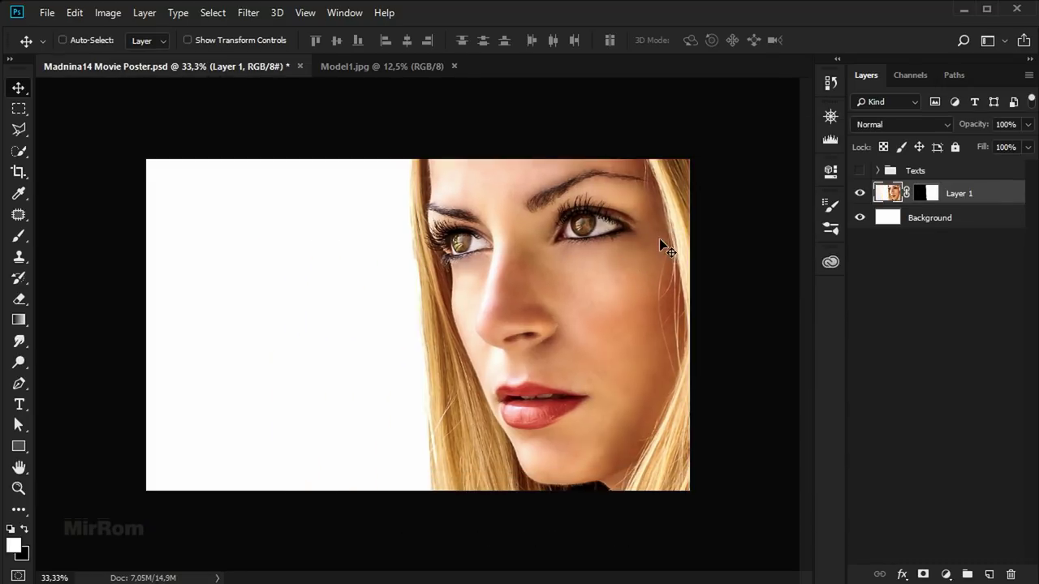
{"action": "key", "text": "ctrl+t"}
{"action": "left_click_drag", "start_coordinate": [150, 157], "coordinate": [105, 120]}
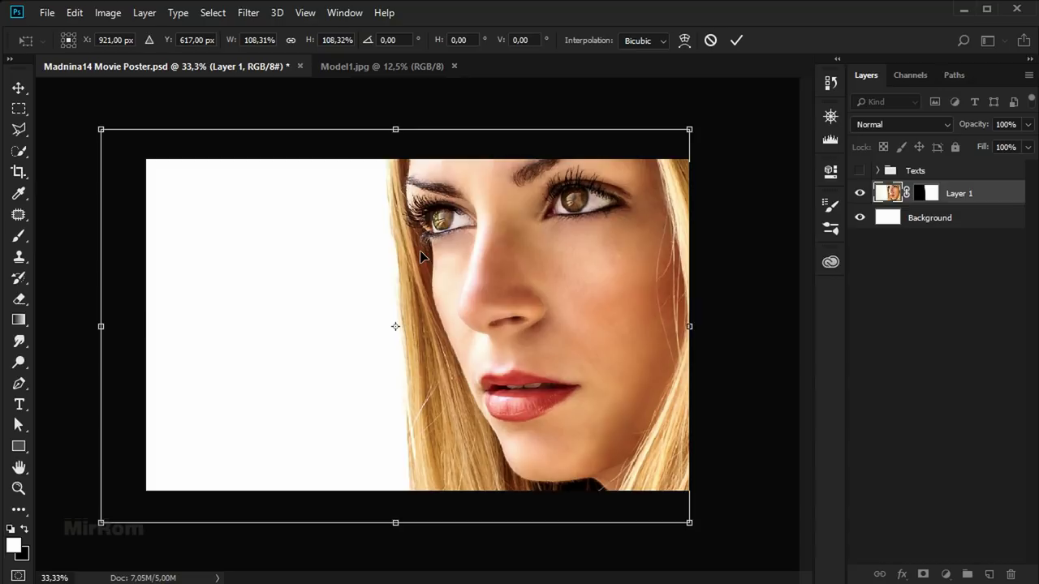
{"action": "key", "text": "Return"}
{"action": "key", "text": "shift+Right"}
{"action": "key", "text": "shift+Right"}
{"action": "key", "text": "shift+Right"}
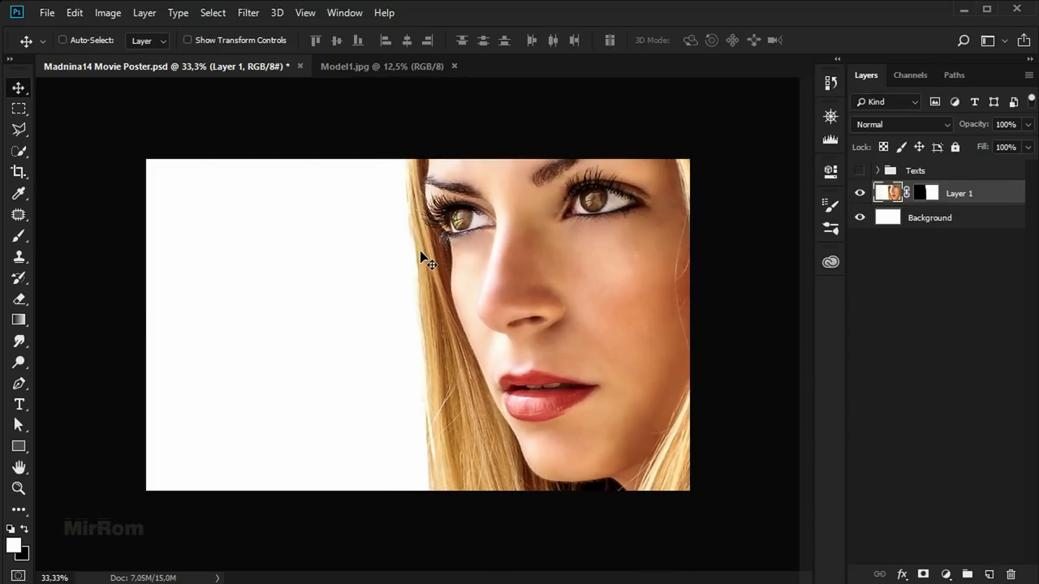
{"action": "key", "text": "shift+Right"}
{"action": "key", "text": "shift+Right"}
{"action": "key", "text": "shift+Right"}
{"action": "key", "text": "shift+Up"}
{"action": "key", "text": "shift+Up"}
{"action": "key", "text": "shift+Left"}
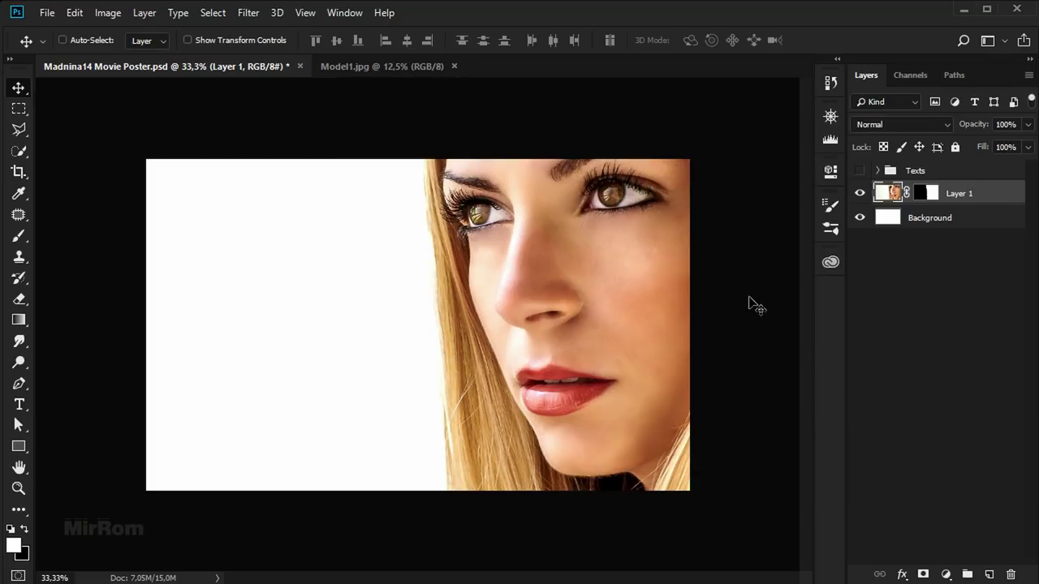
{"action": "left_click", "coordinate": [927, 221]}
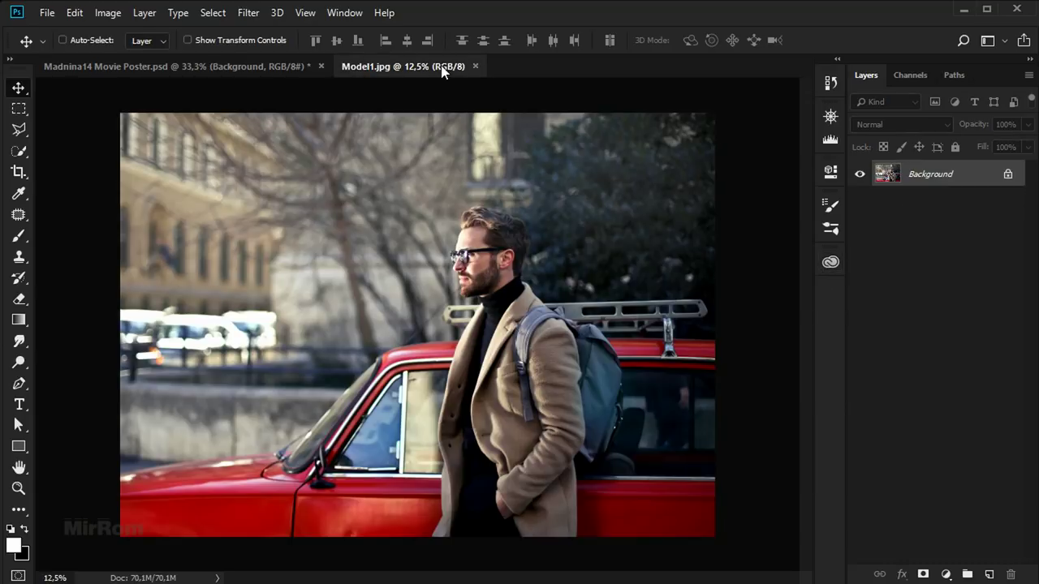
Bring the Model1 man-and-car photo into the poster and close its window.
{"action": "left_click_drag", "start_coordinate": [432, 75], "coordinate": [446, 100]}
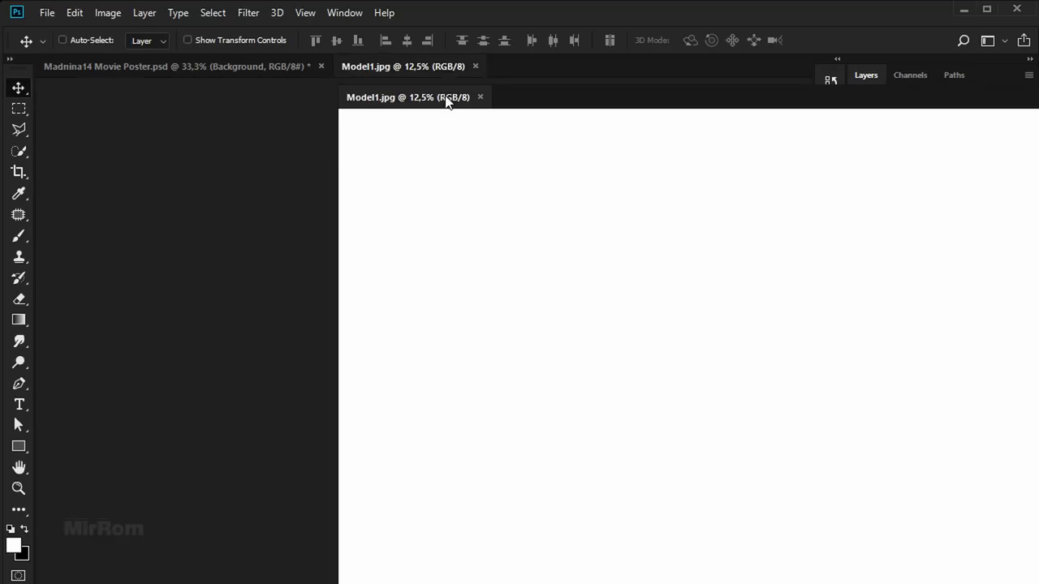
{"action": "left_click_drag", "start_coordinate": [410, 276], "coordinate": [286, 328]}
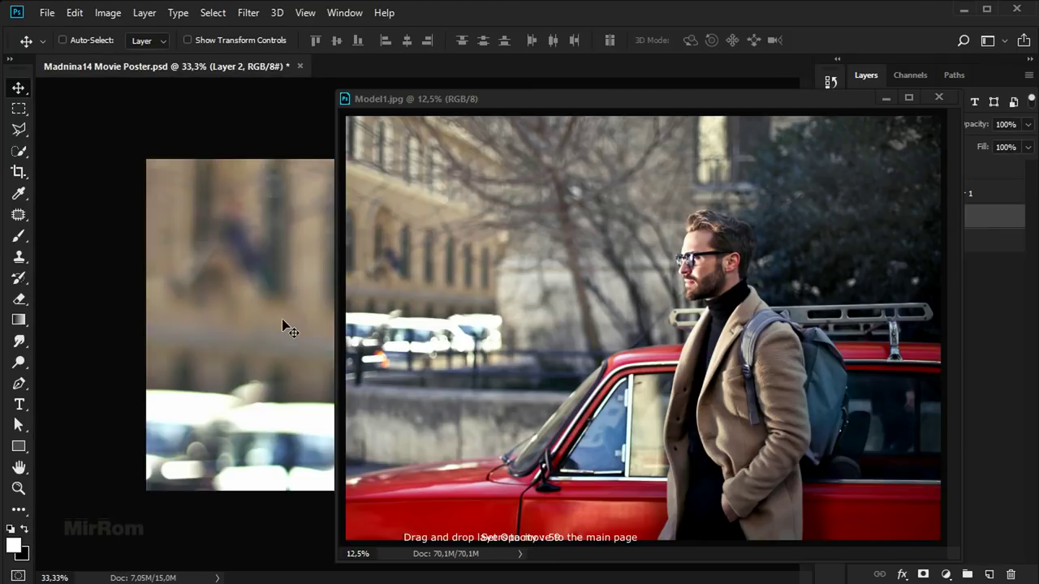
{"action": "left_click", "coordinate": [935, 97]}
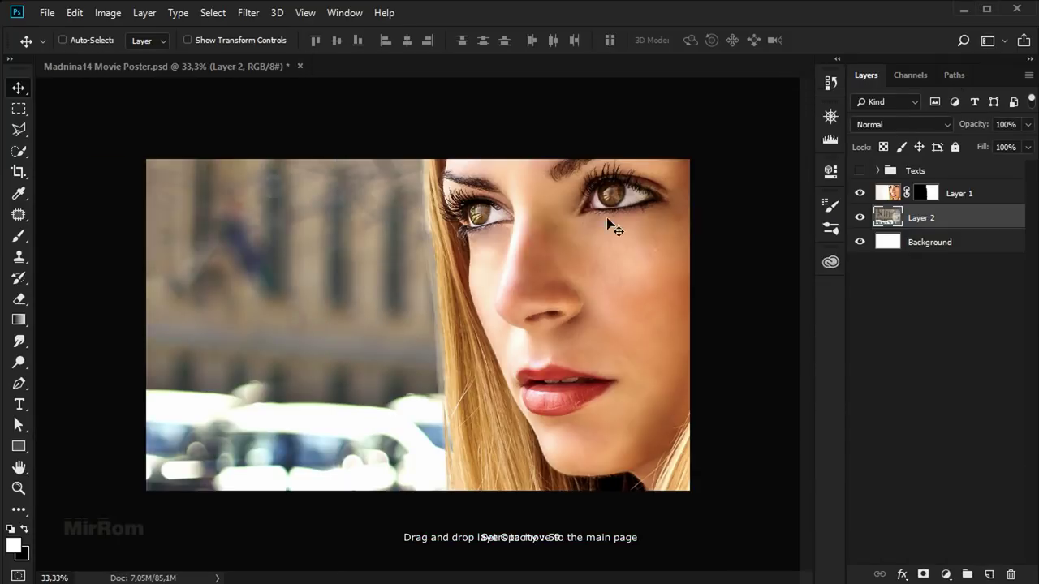
Scale the street photo to about 32% and position it on the poster's left side.
{"action": "key", "text": "ctrl+t"}
{"action": "left_click_drag", "start_coordinate": [404, 214], "coordinate": [359, 257]}
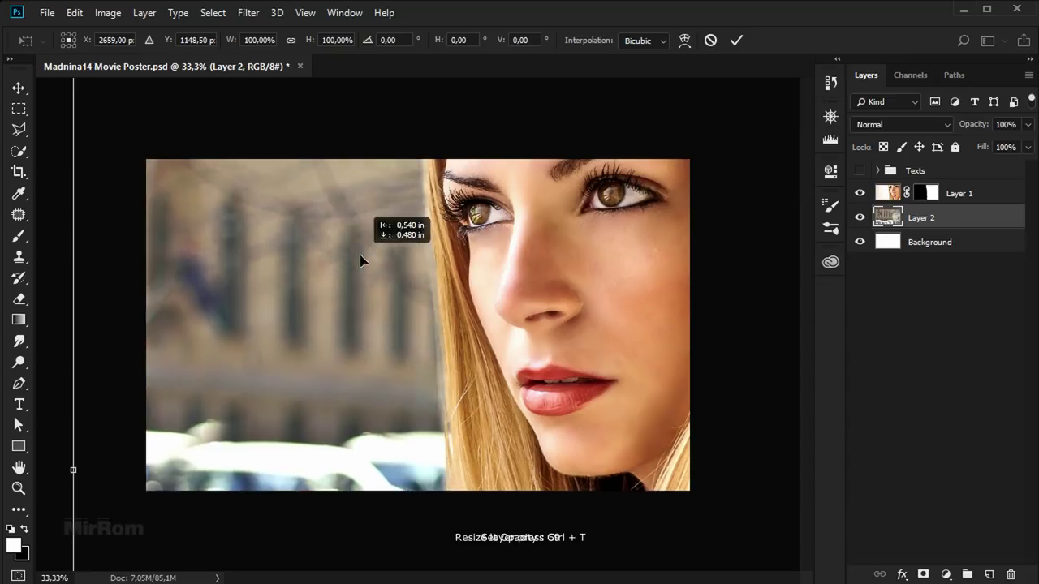
{"action": "left_click_drag", "start_coordinate": [226, 47], "coordinate": [204, 47]}
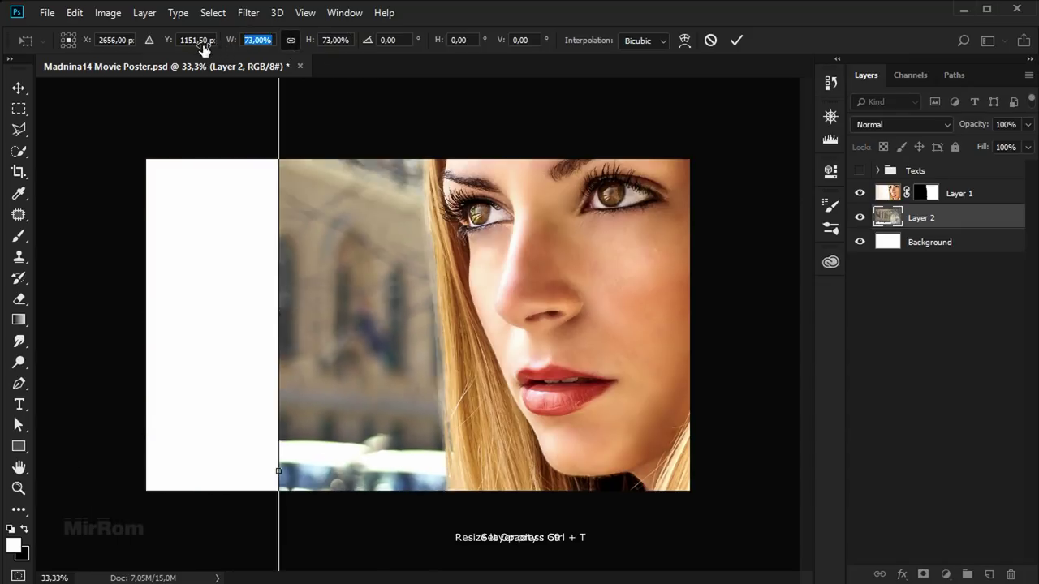
{"action": "mouse_move", "coordinate": [460, 217]}
{"action": "left_mouse_down"}
{"action": "mouse_move", "coordinate": [290, 220]}
{"action": "mouse_move", "coordinate": [225, 208]}
{"action": "mouse_move", "coordinate": [230, 235]}
{"action": "mouse_move", "coordinate": [371, 332]}
{"action": "mouse_move", "coordinate": [195, 203]}
{"action": "mouse_move", "coordinate": [306, 248]}
{"action": "left_mouse_up"}
{"action": "mouse_move", "coordinate": [71, 107]}
{"action": "left_mouse_down"}
{"action": "mouse_move", "coordinate": [332, 279]}
{"action": "mouse_move", "coordinate": [233, 201]}
{"action": "mouse_move", "coordinate": [224, 180]}
{"action": "left_mouse_up"}
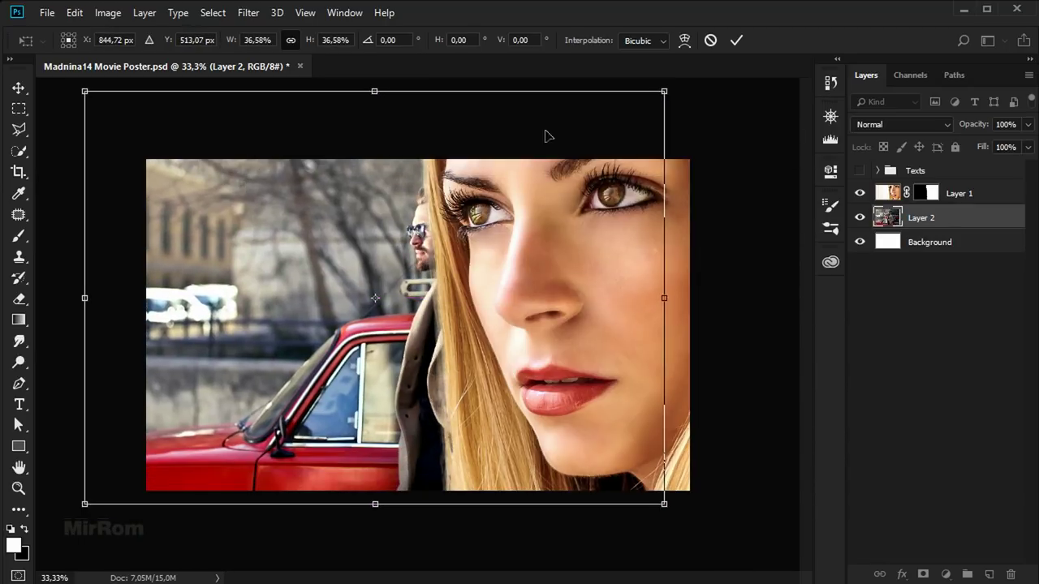
{"action": "left_click_drag", "start_coordinate": [665, 87], "coordinate": [617, 126]}
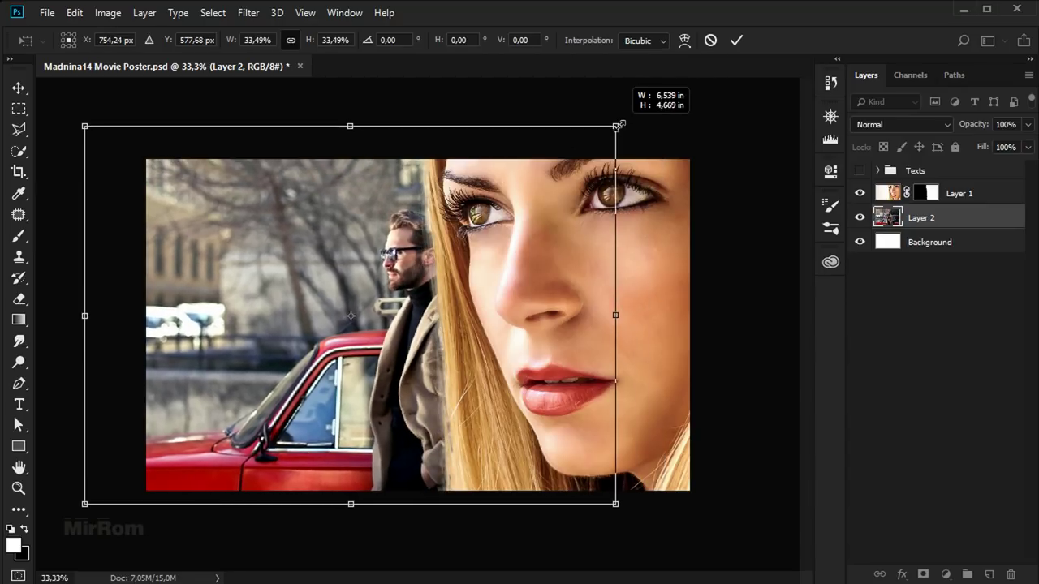
{"action": "left_click_drag", "start_coordinate": [616, 503], "coordinate": [600, 495]}
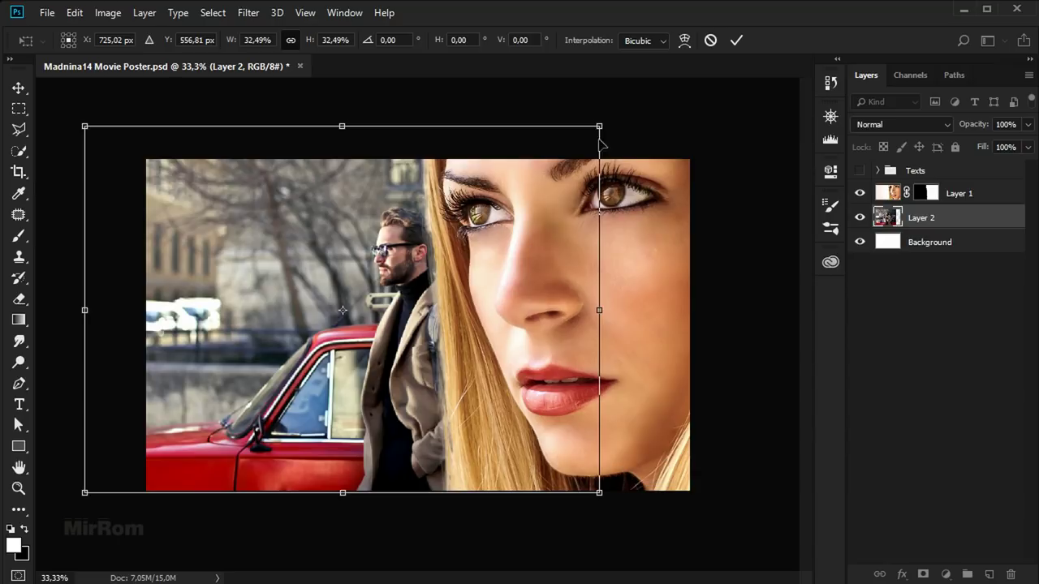
{"action": "left_click_drag", "start_coordinate": [599, 126], "coordinate": [590, 134]}
{"action": "left_click_drag", "start_coordinate": [477, 227], "coordinate": [483, 226]}
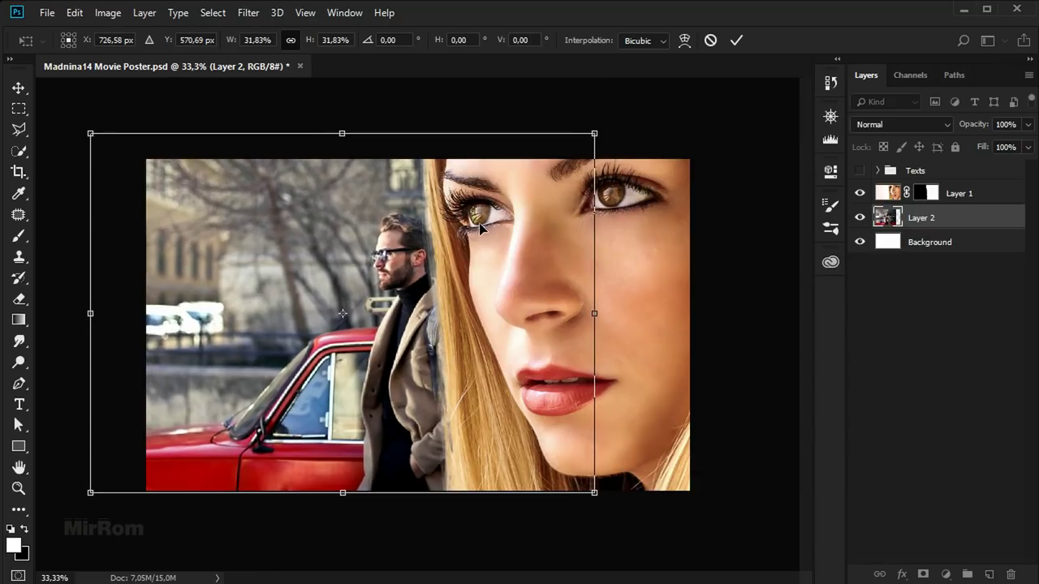
{"action": "key", "text": "Return"}
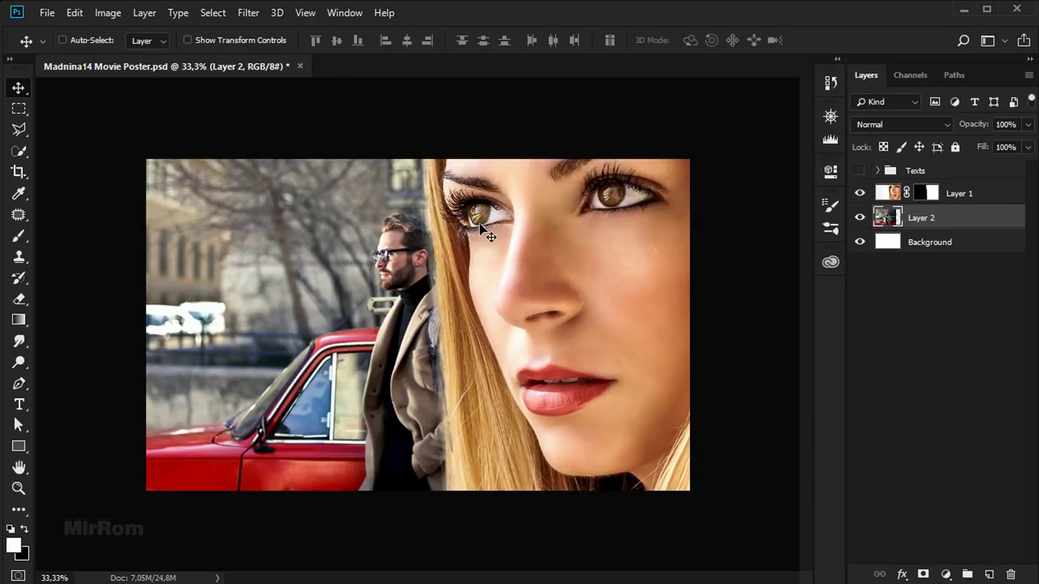
{"action": "key", "text": "shift+Left"}
{"action": "key", "text": "shift+Left"}
{"action": "key", "text": "shift+Left"}
{"action": "key", "text": "shift+Left"}
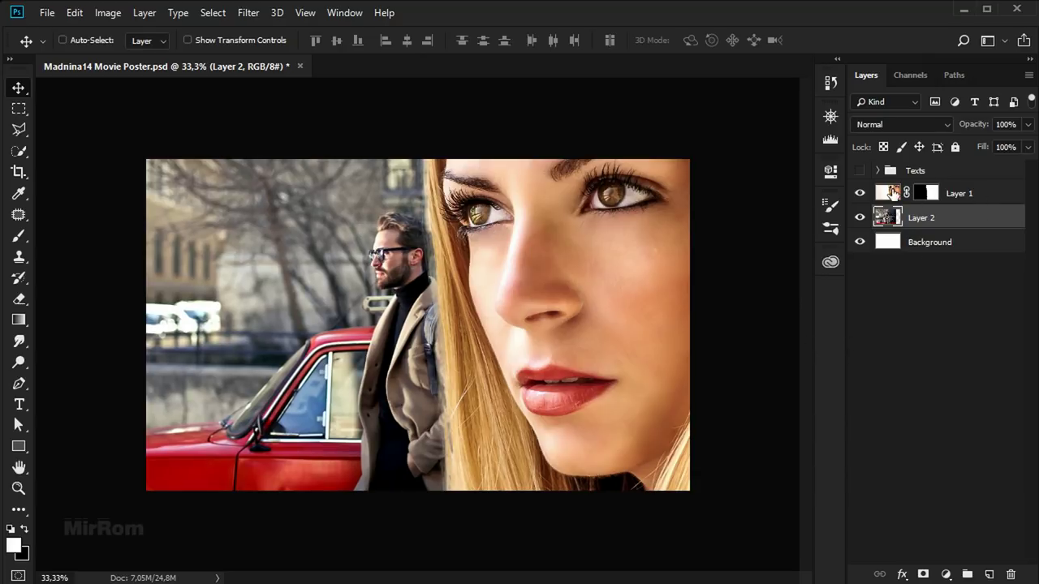
Save the poster and keep a hidden duplicate of the face layer, Layer 1 copy.
{"action": "left_click", "coordinate": [892, 191]}
{"action": "key", "text": "ctrl+s"}
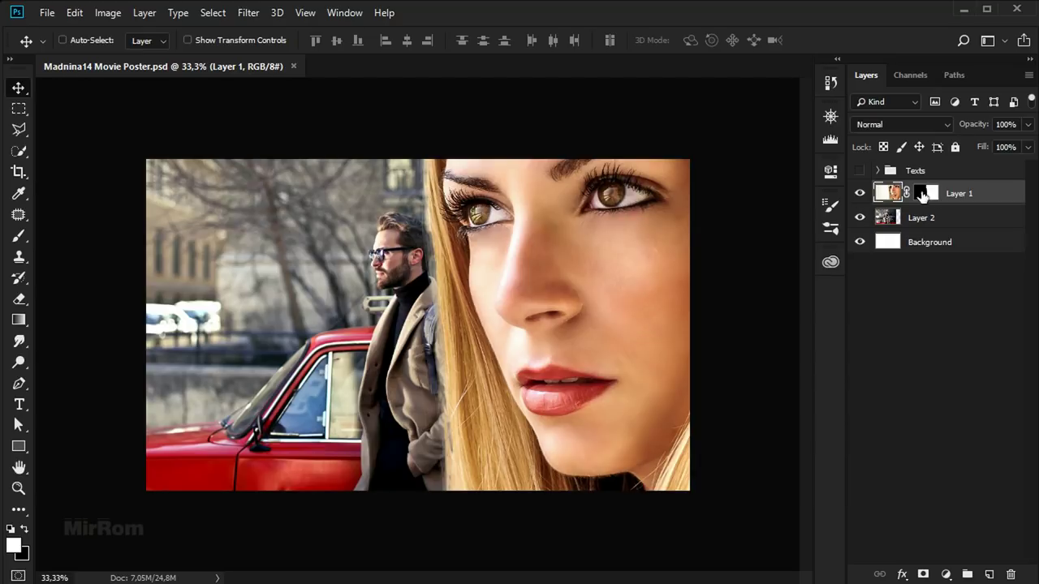
{"action": "key", "text": "ctrl+j"}
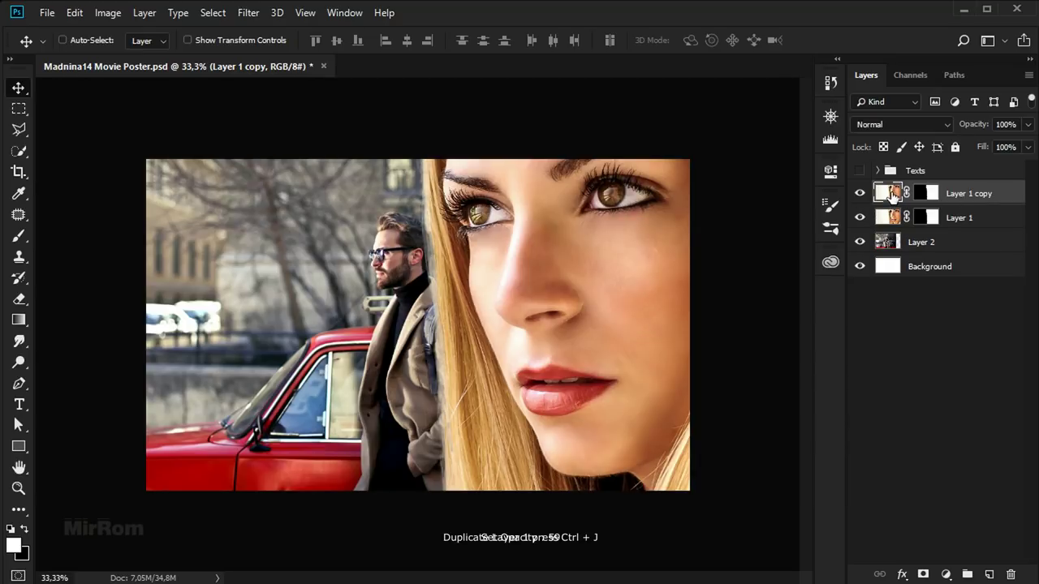
{"action": "left_click", "coordinate": [860, 194]}
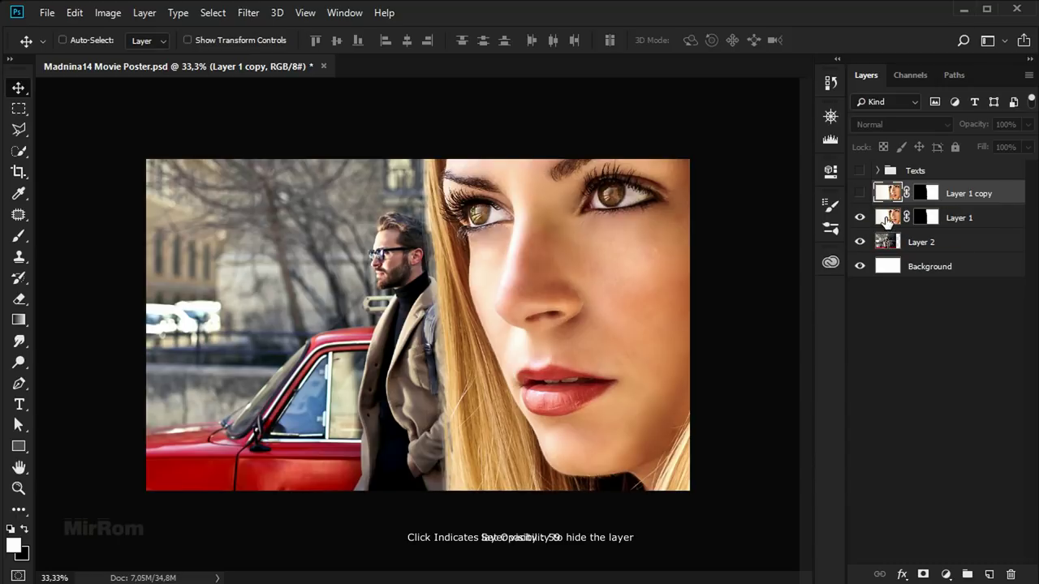
Set Layer 1's blend mode to Lighten and target its layer mask.
{"action": "left_click", "coordinate": [889, 221]}
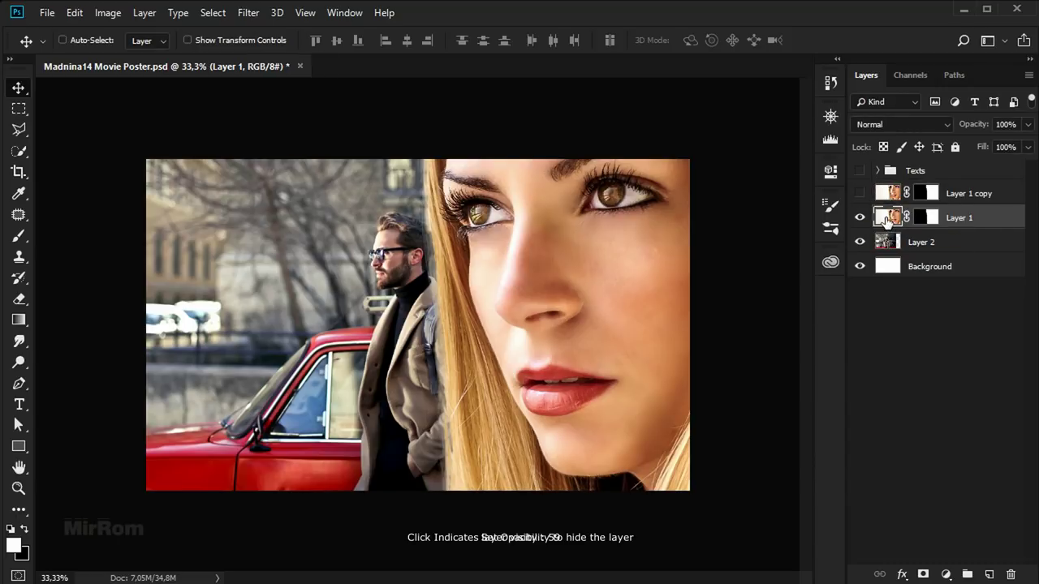
{"action": "left_click", "coordinate": [946, 126]}
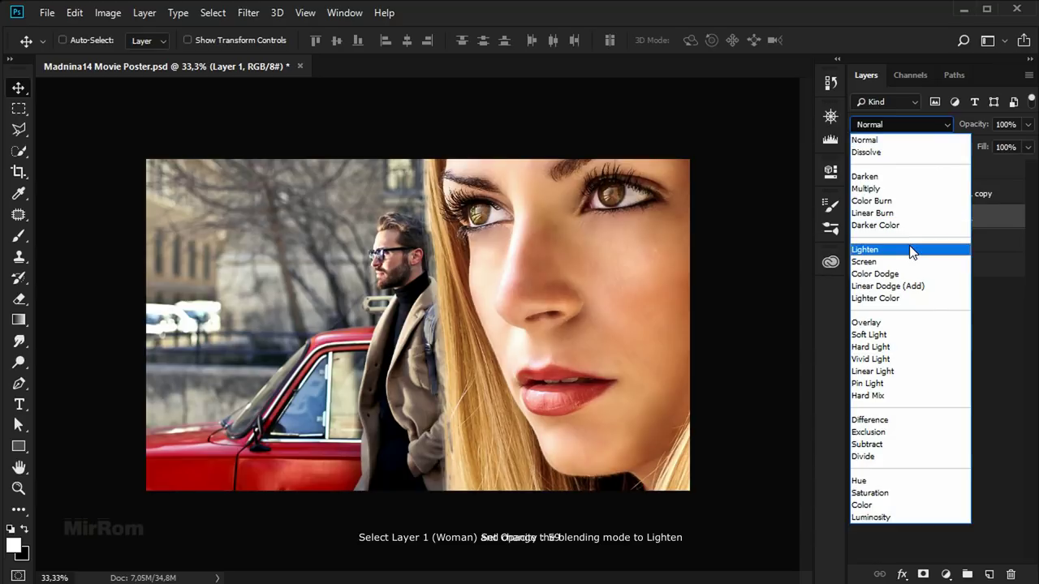
{"action": "left_click", "coordinate": [910, 251]}
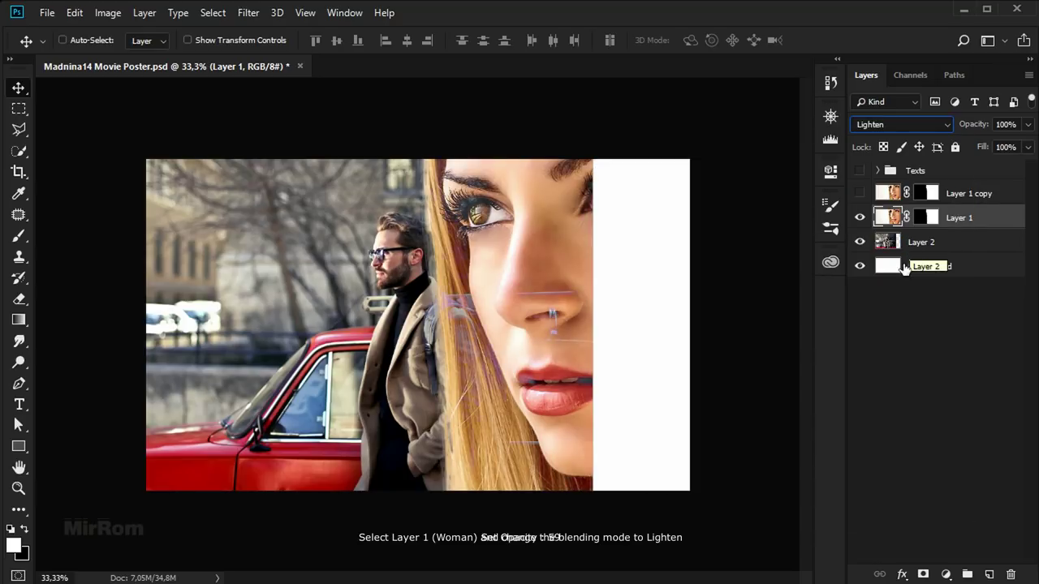
{"action": "left_click", "coordinate": [930, 217]}
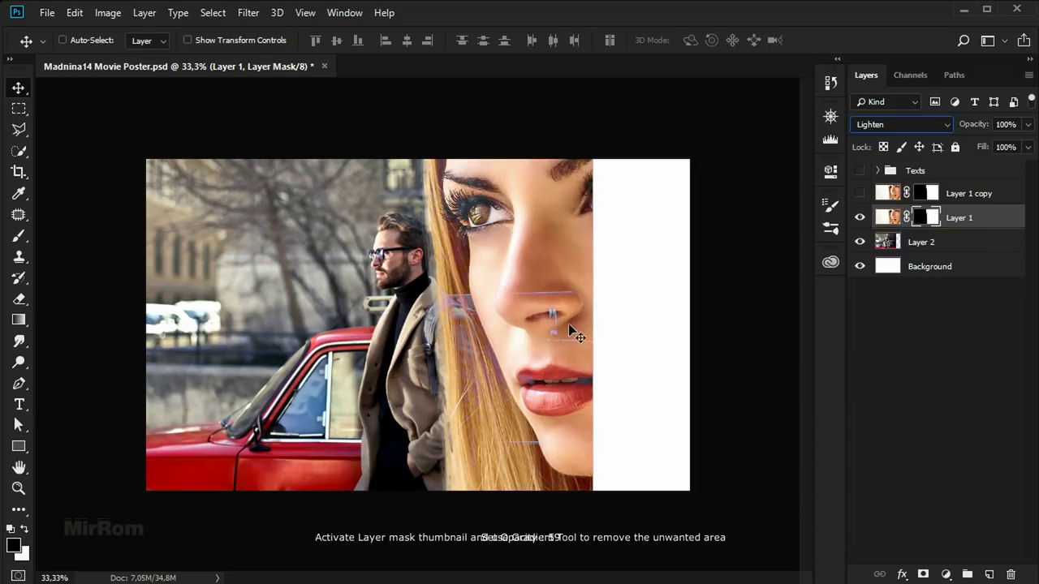
Choose the Gradient tool with a Foreground to Transparent gradient.
{"action": "left_click_drag", "start_coordinate": [19, 319], "coordinate": [79, 325]}
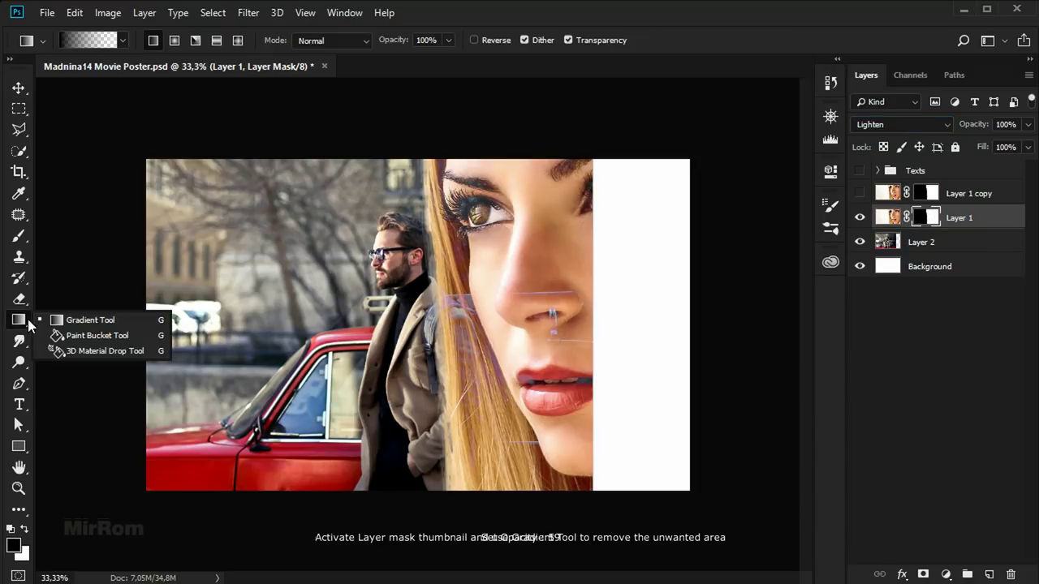
{"action": "left_click", "coordinate": [82, 319]}
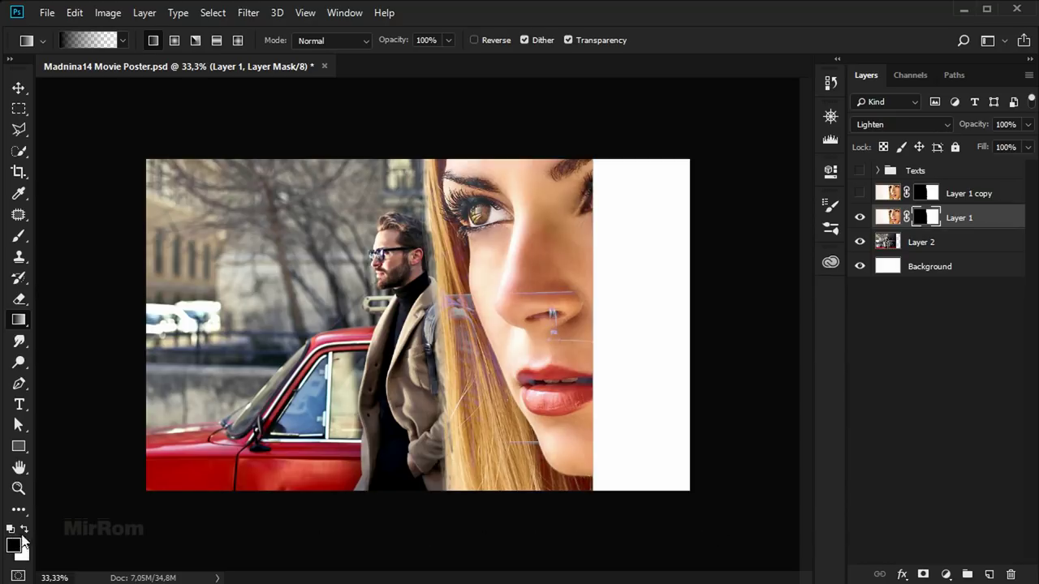
{"action": "left_click", "coordinate": [103, 46]}
{"action": "left_click_drag", "start_coordinate": [722, 97], "coordinate": [637, 122]}
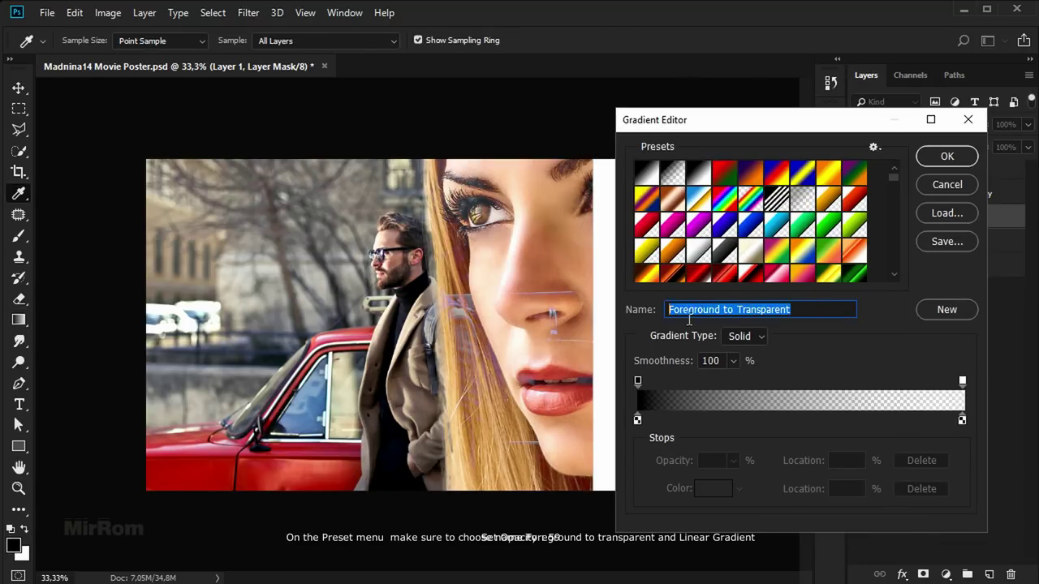
{"action": "left_click", "coordinate": [926, 158]}
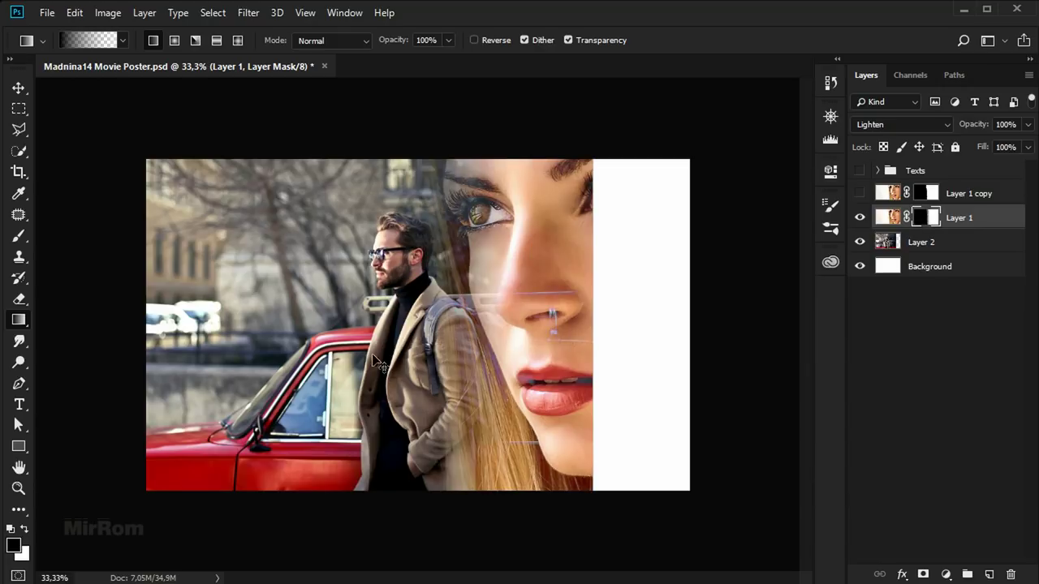
Draw a linear gradient on Layer 1's mask across the face edge, redoing until smooth.
{"action": "left_click_drag", "start_coordinate": [378, 365], "coordinate": [561, 374]}
{"action": "key", "text": "ctrl+z"}
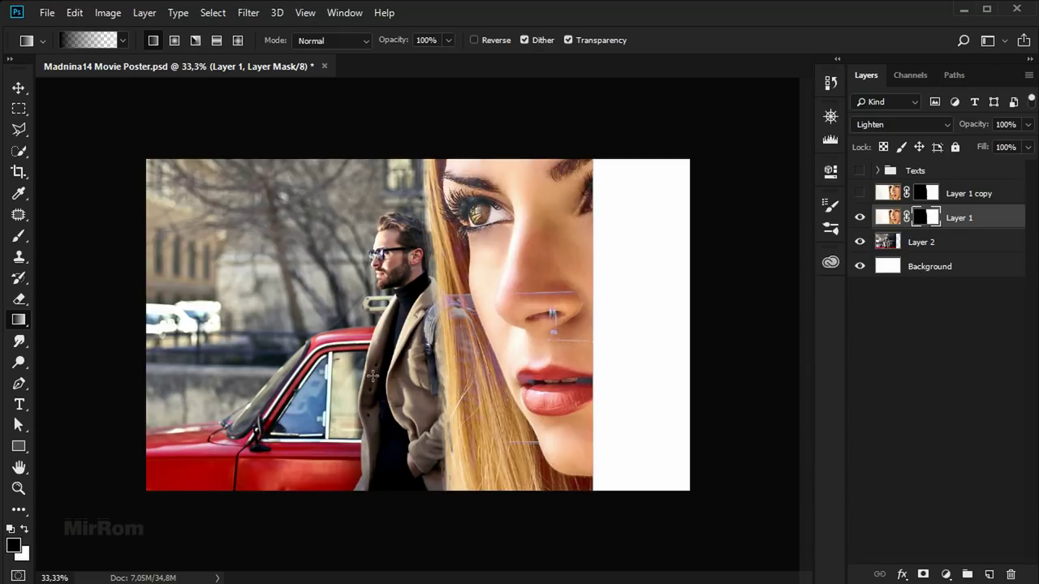
{"action": "left_click_drag", "start_coordinate": [488, 379], "coordinate": [493, 379]}
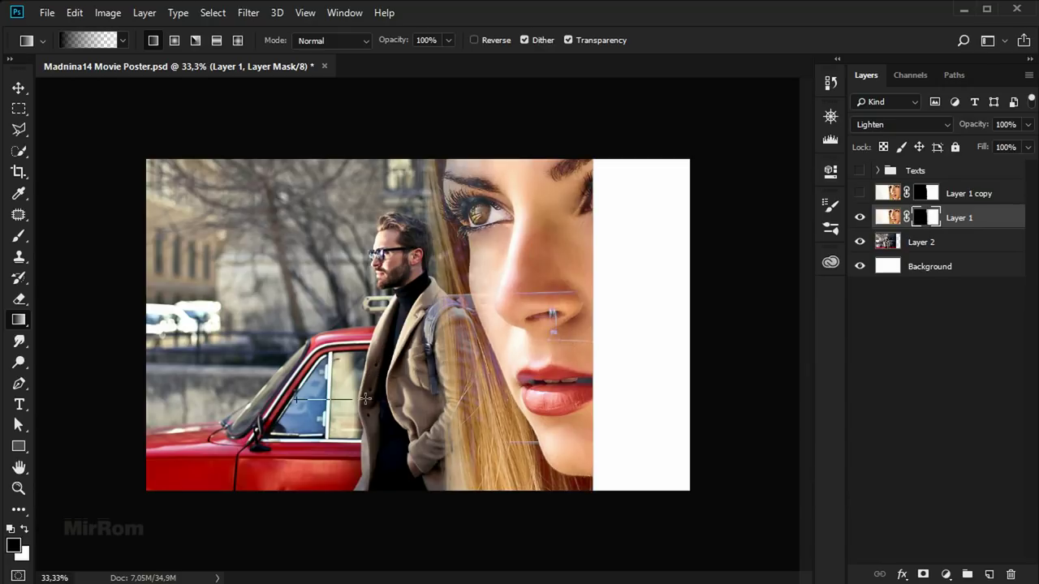
{"action": "left_click_drag", "start_coordinate": [366, 399], "coordinate": [503, 404]}
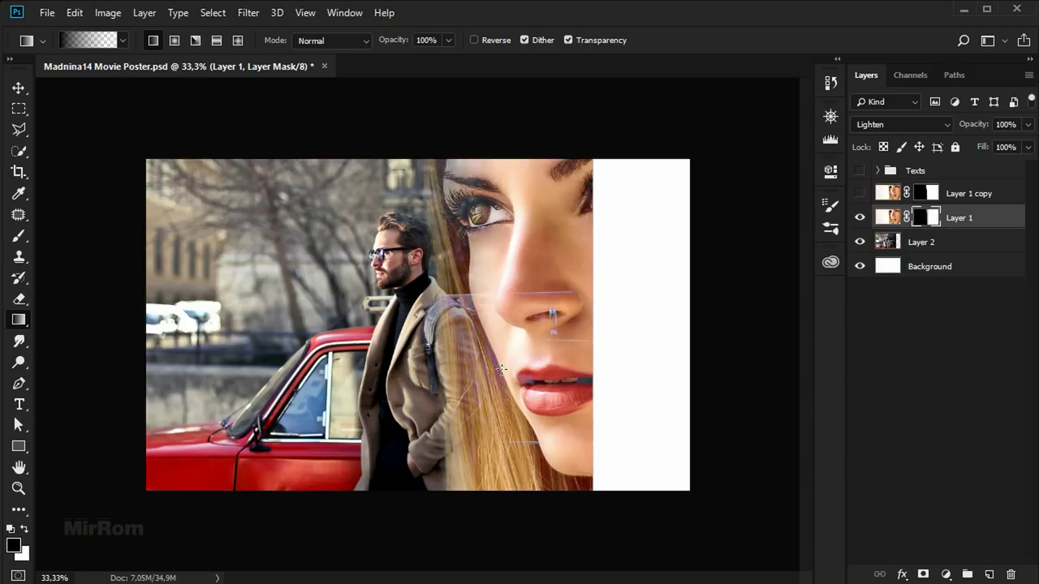
{"action": "left_click_drag", "start_coordinate": [356, 395], "coordinate": [492, 400]}
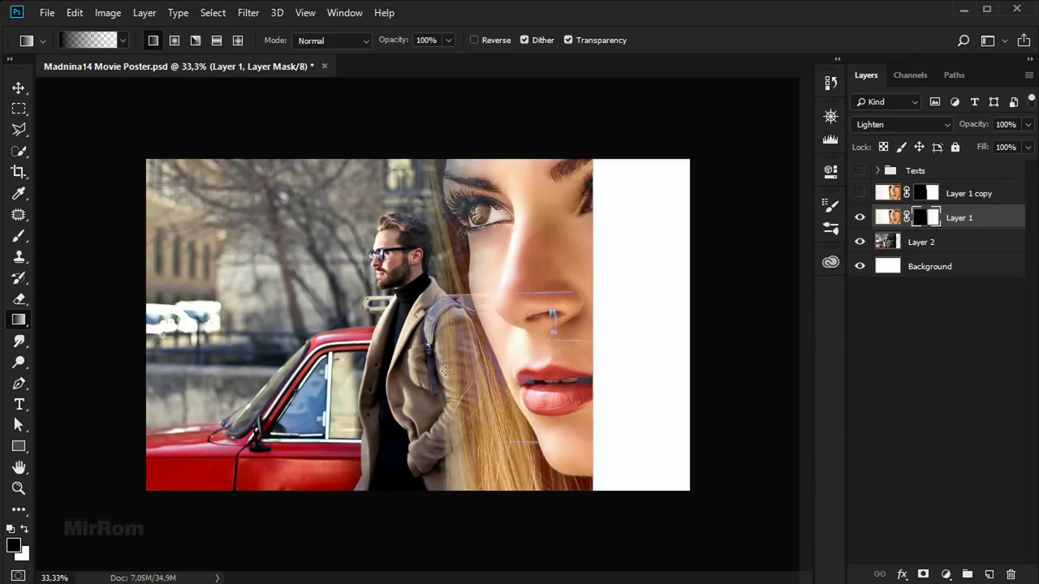
Paint Layer 1's mask over the man's coat with a size-600, 30%-opacity brush.
{"action": "left_click", "coordinate": [19, 235]}
{"action": "left_click", "coordinate": [85, 236]}
{"action": "key", "text": "bracketleft"}
{"action": "key", "text": "bracketleft"}
{"action": "key", "text": "bracketleft"}
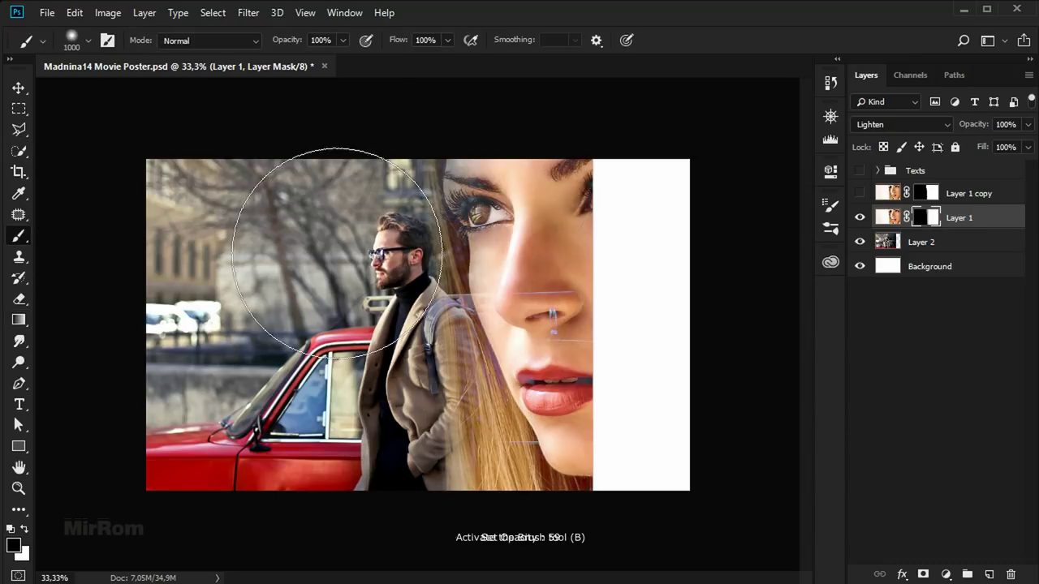
{"action": "key", "text": "bracketleft"}
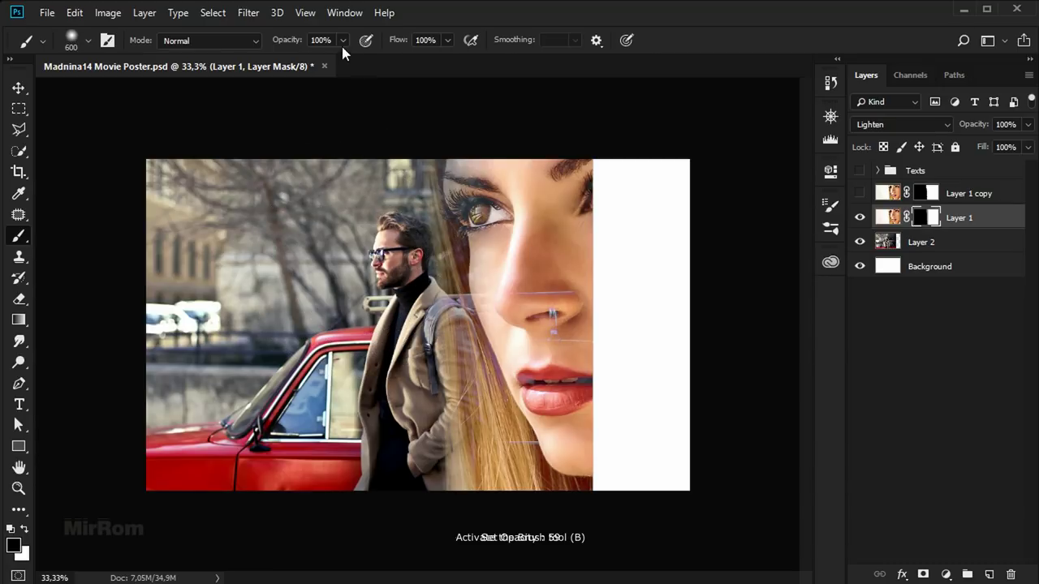
{"action": "left_click_drag", "start_coordinate": [343, 40], "coordinate": [292, 62]}
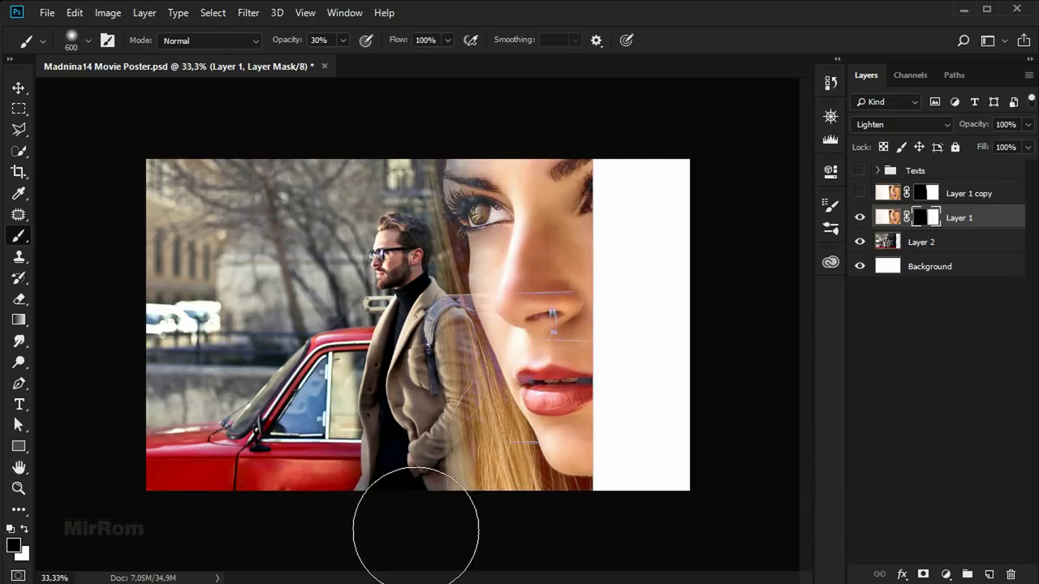
{"action": "mouse_move", "coordinate": [384, 351]}
{"action": "left_mouse_down"}
{"action": "mouse_move", "coordinate": [456, 504]}
{"action": "mouse_move", "coordinate": [386, 346]}
{"action": "mouse_move", "coordinate": [361, 460]}
{"action": "mouse_move", "coordinate": [476, 520]}
{"action": "mouse_move", "coordinate": [469, 490]}
{"action": "mouse_move", "coordinate": [338, 294]}
{"action": "mouse_move", "coordinate": [378, 406]}
{"action": "mouse_move", "coordinate": [376, 440]}
{"action": "mouse_move", "coordinate": [373, 276]}
{"action": "mouse_move", "coordinate": [350, 171]}
{"action": "left_mouse_up"}
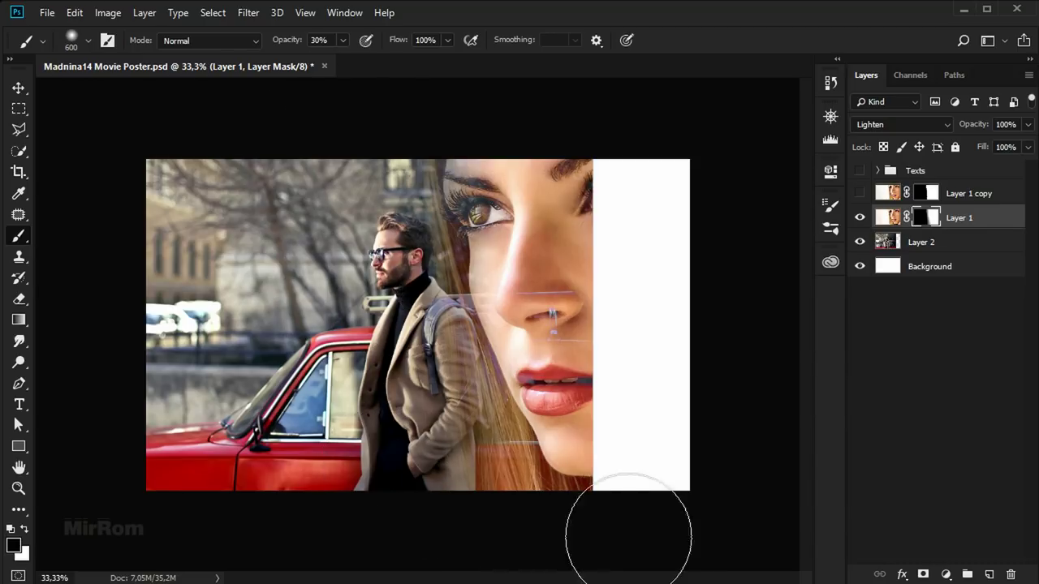
{"action": "key", "text": "v"}
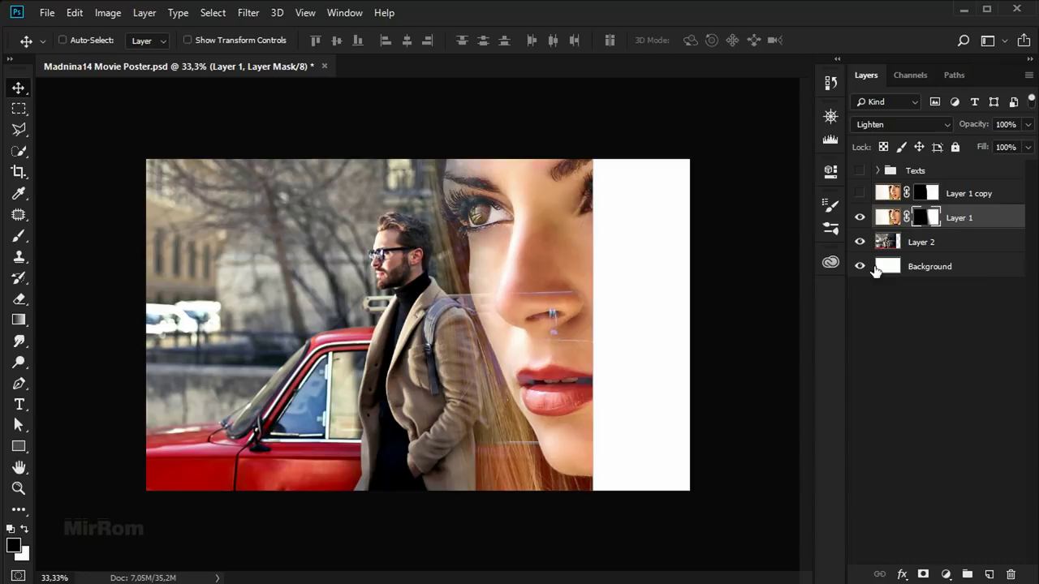
Show Layer 1 copy and draw a gradient on its mask to fade the face's left edge.
{"action": "left_click", "coordinate": [860, 195]}
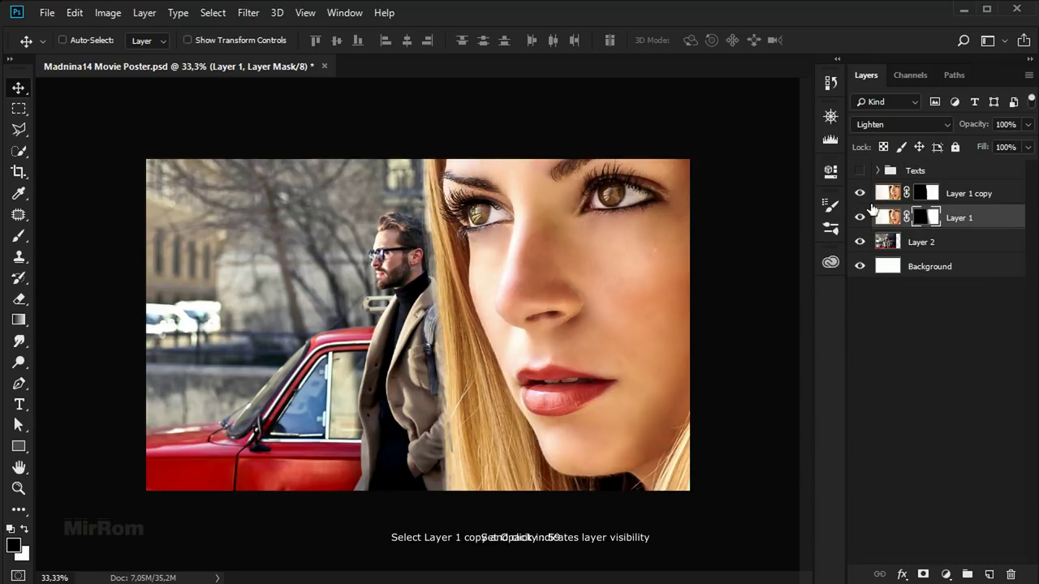
{"action": "left_click", "coordinate": [893, 194]}
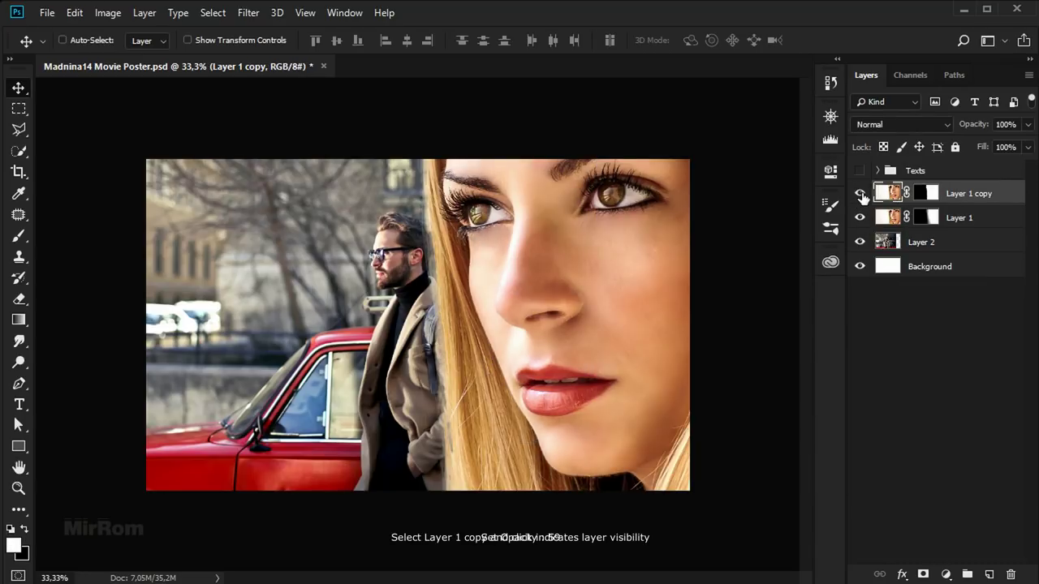
{"action": "left_click", "coordinate": [926, 195]}
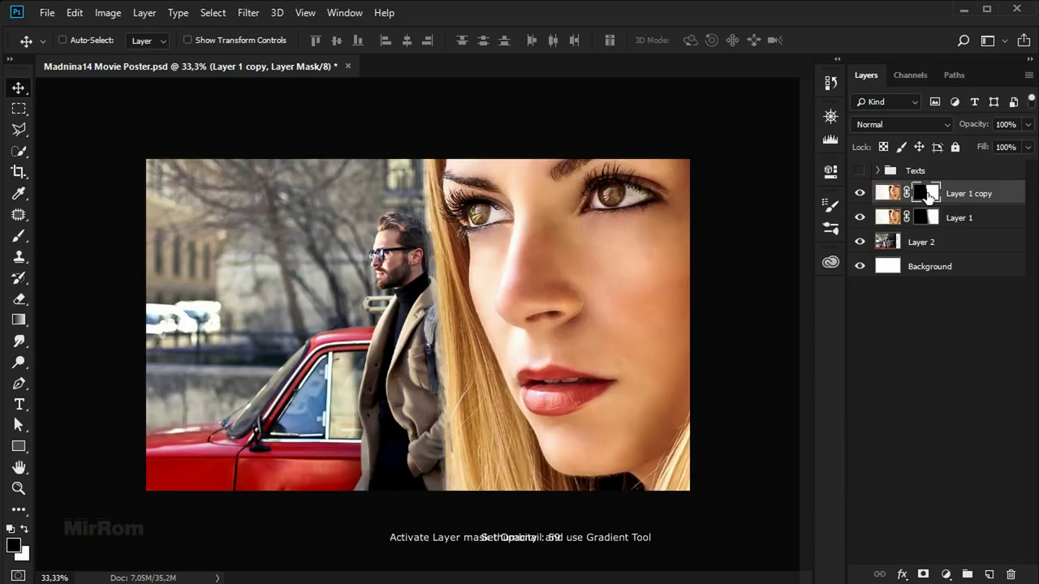
{"action": "left_click", "coordinate": [20, 322]}
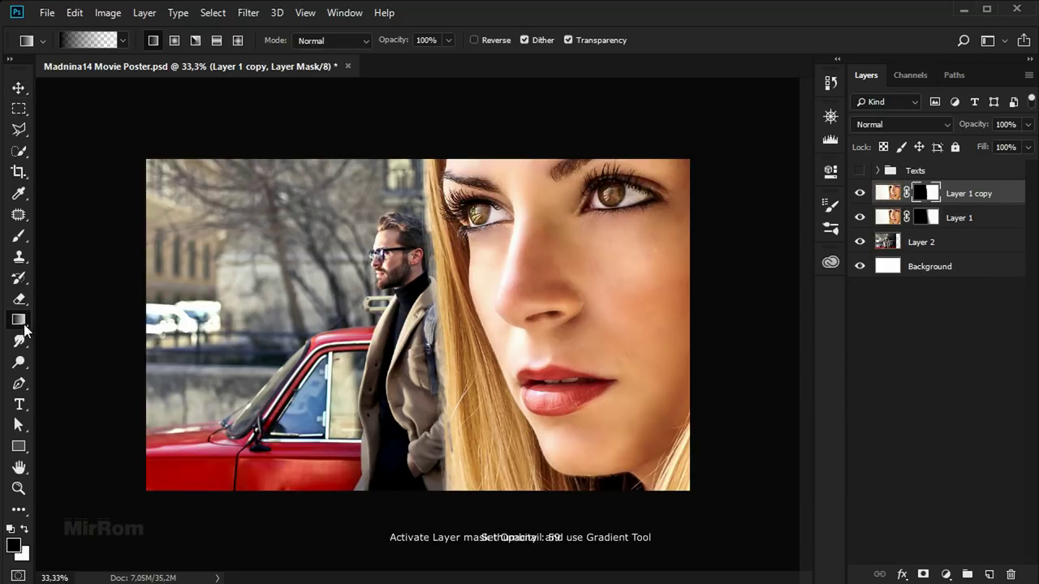
{"action": "left_click_drag", "start_coordinate": [435, 313], "coordinate": [532, 315]}
Redraw the mask gradient across the face and nose, toggling the layer to compare the blend.
{"action": "left_click_drag", "start_coordinate": [414, 327], "coordinate": [552, 328]}
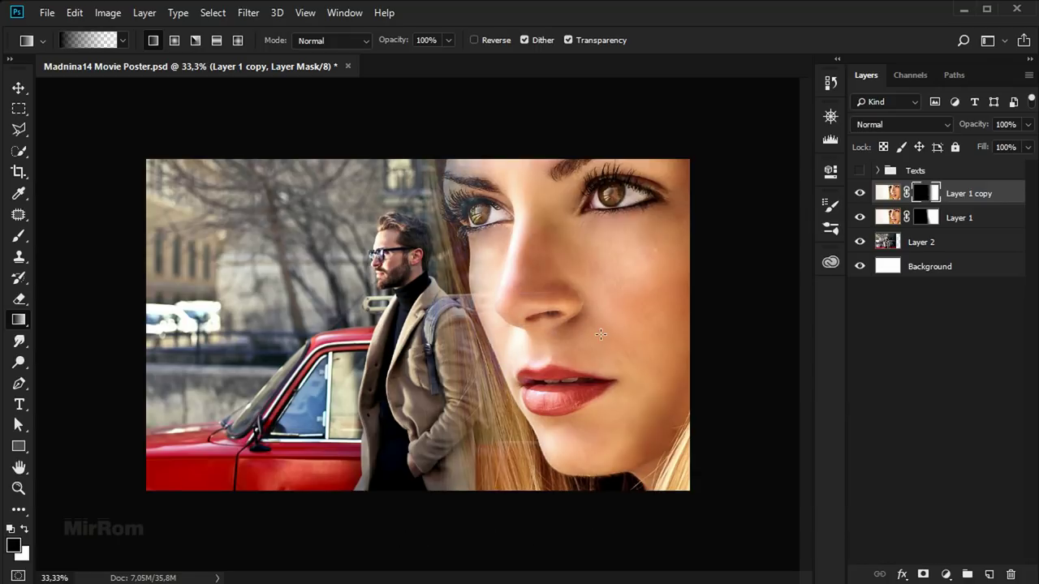
{"action": "left_click_drag", "start_coordinate": [404, 274], "coordinate": [568, 281]}
{"action": "left_click", "coordinate": [860, 193]}
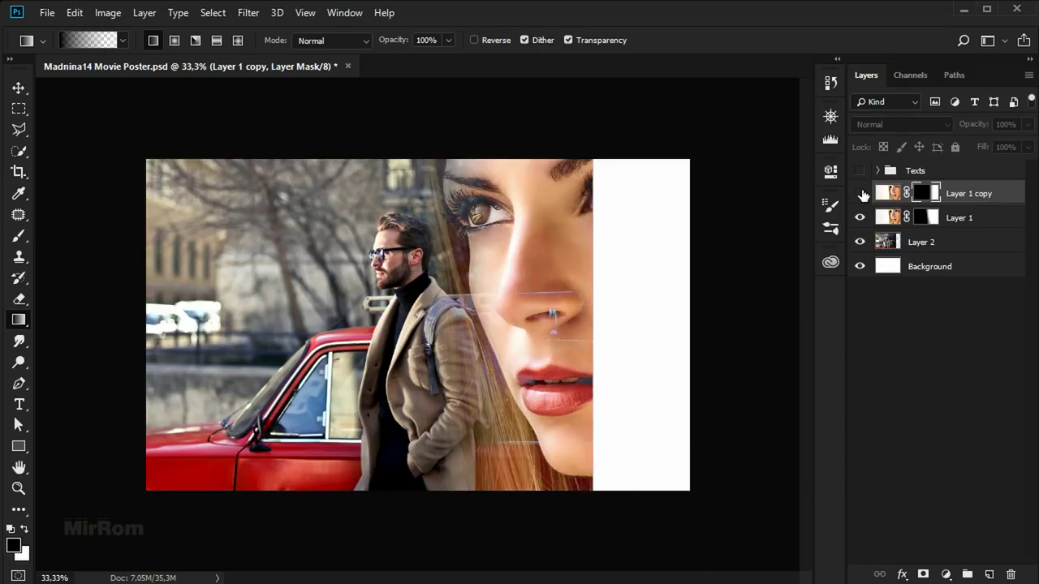
{"action": "left_click_drag", "start_coordinate": [543, 321], "coordinate": [597, 324]}
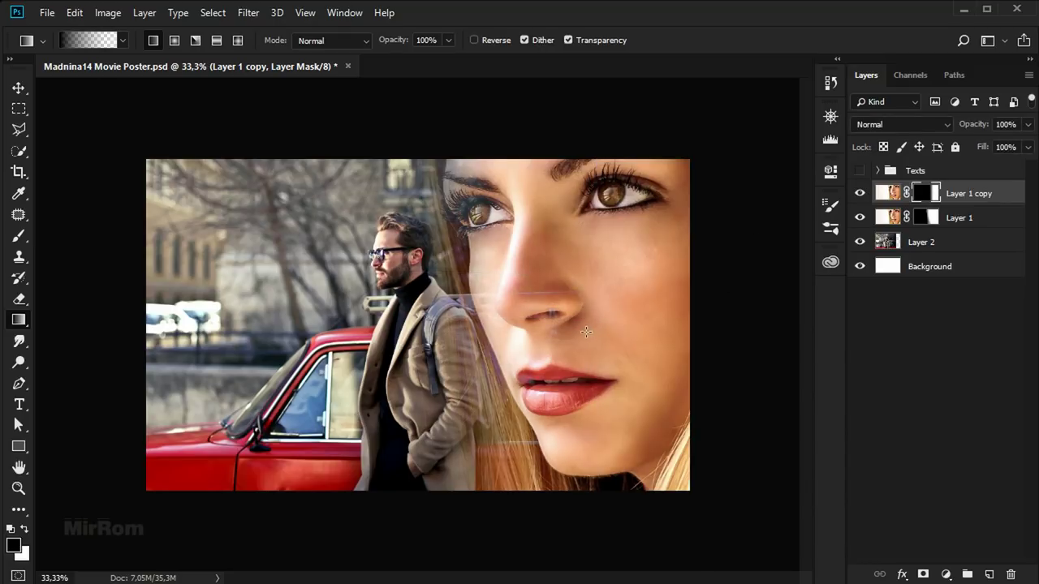
{"action": "left_click", "coordinate": [860, 193]}
{"action": "left_click_drag", "start_coordinate": [443, 255], "coordinate": [589, 255]}
{"action": "key", "text": "v"}
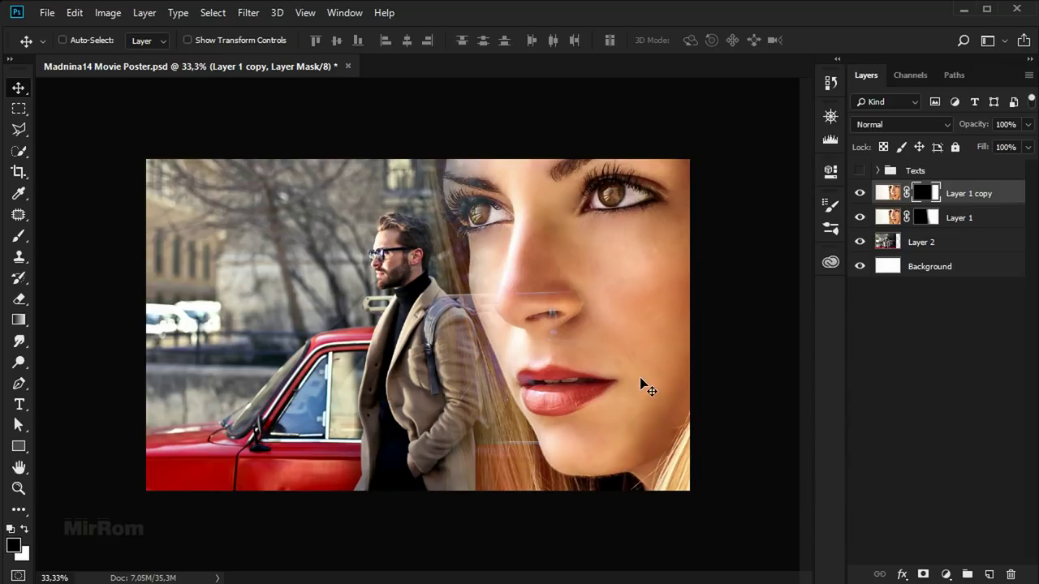
{"action": "key", "text": "ctrl"}
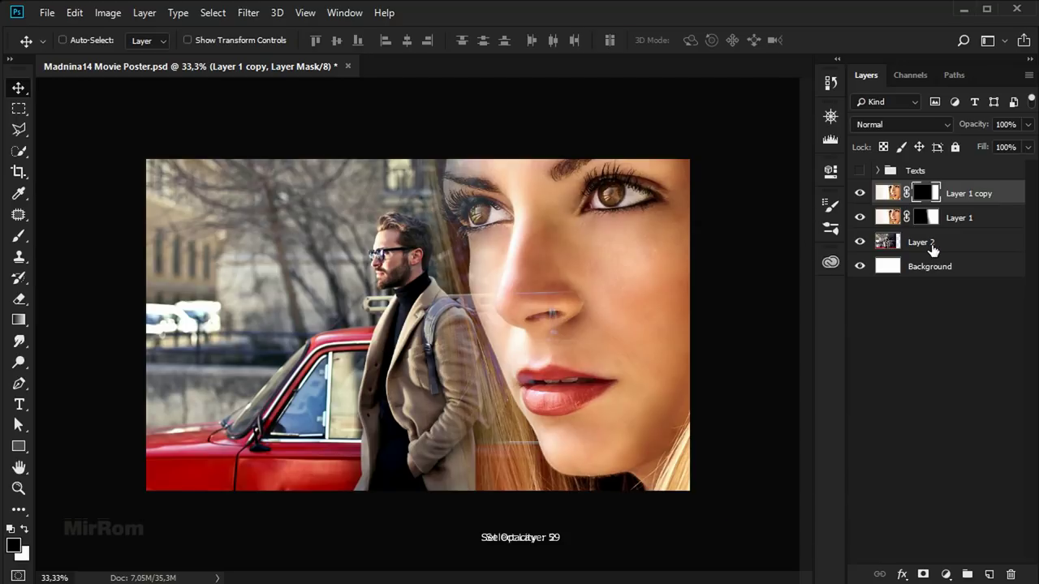
Select Layer 2, the man-by-car photo, and bring up the Camera Raw Filter.
{"action": "left_click", "coordinate": [929, 243]}
{"action": "left_click", "coordinate": [859, 242]}
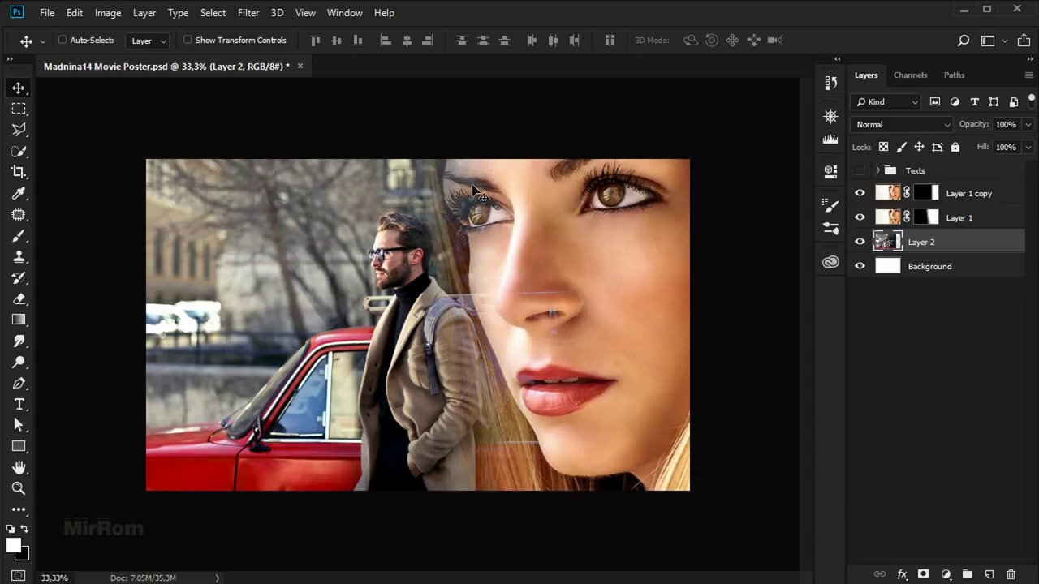
{"action": "left_click", "coordinate": [249, 13]}
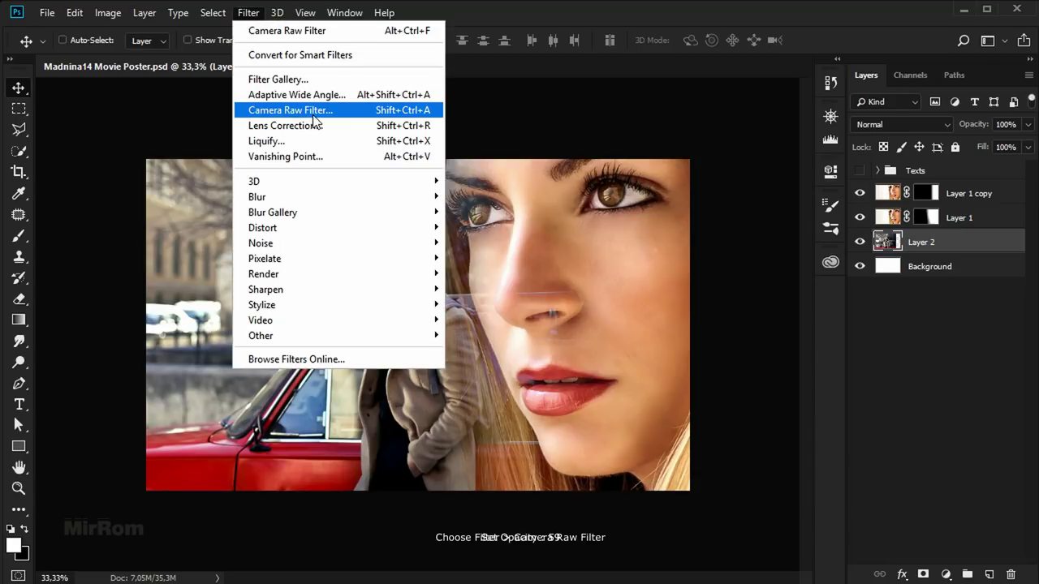
{"action": "left_click", "coordinate": [313, 116]}
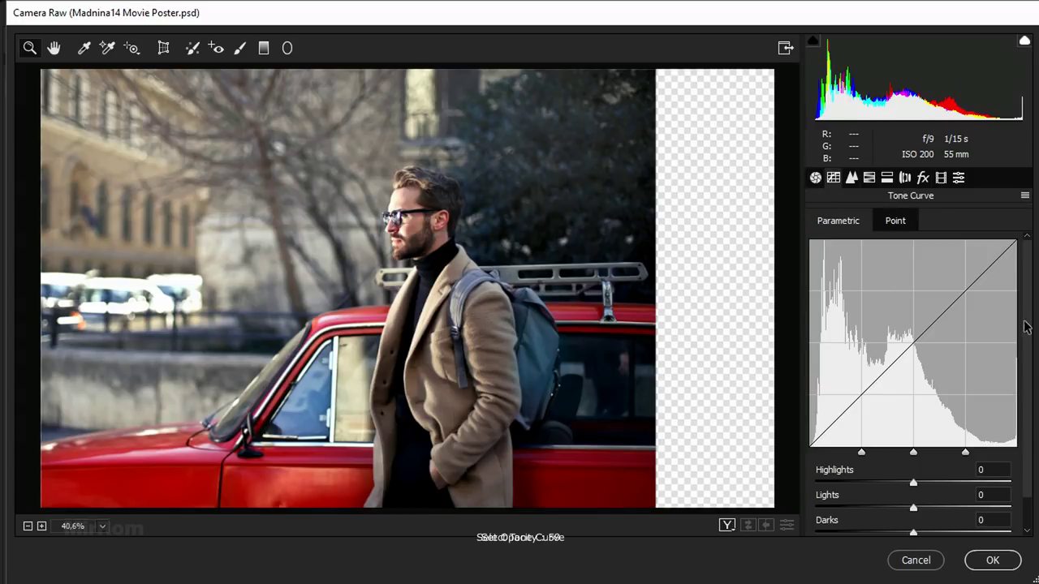
Set the tone curve to Highlights -100, Lights +11, Darks -20, Shadows +58 and apply.
{"action": "scroll", "coordinate": [1027, 378], "scroll_direction": "down", "scroll_amount": 1}
{"action": "left_click_drag", "start_coordinate": [913, 448], "coordinate": [818, 458]}
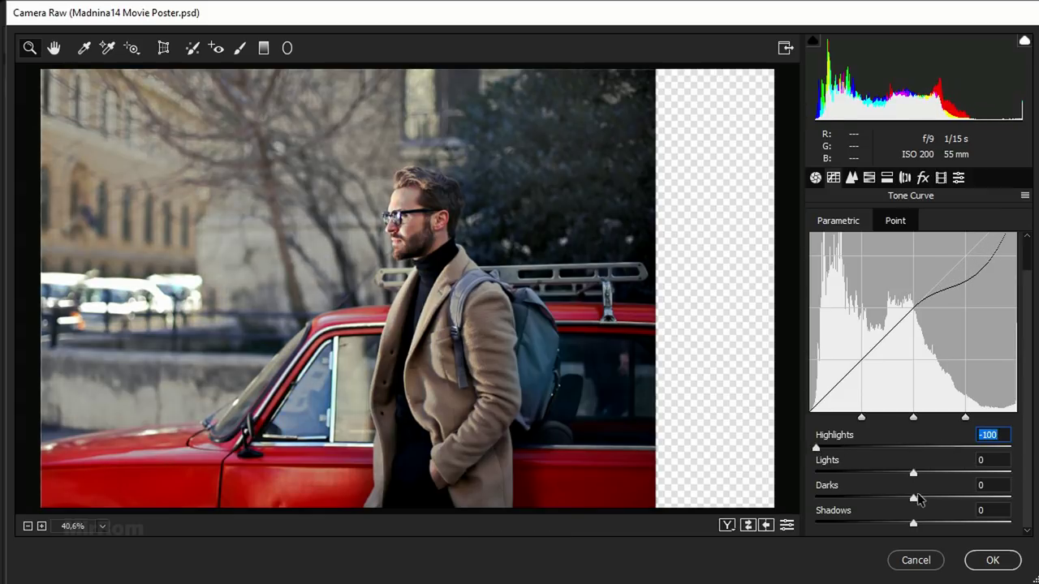
{"action": "mouse_move", "coordinate": [914, 475]}
{"action": "left_mouse_down"}
{"action": "mouse_move", "coordinate": [926, 476]}
{"action": "mouse_move", "coordinate": [893, 498]}
{"action": "left_mouse_up"}
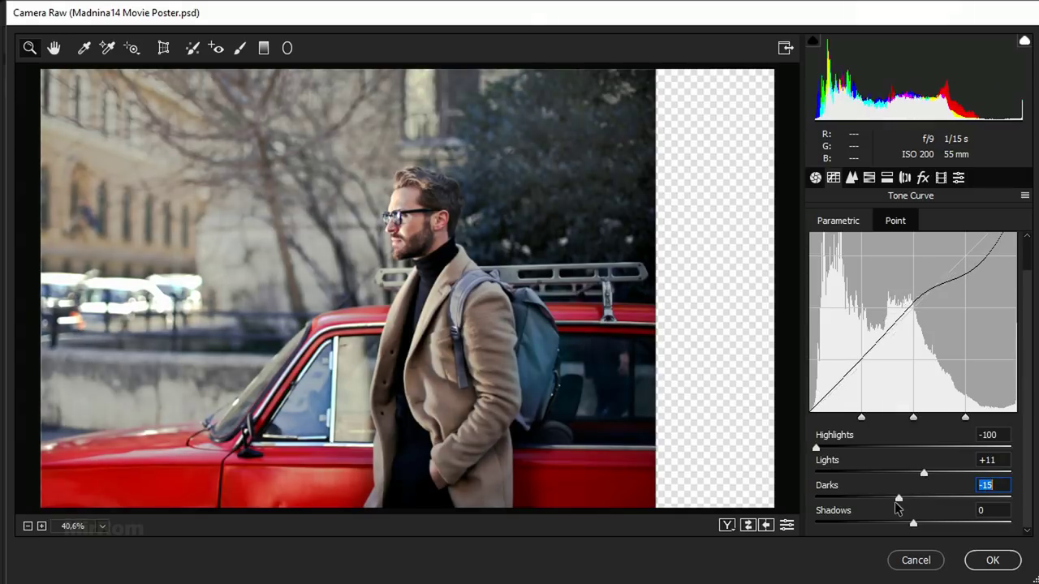
{"action": "left_click_drag", "start_coordinate": [892, 502], "coordinate": [893, 502]}
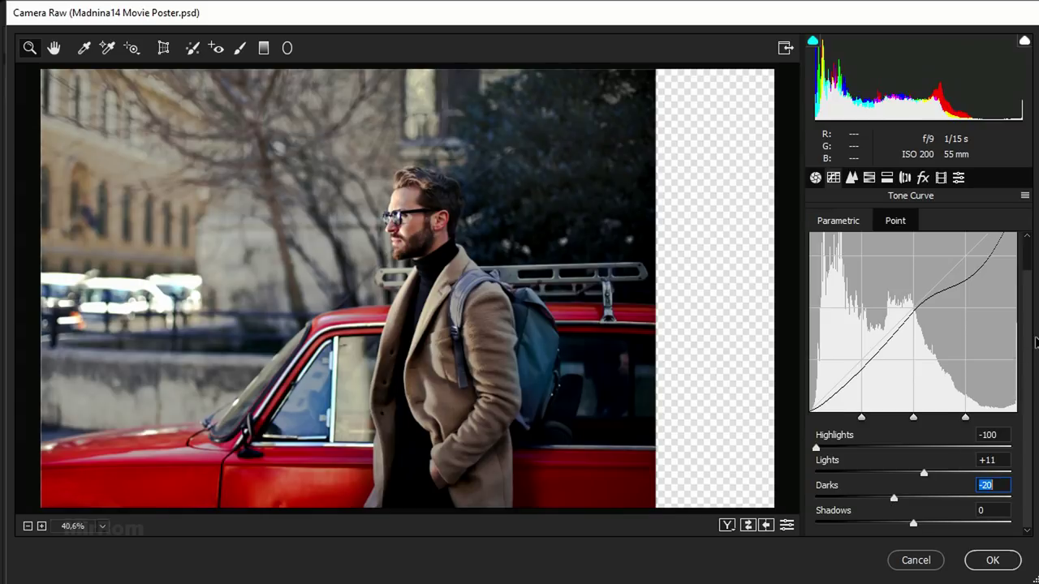
{"action": "left_click_drag", "start_coordinate": [915, 524], "coordinate": [969, 525]}
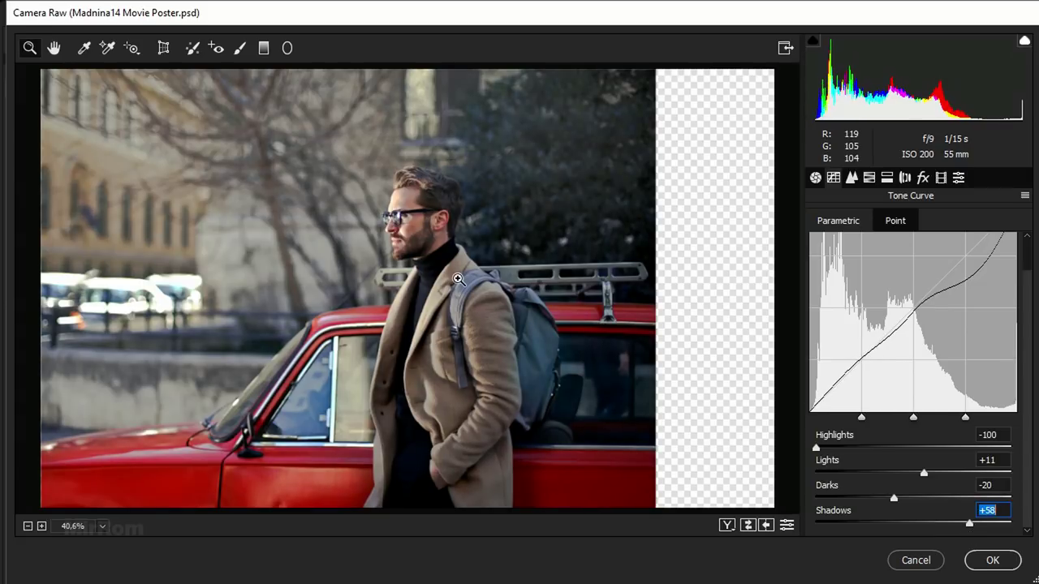
{"action": "left_click", "coordinate": [959, 178]}
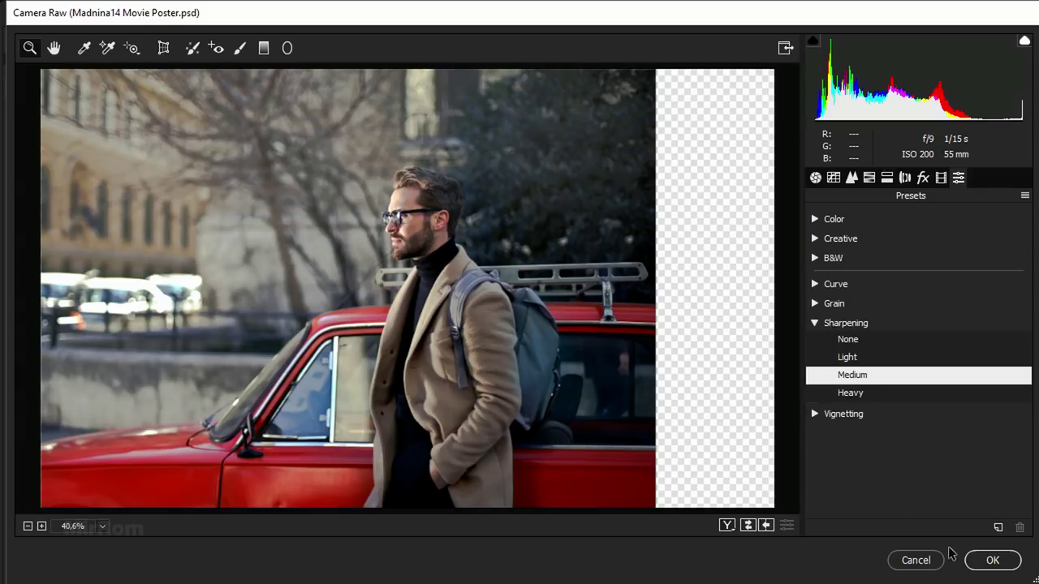
{"action": "left_click", "coordinate": [992, 560]}
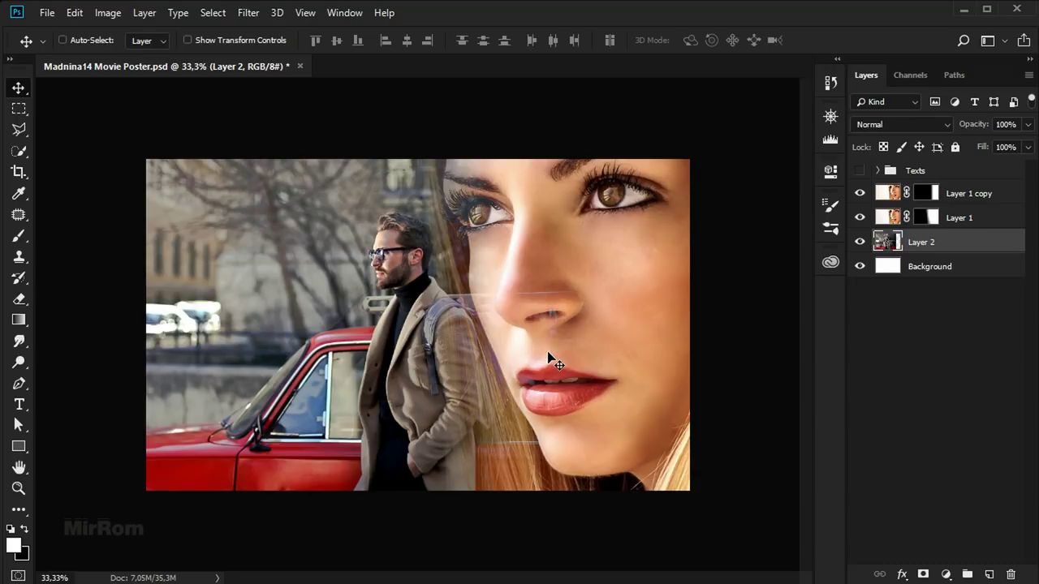
Stamp all visible layers into a merged Layer 3 and apply Diffuse in Anisotropic mode.
{"action": "left_click", "coordinate": [965, 192]}
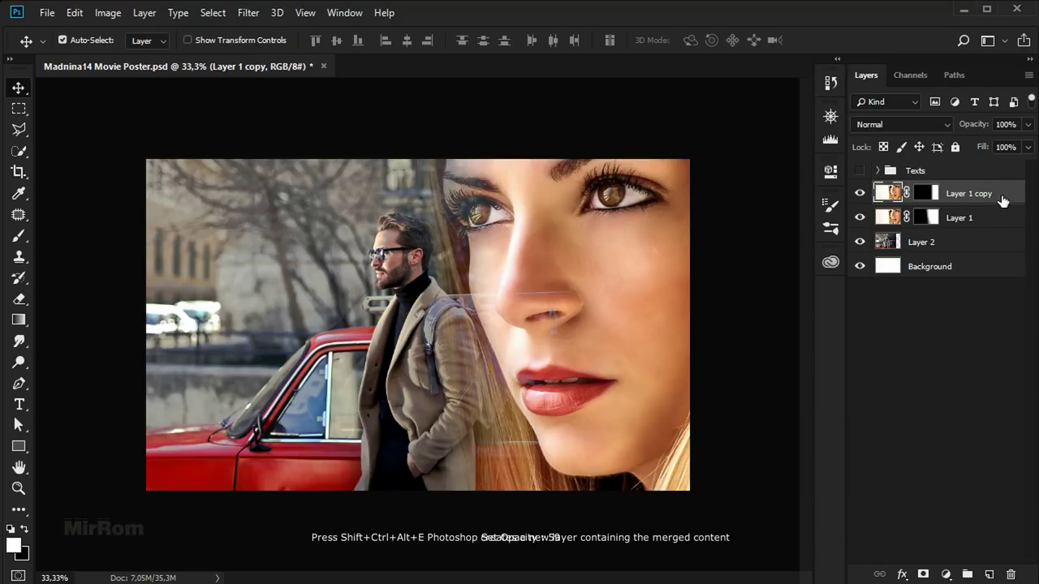
{"action": "key", "text": "shift+ctrl+alt+e"}
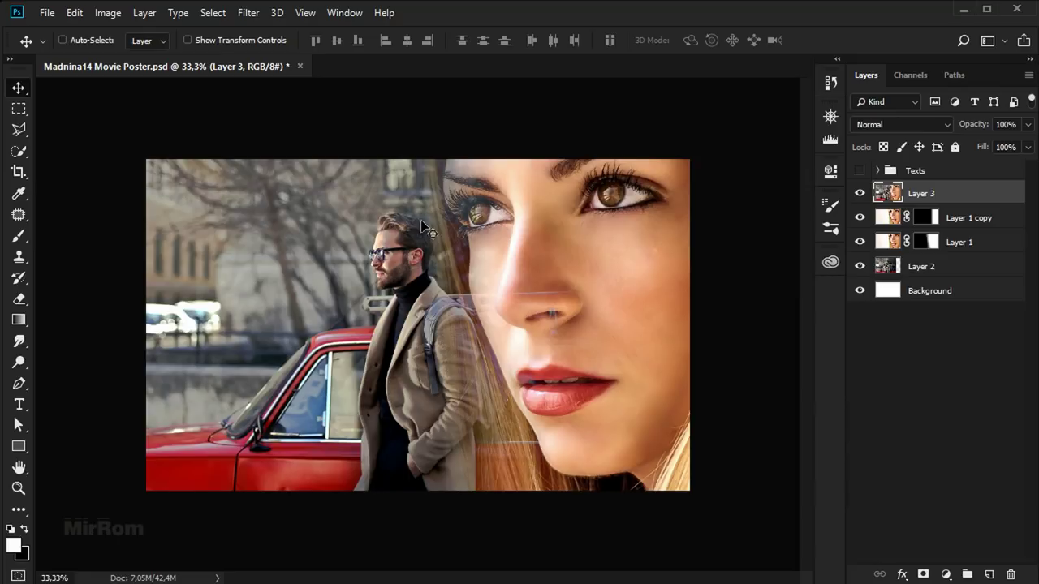
{"action": "left_click", "coordinate": [249, 14]}
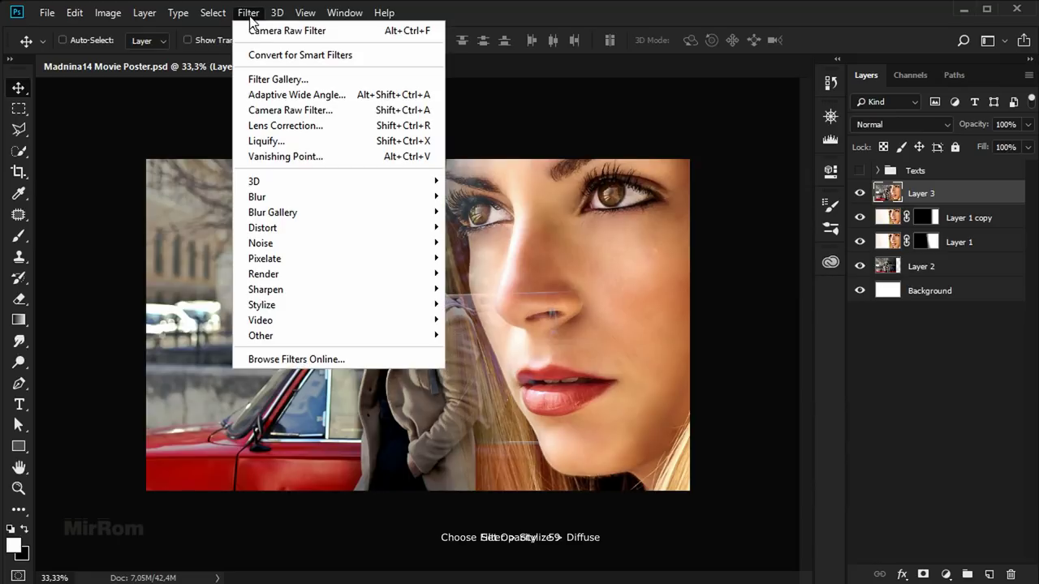
{"action": "mouse_move", "coordinate": [262, 305]}
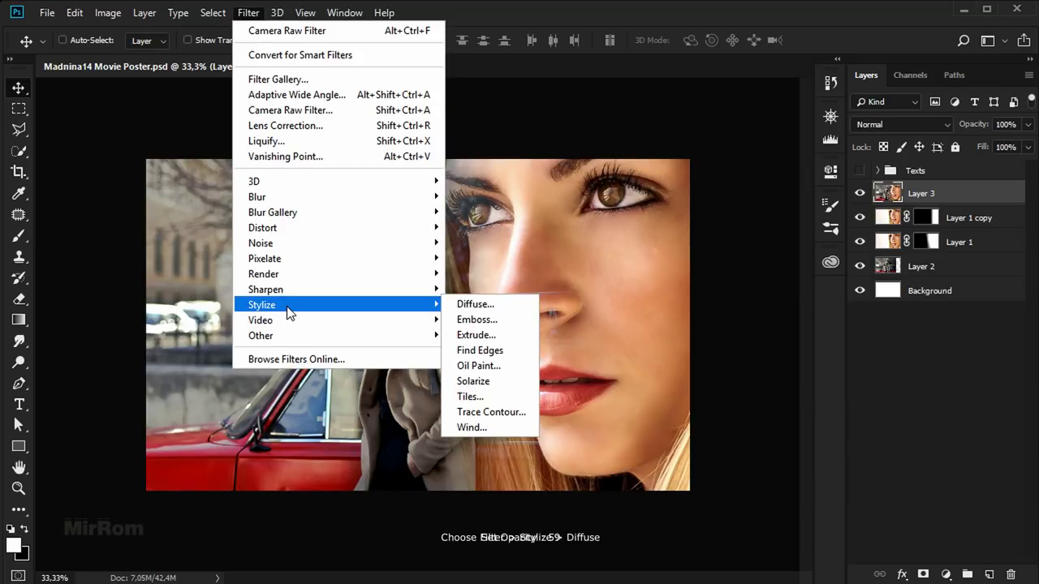
{"action": "left_click", "coordinate": [500, 308]}
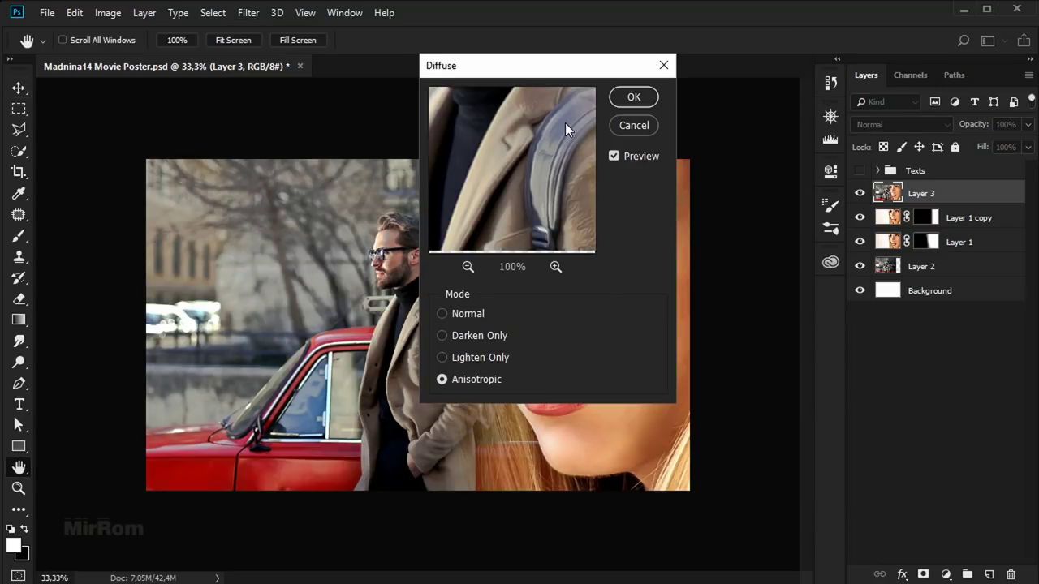
{"action": "left_click", "coordinate": [470, 314]}
{"action": "left_click_drag", "start_coordinate": [513, 65], "coordinate": [687, 125]}
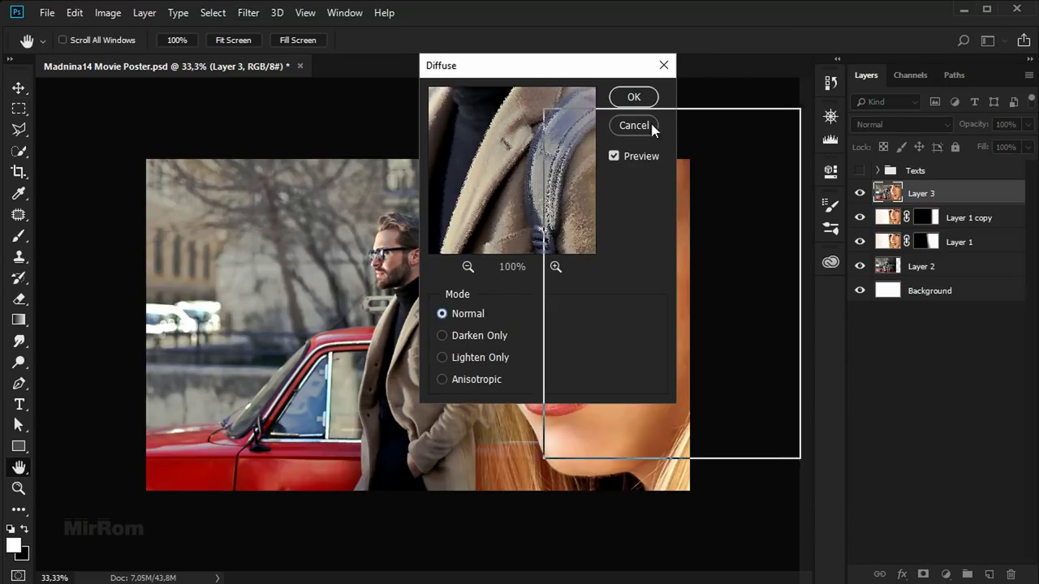
{"action": "mouse_move", "coordinate": [683, 187]}
{"action": "left_mouse_down"}
{"action": "mouse_move", "coordinate": [686, 211]}
{"action": "mouse_move", "coordinate": [737, 277]}
{"action": "left_mouse_up"}
{"action": "left_click_drag", "start_coordinate": [682, 214], "coordinate": [741, 212]}
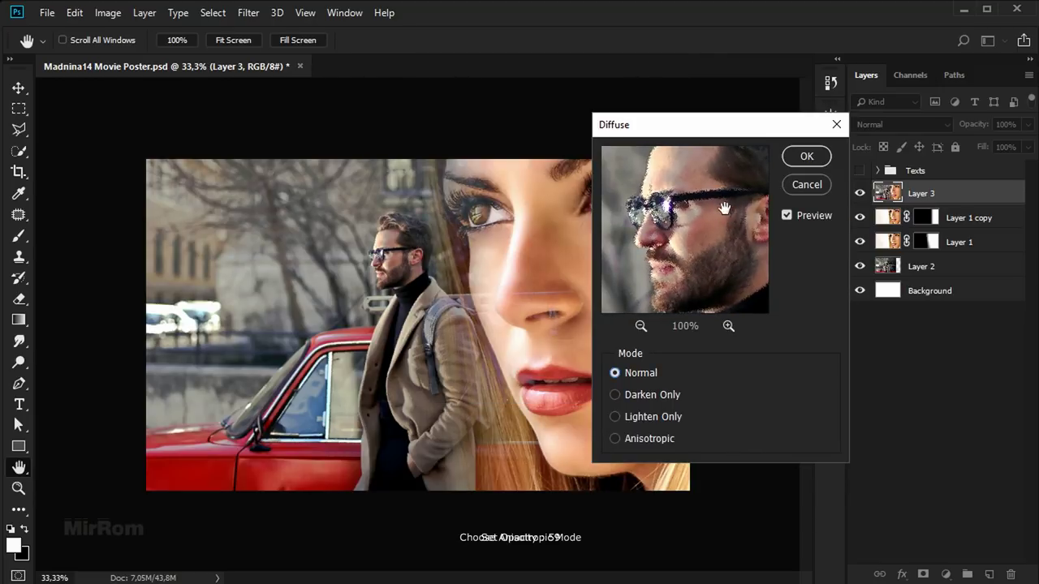
{"action": "left_click", "coordinate": [641, 439]}
{"action": "mouse_move", "coordinate": [732, 236]}
{"action": "left_mouse_down"}
{"action": "mouse_move", "coordinate": [674, 268]}
{"action": "mouse_move", "coordinate": [580, 279]}
{"action": "left_mouse_up"}
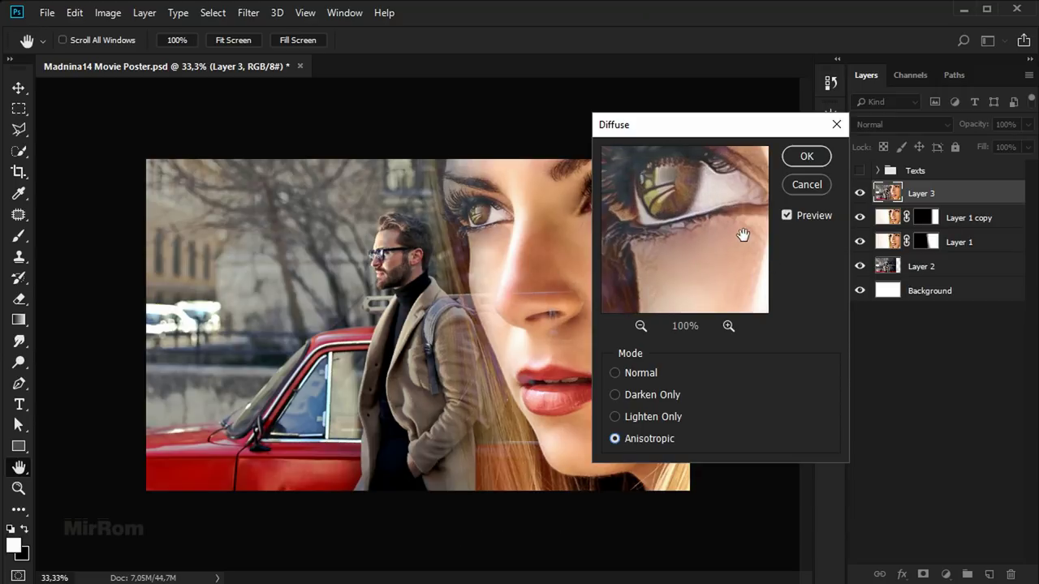
{"action": "left_click_drag", "start_coordinate": [743, 236], "coordinate": [665, 195]}
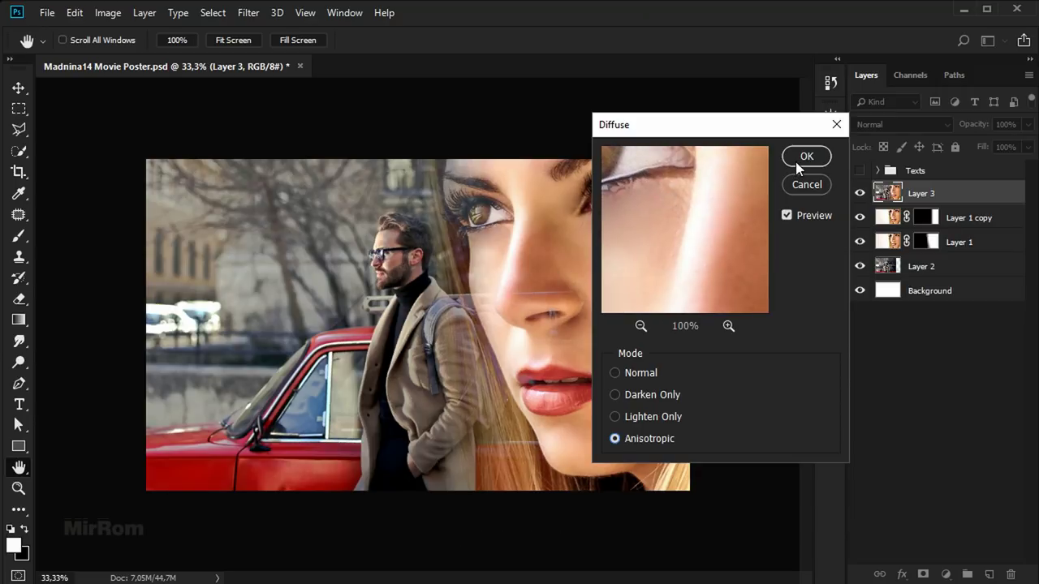
{"action": "left_click", "coordinate": [795, 162]}
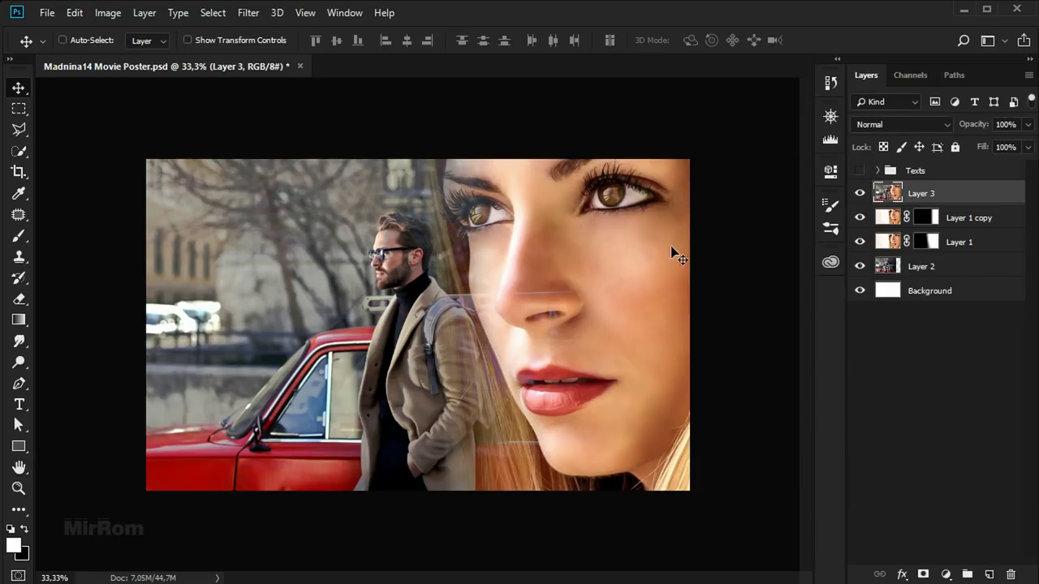
Inspect the diffused face up close, then duplicate Layer 3 as Layer 3 copy.
{"action": "scroll", "coordinate": [514, 197], "scroll_direction": "up", "scroll_amount": 2}
{"action": "scroll", "coordinate": [519, 192], "scroll_direction": "up", "scroll_amount": 1}
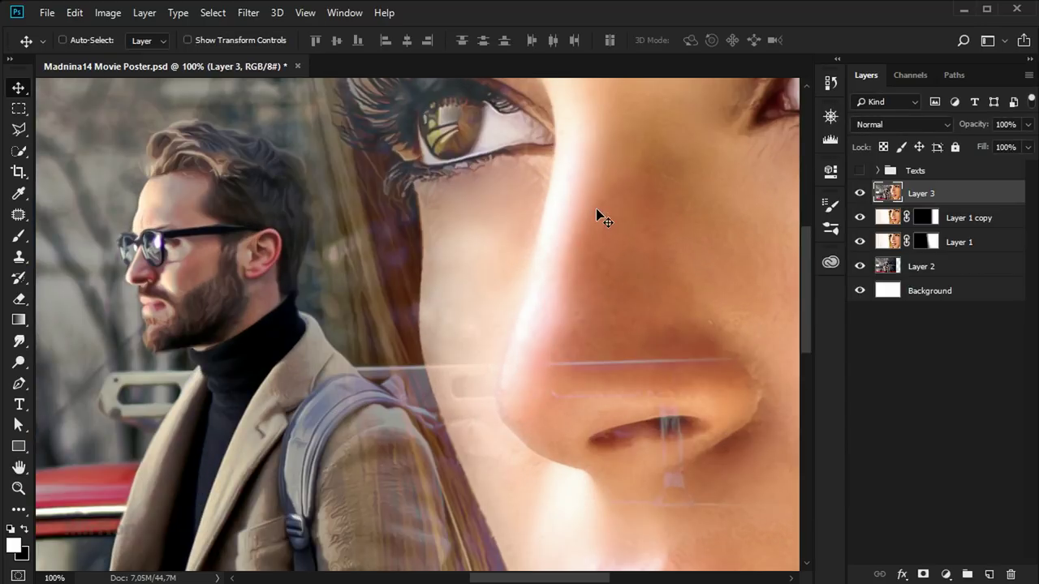
{"action": "key", "text": "h"}
{"action": "left_click_drag", "start_coordinate": [598, 209], "coordinate": [364, 203]}
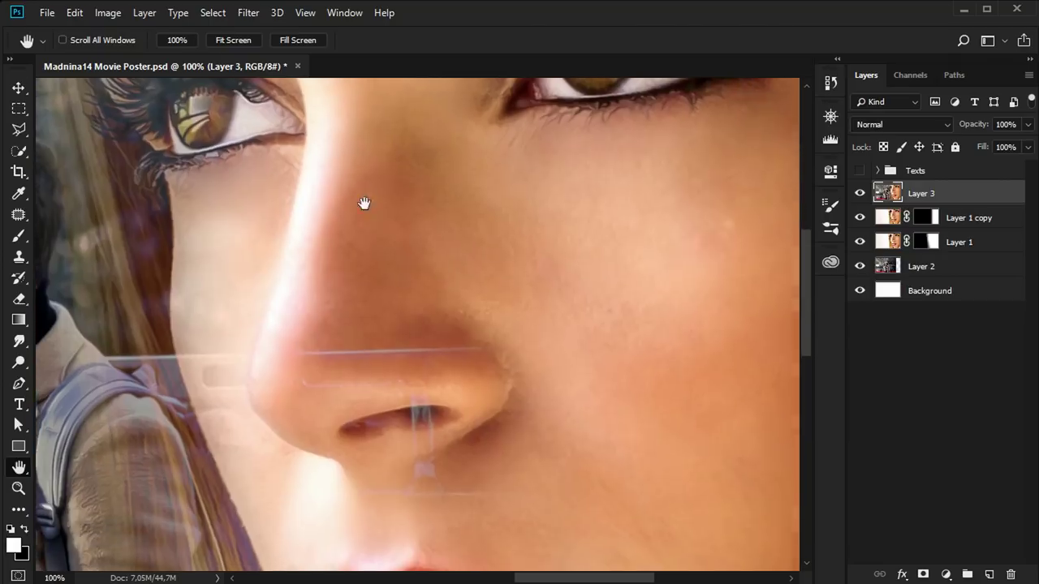
{"action": "scroll", "coordinate": [543, 295], "scroll_direction": "down", "scroll_amount": 1}
{"action": "scroll", "coordinate": [543, 300], "scroll_direction": "down", "scroll_amount": 1}
{"action": "scroll", "coordinate": [542, 302], "scroll_direction": "down", "scroll_amount": 1}
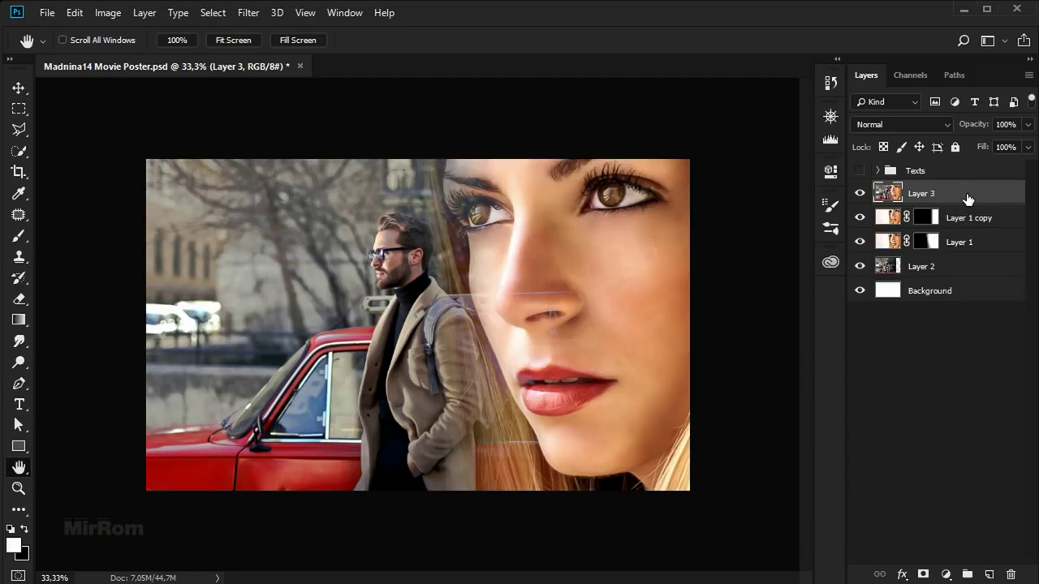
{"action": "key", "text": "ctrl+j"}
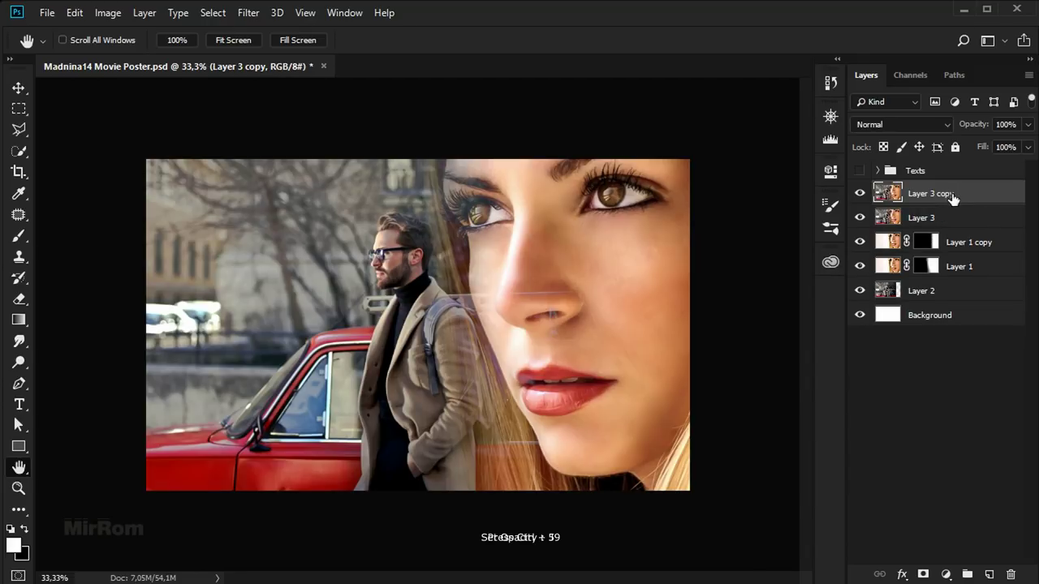
Set Layer 3 copy to Linear Light and run High Pass at a 3.6-pixel radius.
{"action": "left_click", "coordinate": [948, 127]}
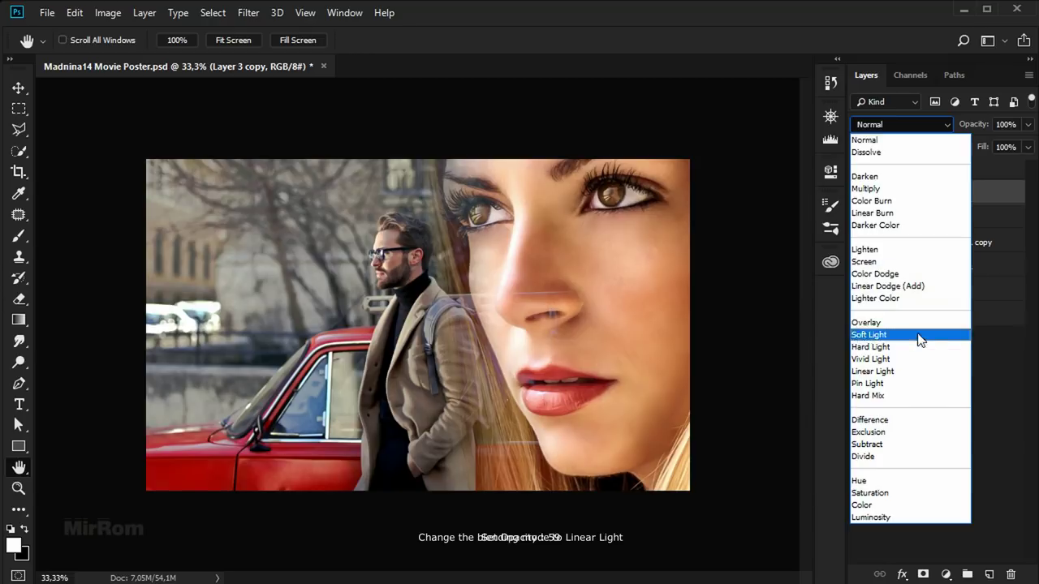
{"action": "left_click", "coordinate": [906, 377]}
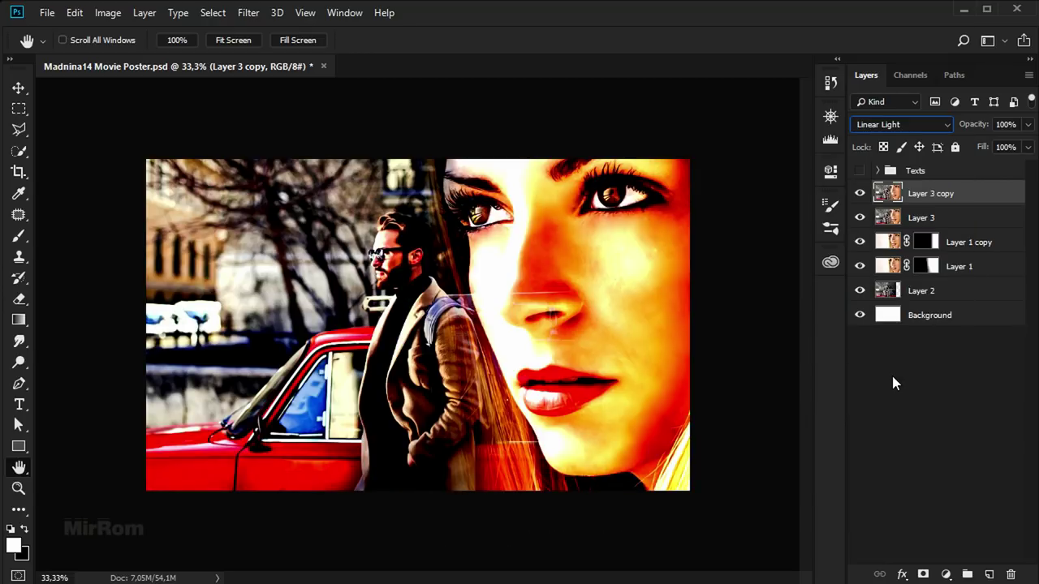
{"action": "left_click", "coordinate": [249, 13]}
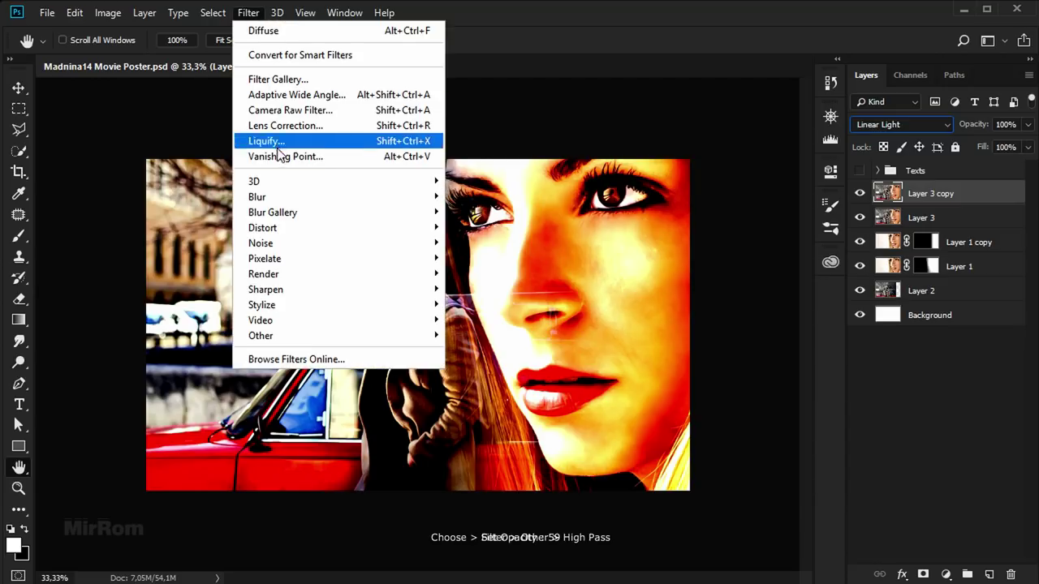
{"action": "mouse_move", "coordinate": [336, 335]}
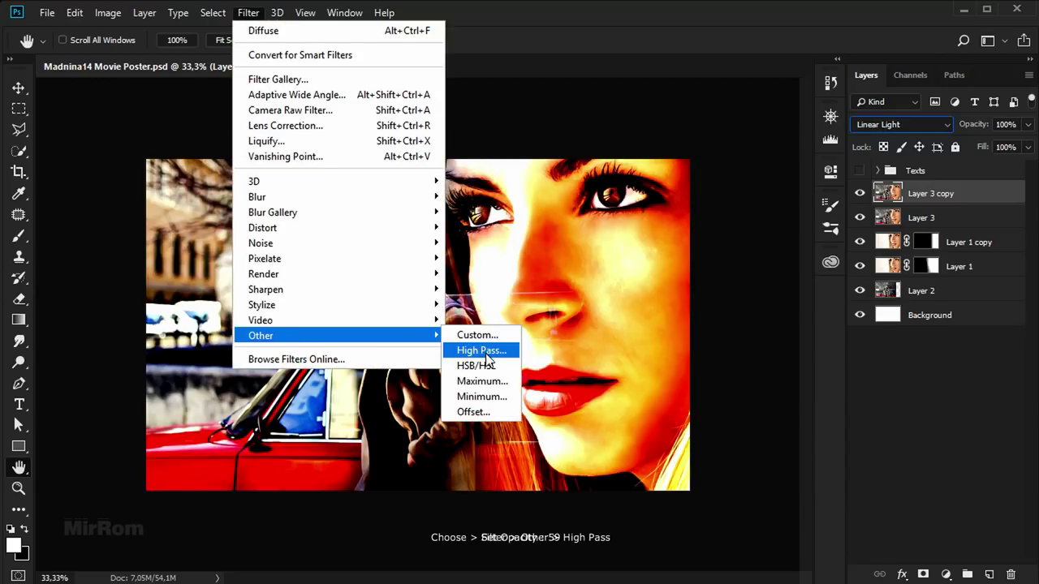
{"action": "left_click", "coordinate": [486, 351]}
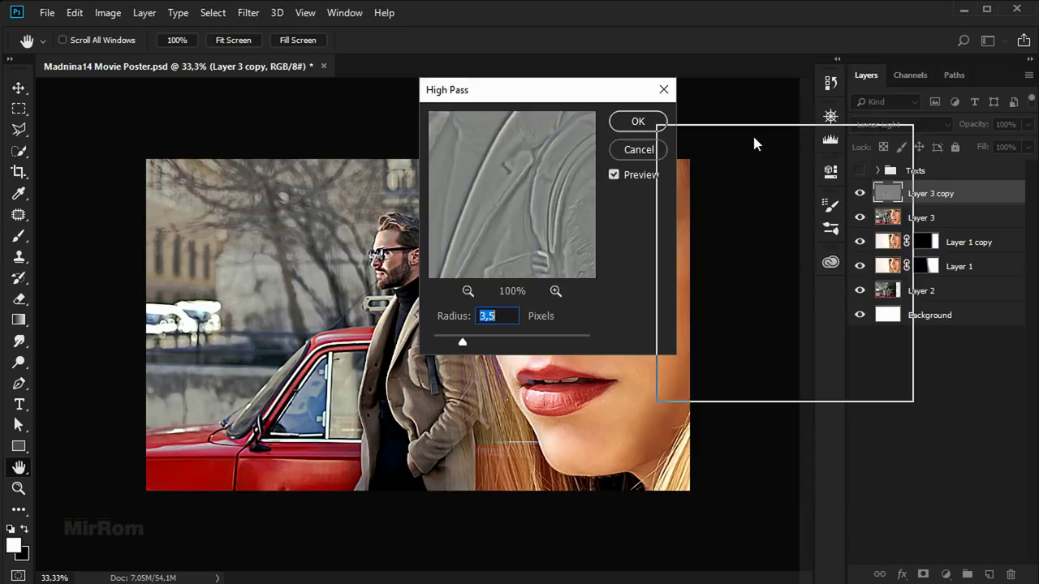
{"action": "left_click_drag", "start_coordinate": [702, 389], "coordinate": [701, 390]}
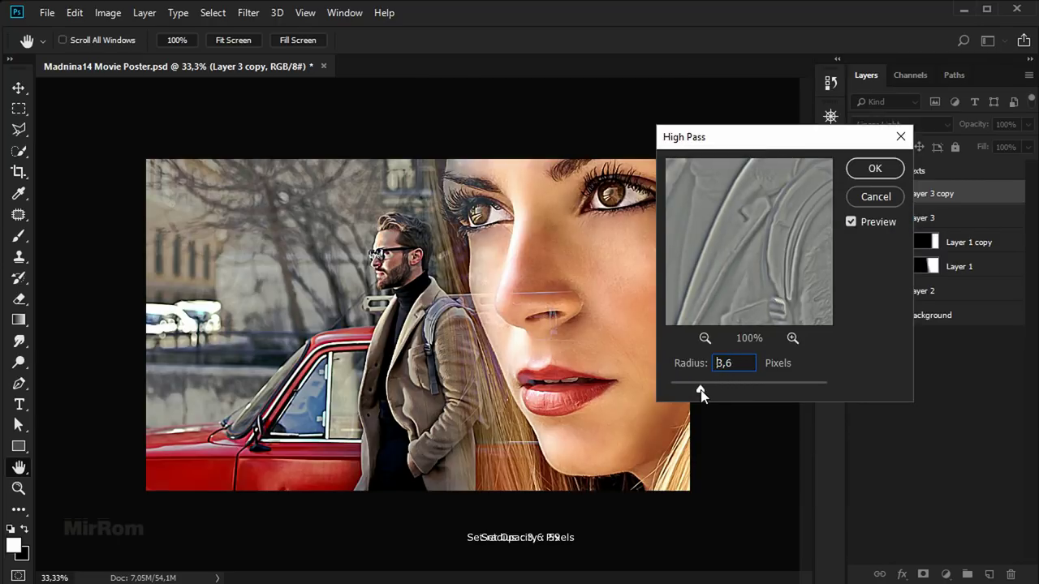
{"action": "mouse_move", "coordinate": [795, 251]}
{"action": "left_mouse_down"}
{"action": "mouse_move", "coordinate": [793, 301]}
{"action": "mouse_move", "coordinate": [828, 324]}
{"action": "left_mouse_up"}
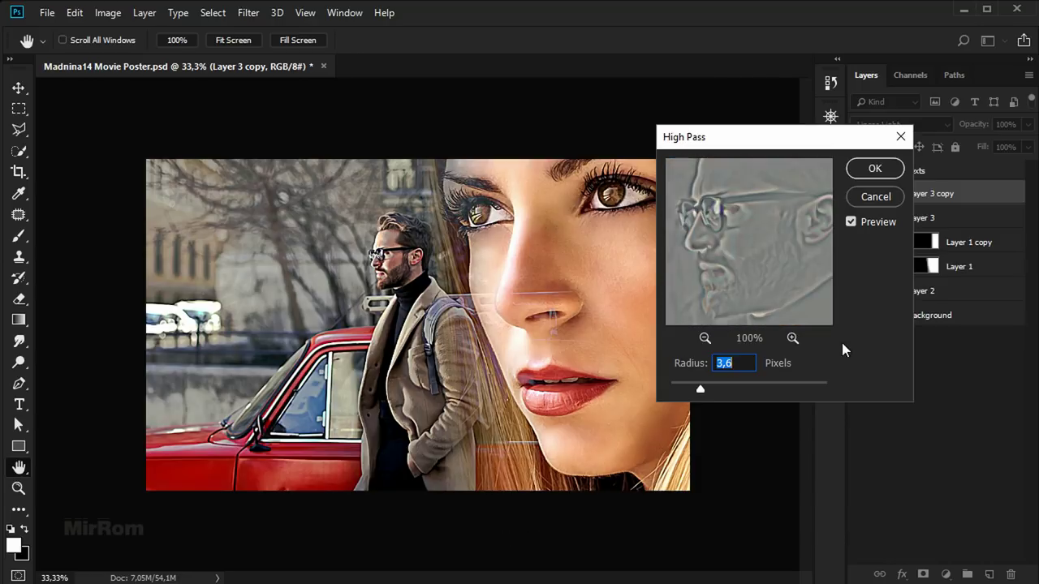
{"action": "left_click", "coordinate": [676, 274]}
{"action": "left_click_drag", "start_coordinate": [675, 274], "coordinate": [820, 220]}
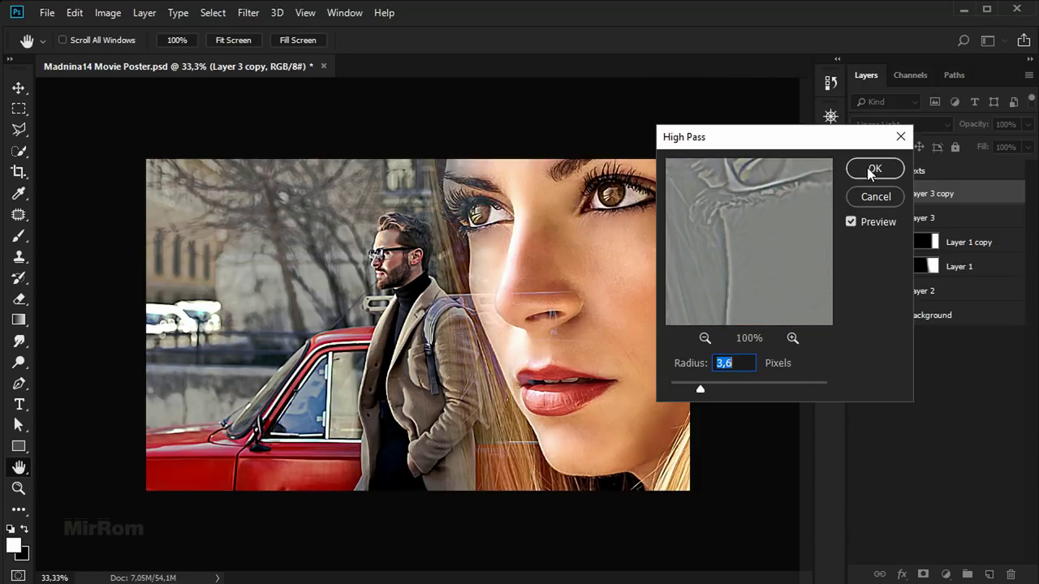
{"action": "left_click", "coordinate": [869, 170]}
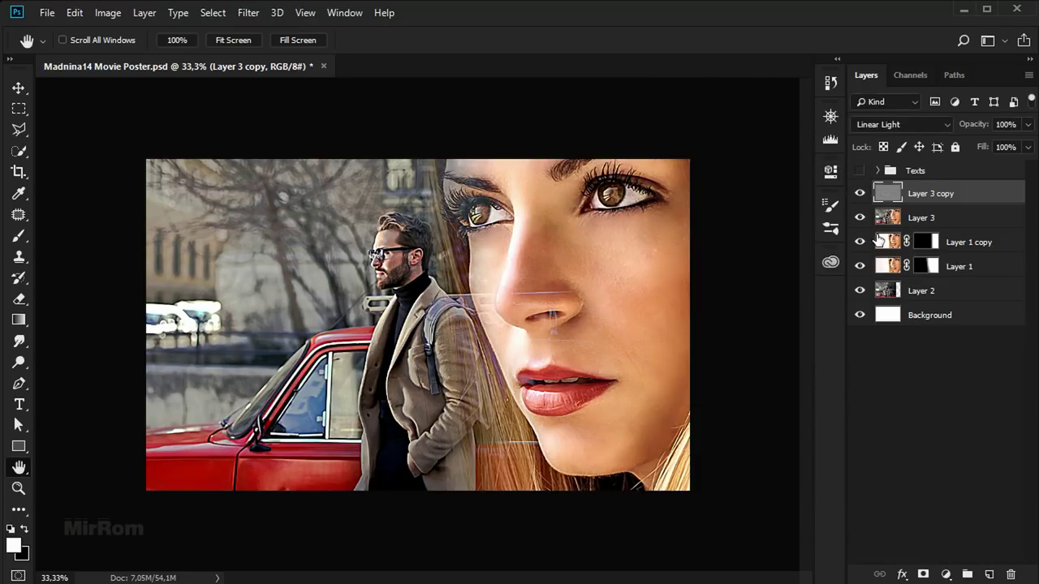
Stamp all visible layers into new Layer 4 and preview it in the Filter Gallery.
{"action": "key", "text": "shift+ctrl+alt+e"}
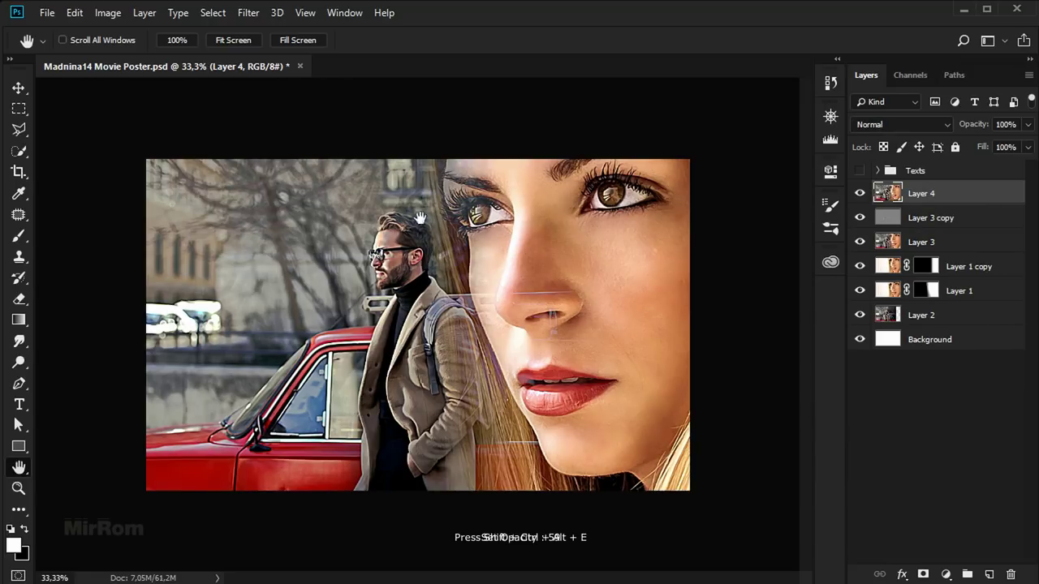
{"action": "key", "text": "v"}
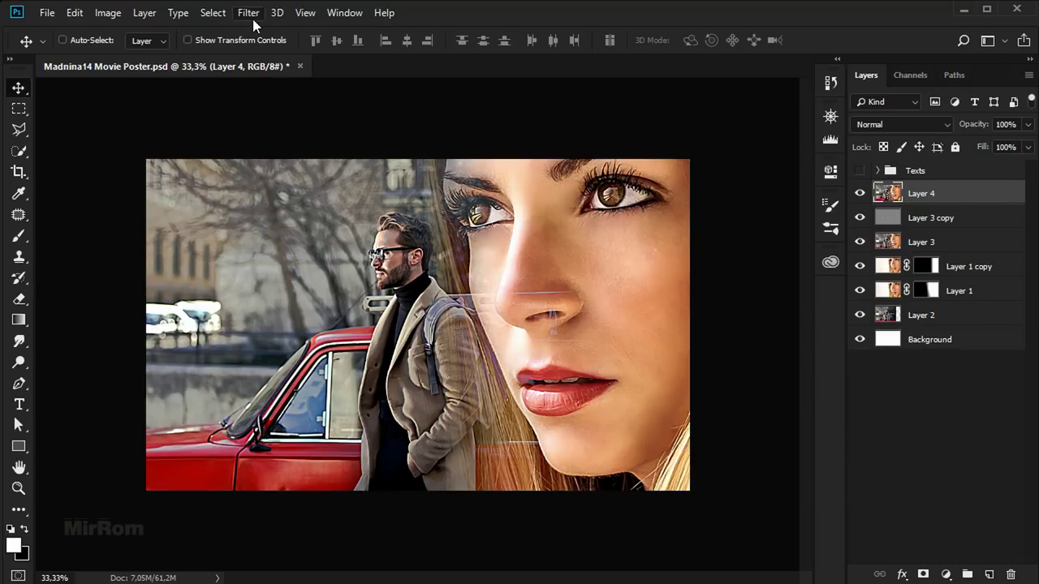
{"action": "left_click", "coordinate": [250, 14]}
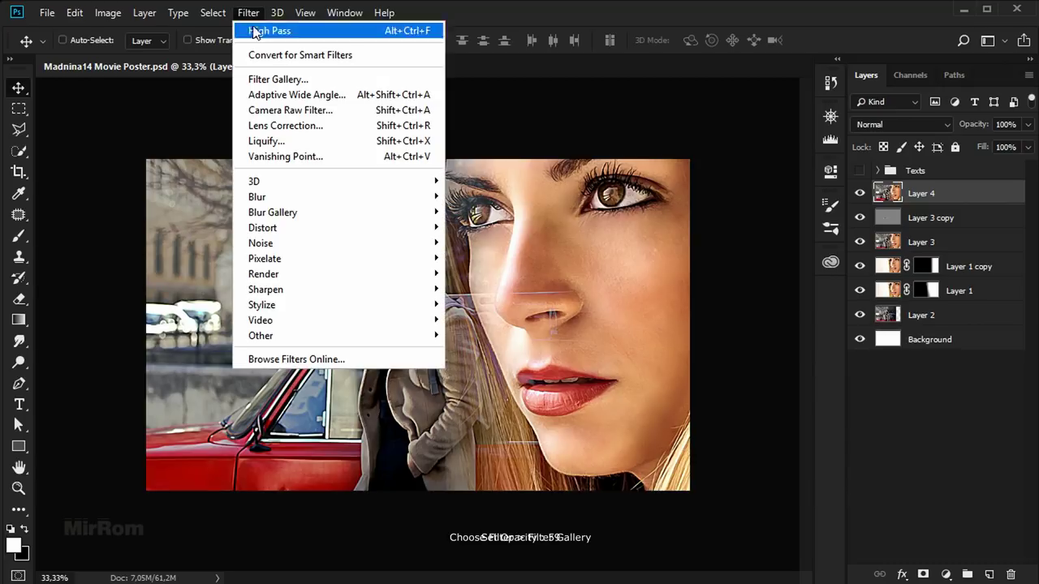
{"action": "left_click", "coordinate": [346, 81]}
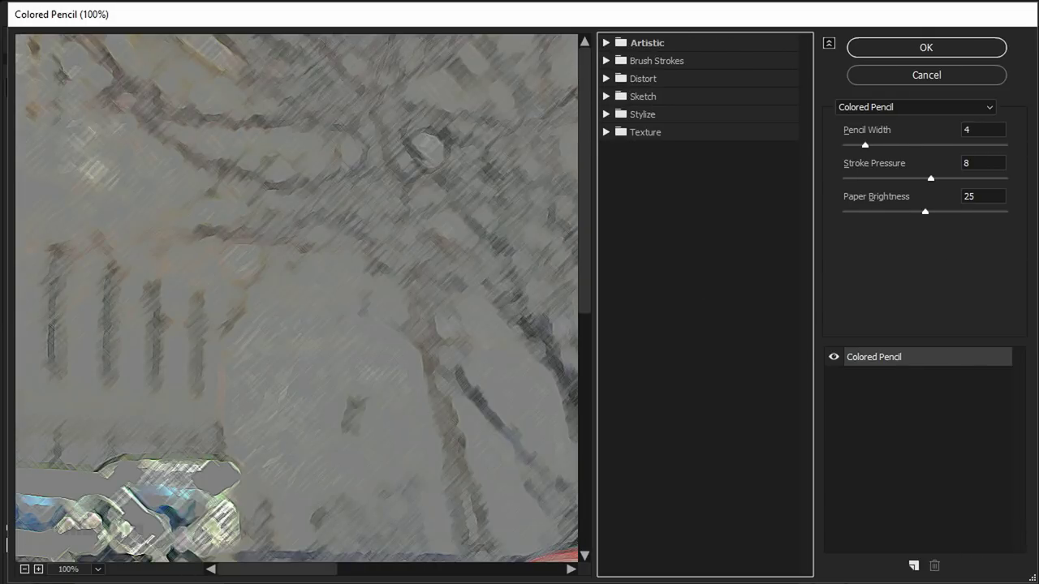
{"action": "left_click", "coordinate": [24, 569]}
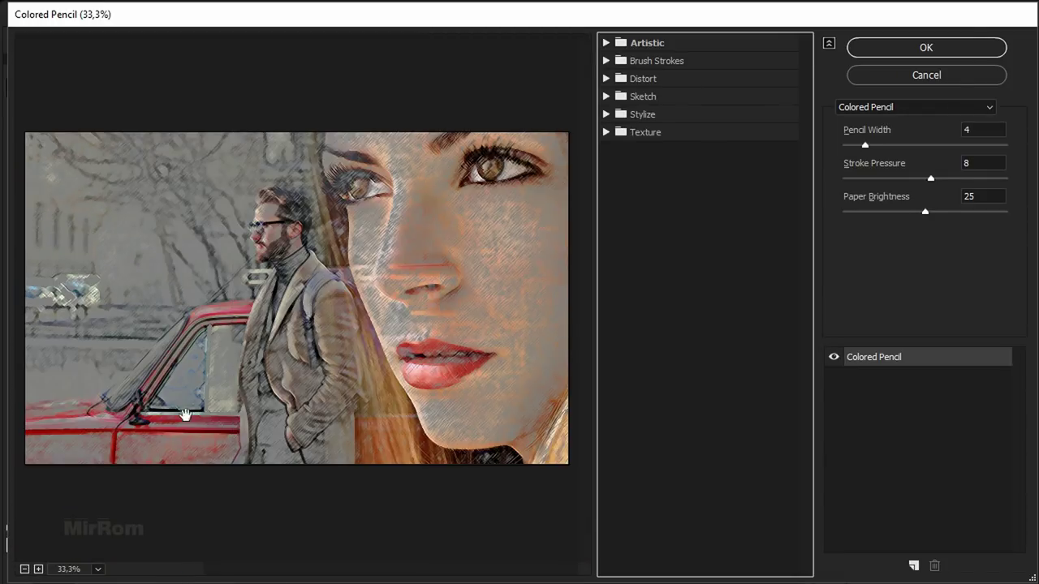
Apply Artistic > Cutout with 8 levels, Edge Simplicity 0 and Edge Fidelity 1.
{"action": "left_click", "coordinate": [653, 43]}
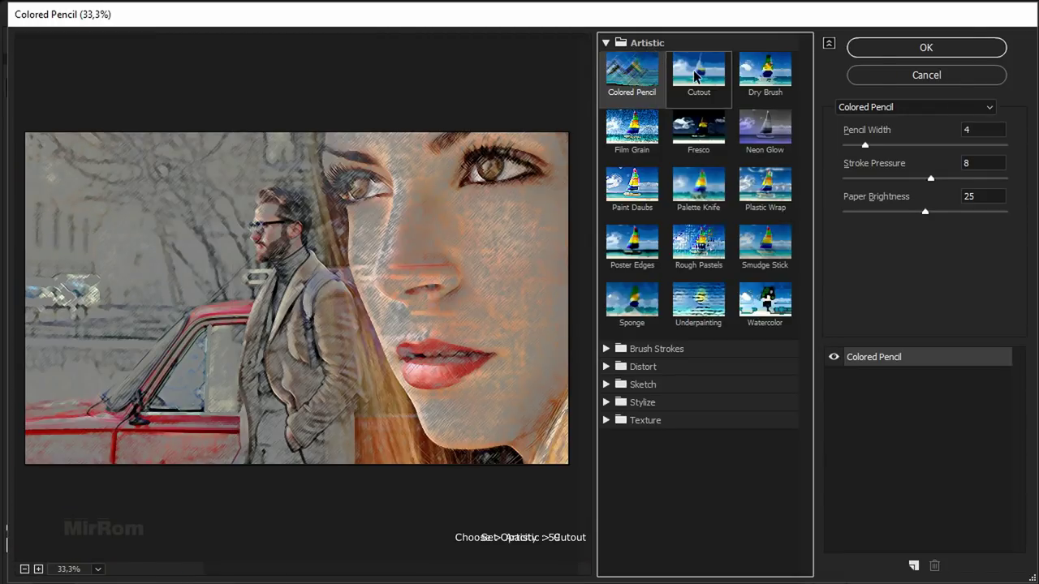
{"action": "left_click", "coordinate": [693, 71]}
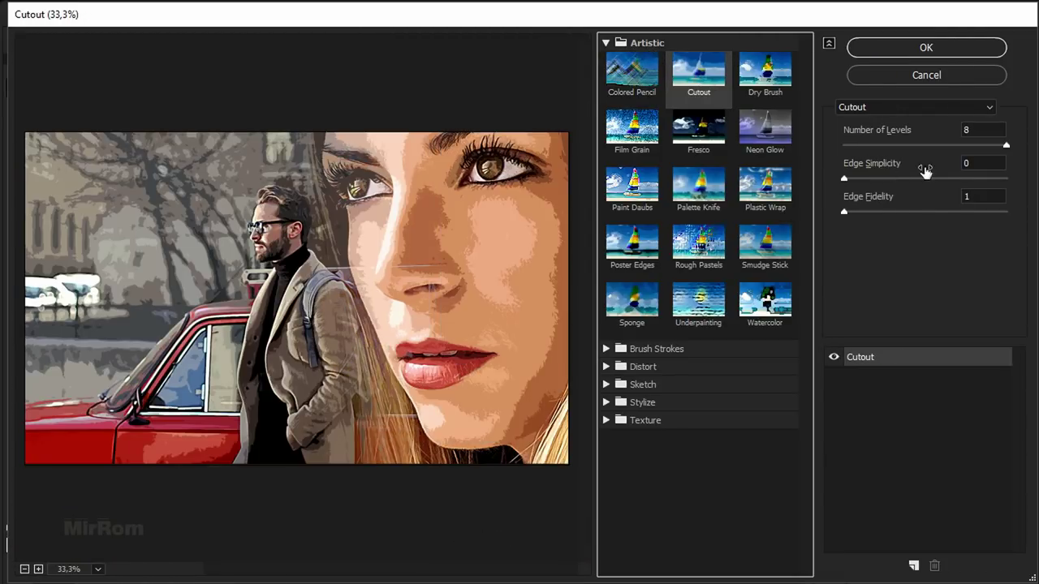
{"action": "left_click", "coordinate": [1007, 145]}
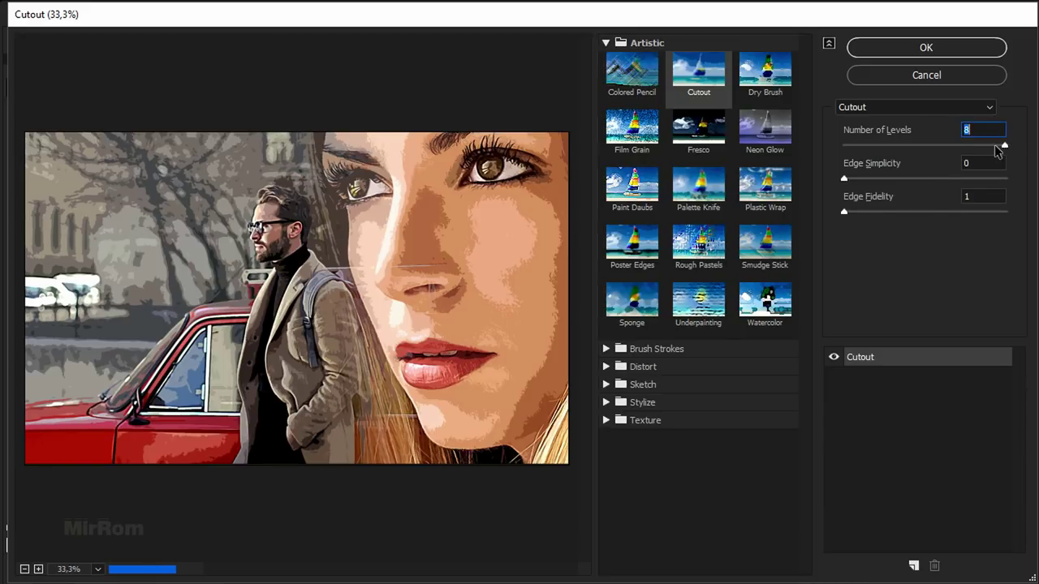
{"action": "left_click", "coordinate": [847, 179]}
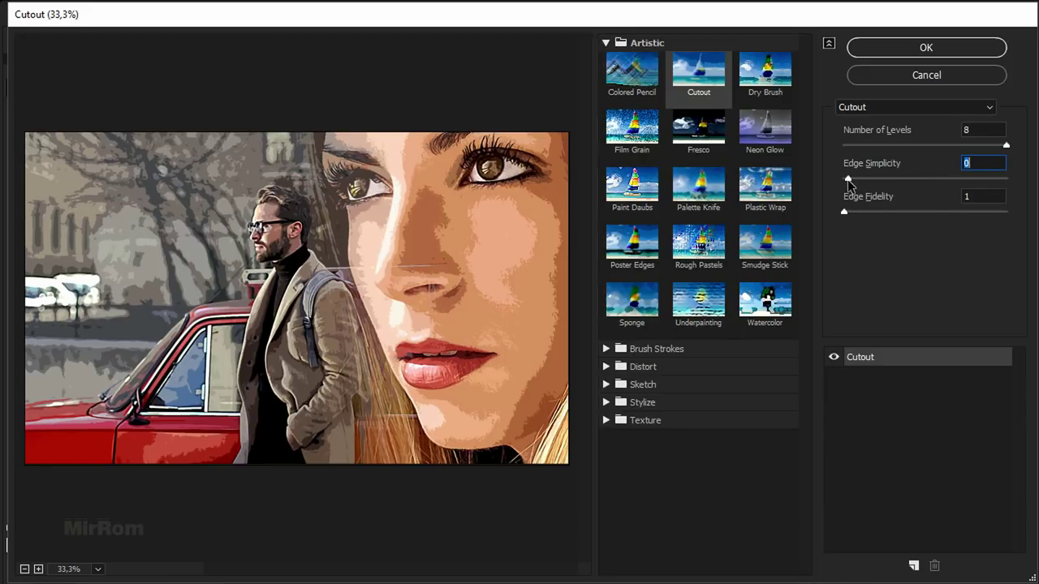
{"action": "left_click", "coordinate": [845, 213]}
{"action": "left_click", "coordinate": [899, 49]}
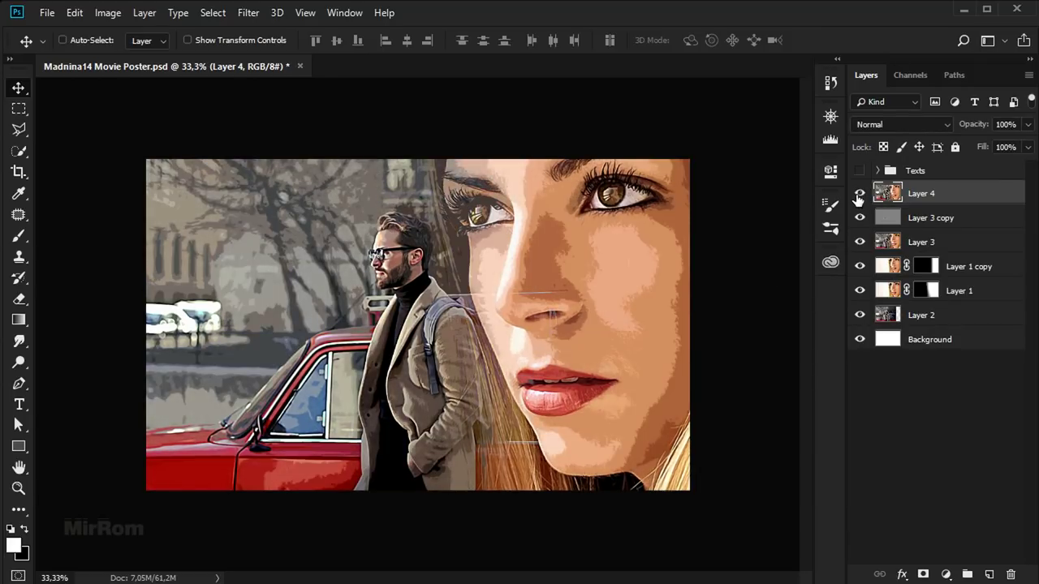
Set Layer 4's blend mode to Screen and compare the result.
{"action": "left_click", "coordinate": [945, 126]}
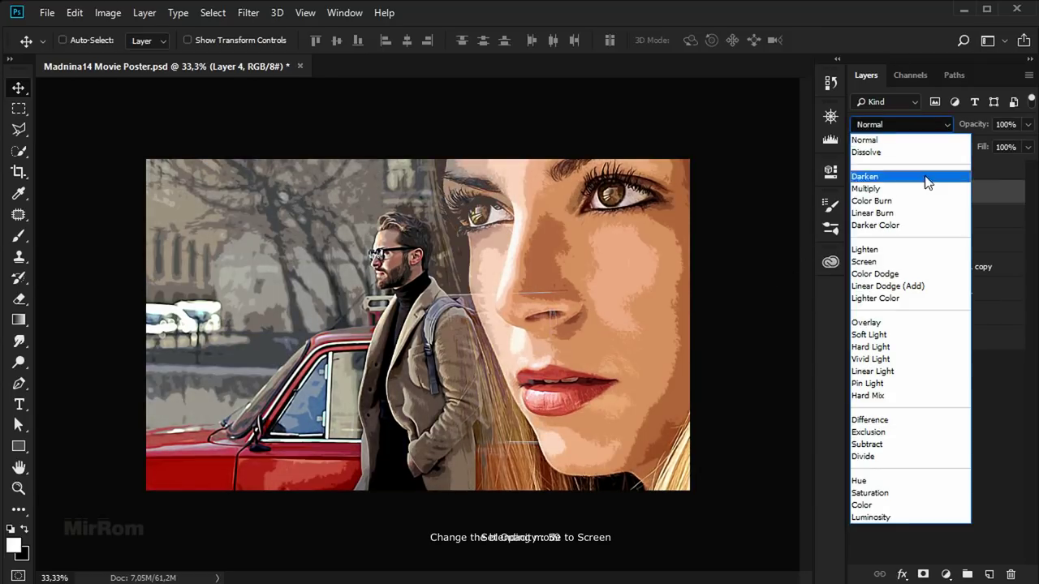
{"action": "left_click", "coordinate": [925, 261]}
{"action": "left_click", "coordinate": [860, 193]}
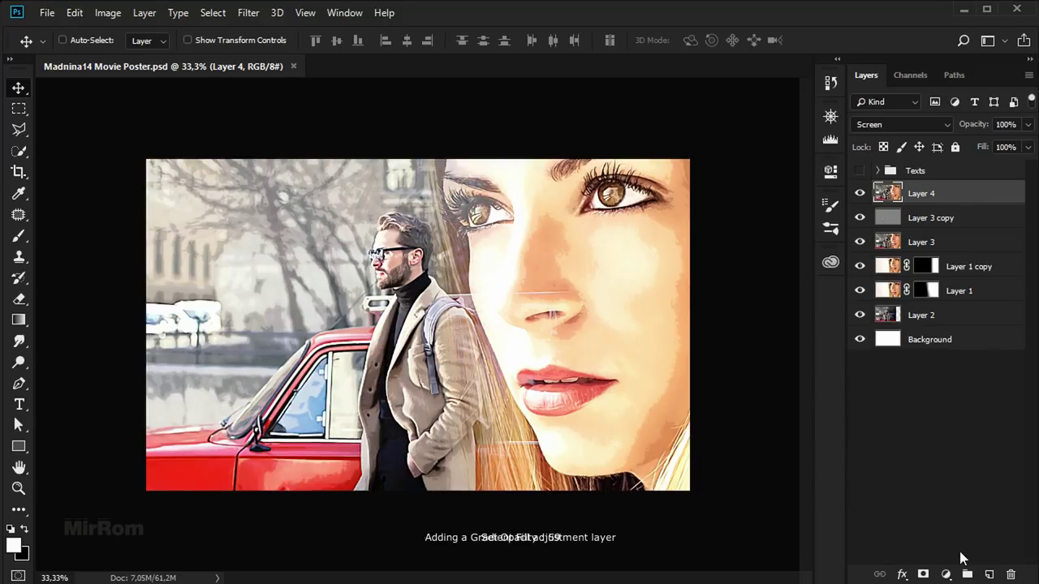
Add a Gradient Fill layer and set its left colour stop to white.
{"action": "left_click", "coordinate": [948, 573]}
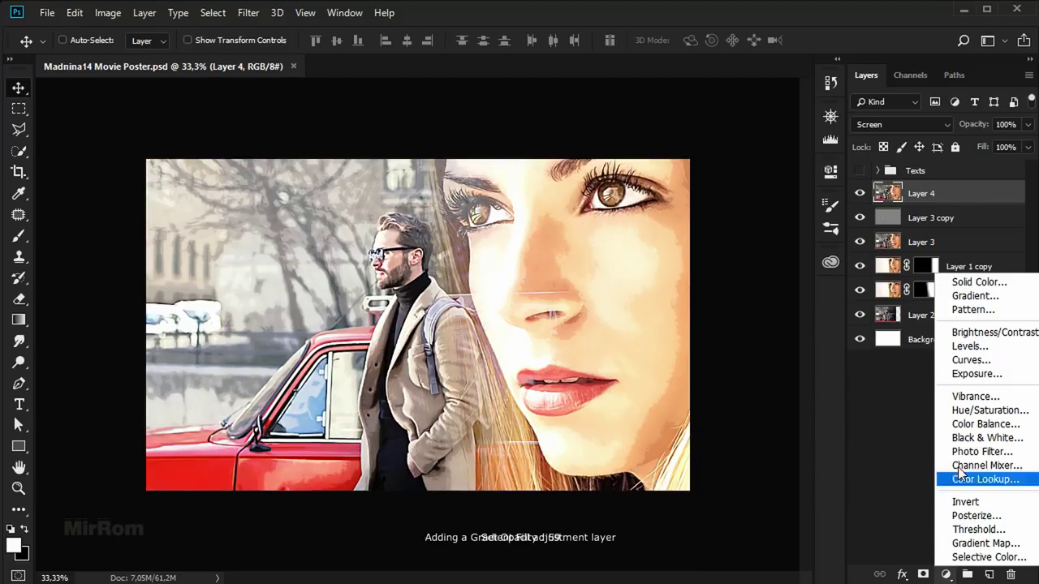
{"action": "left_click", "coordinate": [1012, 300]}
{"action": "left_click", "coordinate": [735, 177]}
{"action": "left_click_drag", "start_coordinate": [692, 123], "coordinate": [598, 94]}
{"action": "left_click_drag", "start_coordinate": [710, 284], "coordinate": [600, 284]}
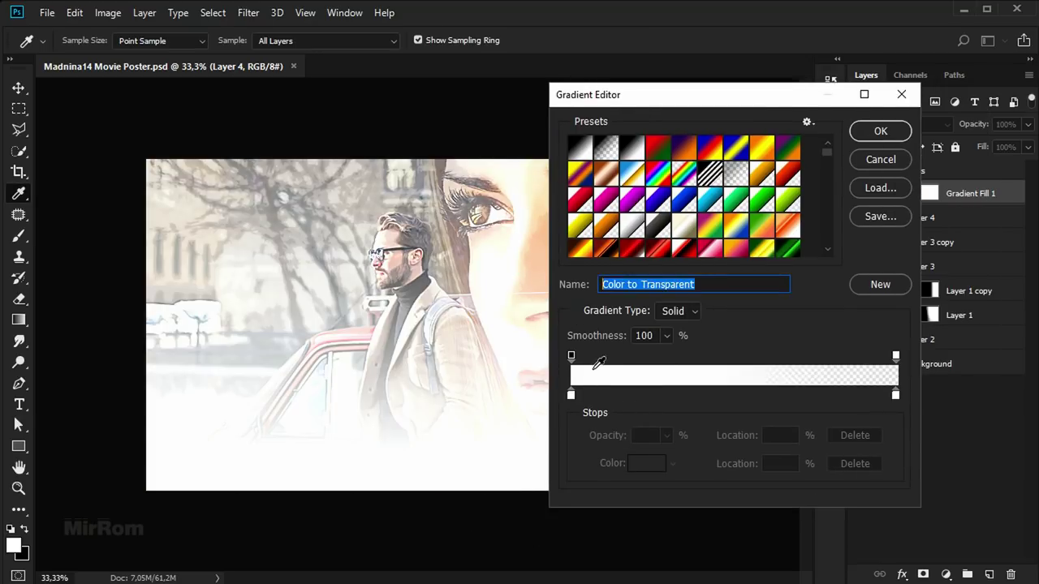
{"action": "left_click", "coordinate": [571, 394]}
{"action": "left_click", "coordinate": [630, 463]}
{"action": "left_click", "coordinate": [864, 455]}
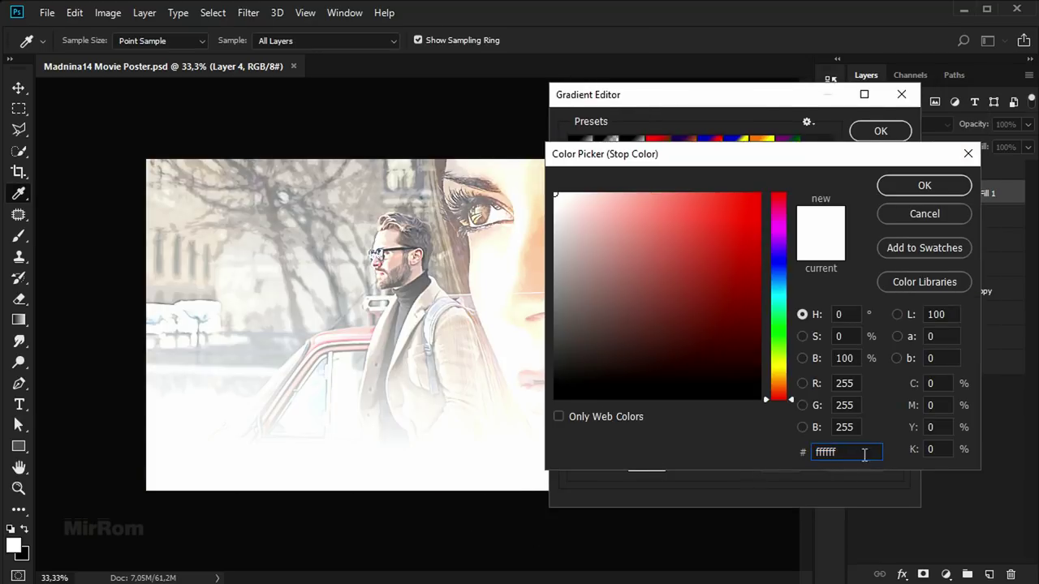
{"action": "left_click", "coordinate": [925, 186]}
Make the right colour stop white at zero opacity, giving a white-to-transparent gradient.
{"action": "left_click", "coordinate": [899, 398]}
{"action": "left_click", "coordinate": [640, 466]}
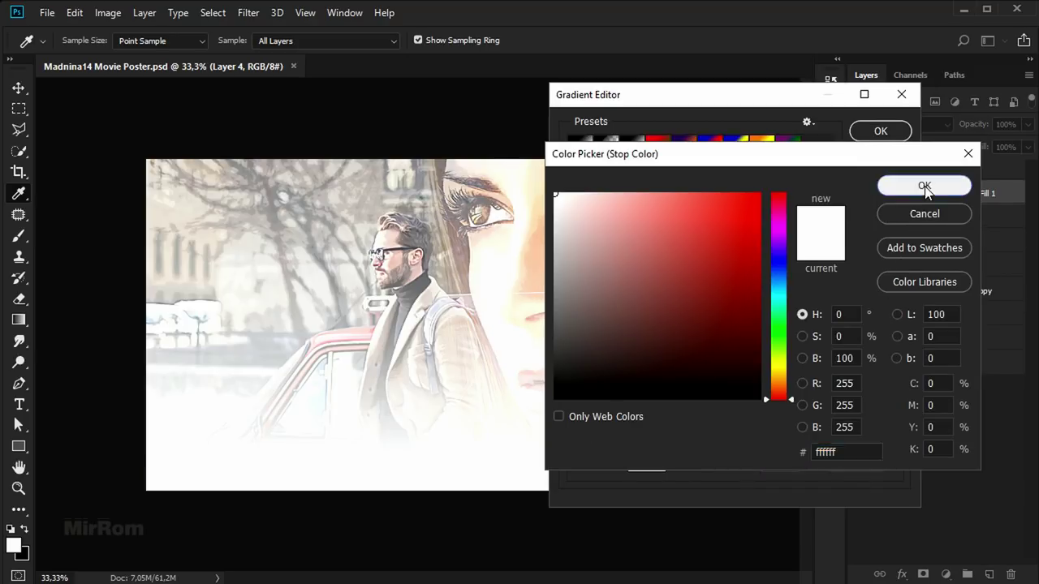
{"action": "left_click", "coordinate": [924, 185]}
{"action": "left_click", "coordinate": [895, 356]}
{"action": "left_click", "coordinate": [650, 435]}
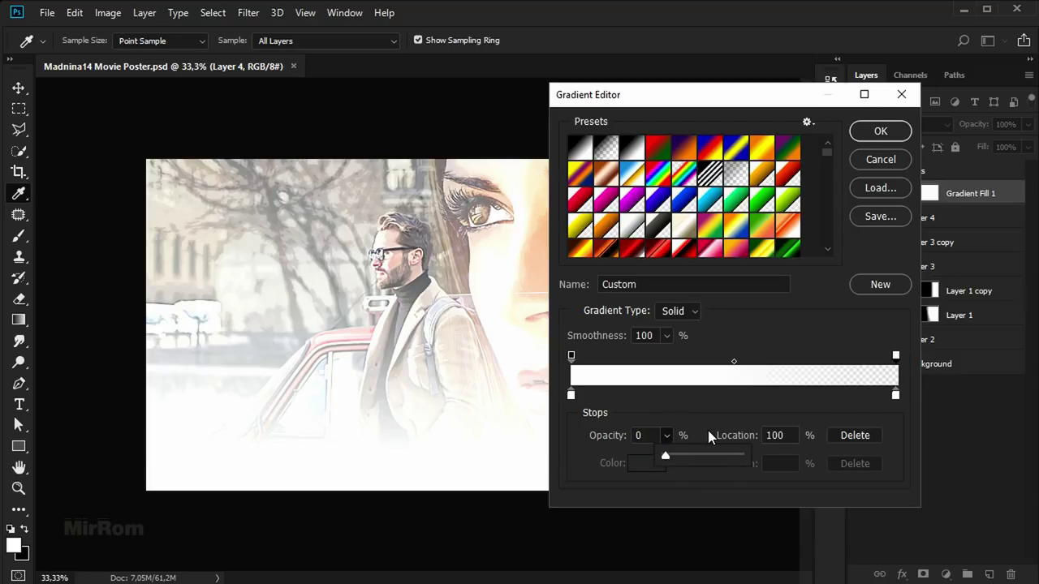
{"action": "left_click", "coordinate": [880, 133]}
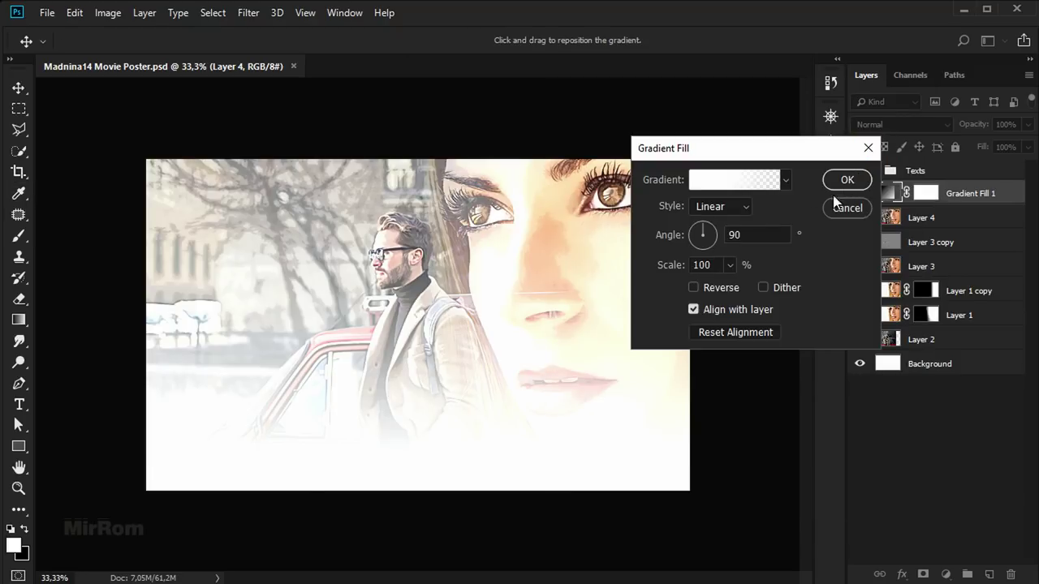
Make the gradient radial, centred at the upper-left corner, at 90° and 156% scale.
{"action": "left_click", "coordinate": [744, 209]}
{"action": "left_click", "coordinate": [737, 236]}
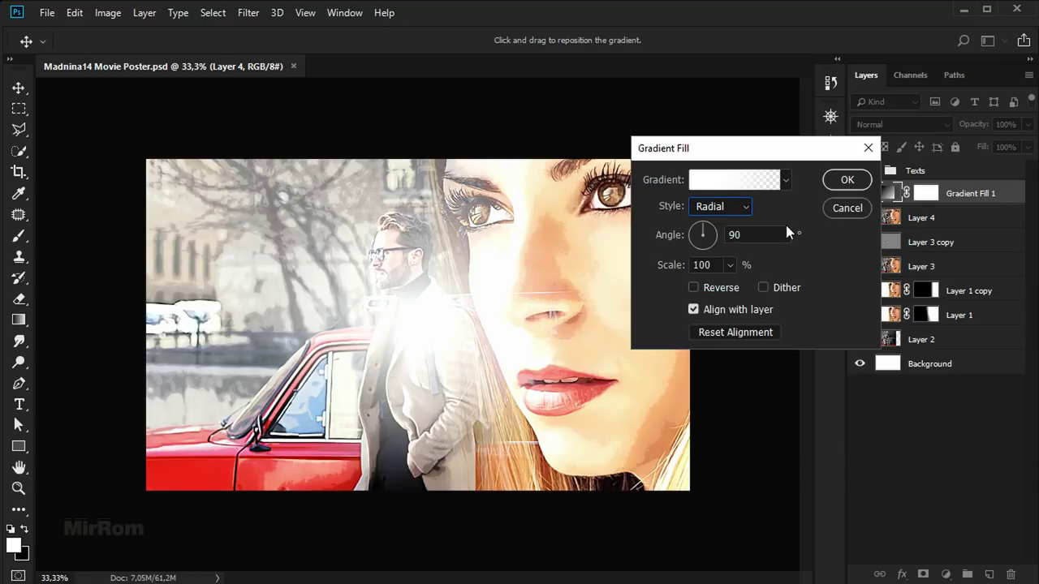
{"action": "left_click_drag", "start_coordinate": [445, 313], "coordinate": [214, 209]}
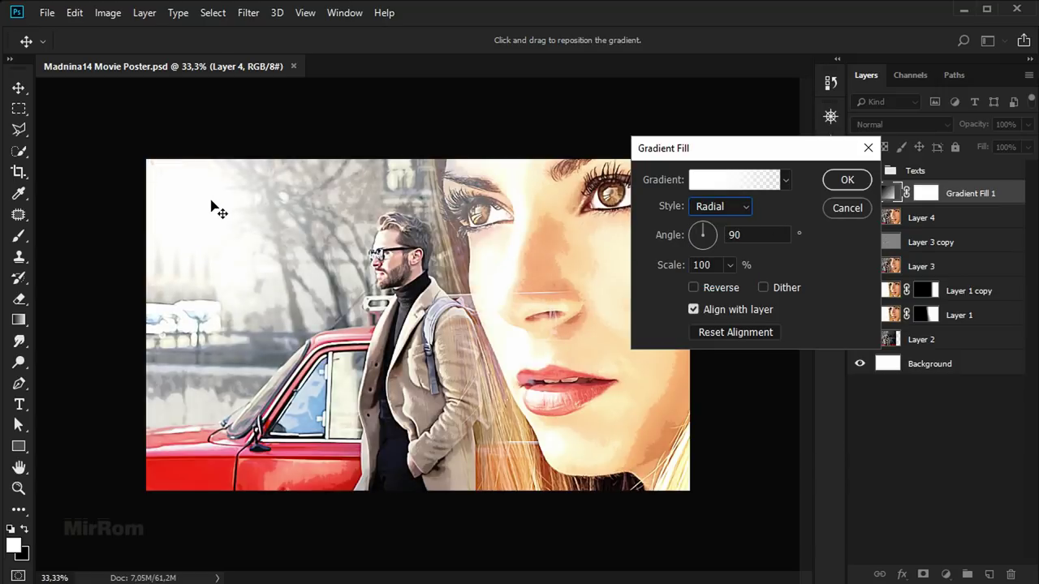
{"action": "left_click_drag", "start_coordinate": [662, 272], "coordinate": [703, 276]}
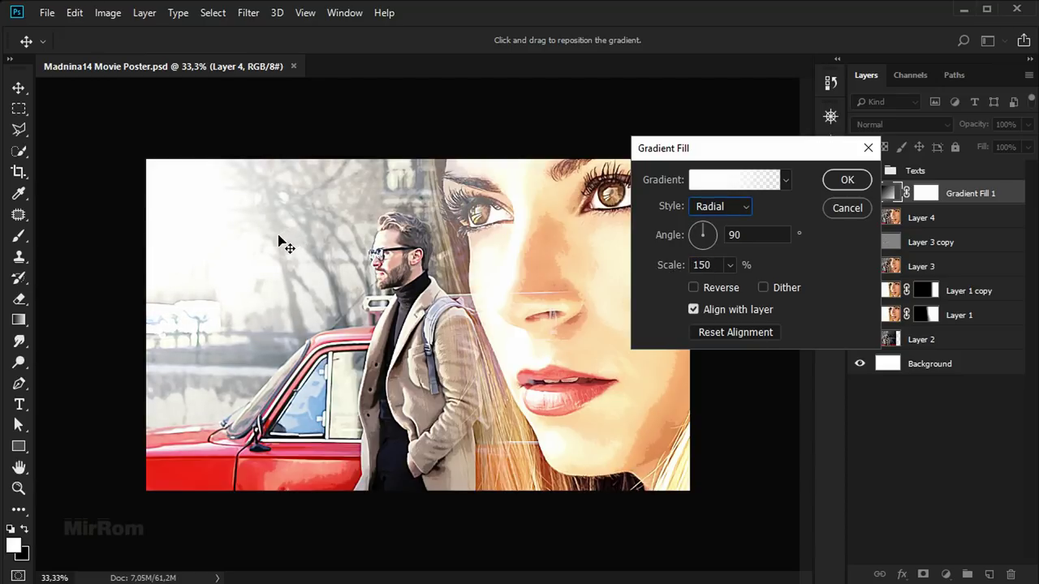
{"action": "left_click_drag", "start_coordinate": [262, 239], "coordinate": [250, 209]}
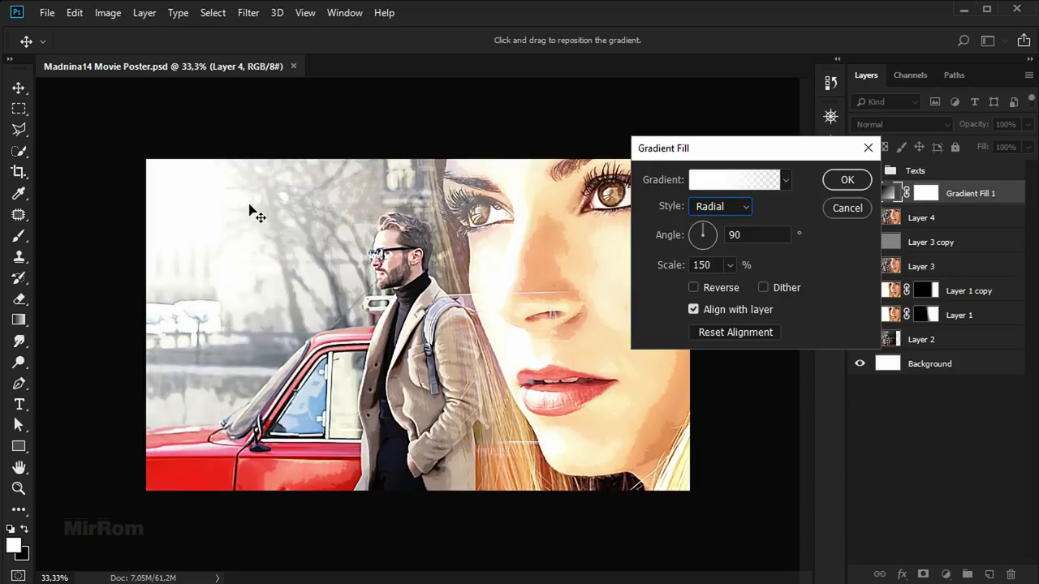
{"action": "left_click_drag", "start_coordinate": [659, 271], "coordinate": [664, 273]}
Accept the gradient fill and set Gradient Fill 1 to Soft Light blending.
{"action": "left_click", "coordinate": [846, 181]}
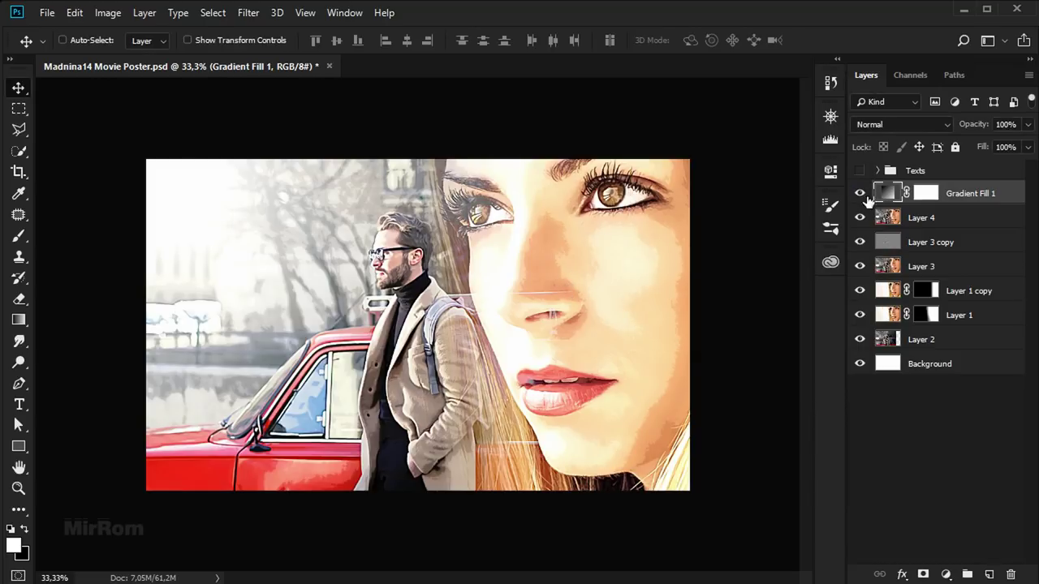
{"action": "left_click", "coordinate": [942, 126]}
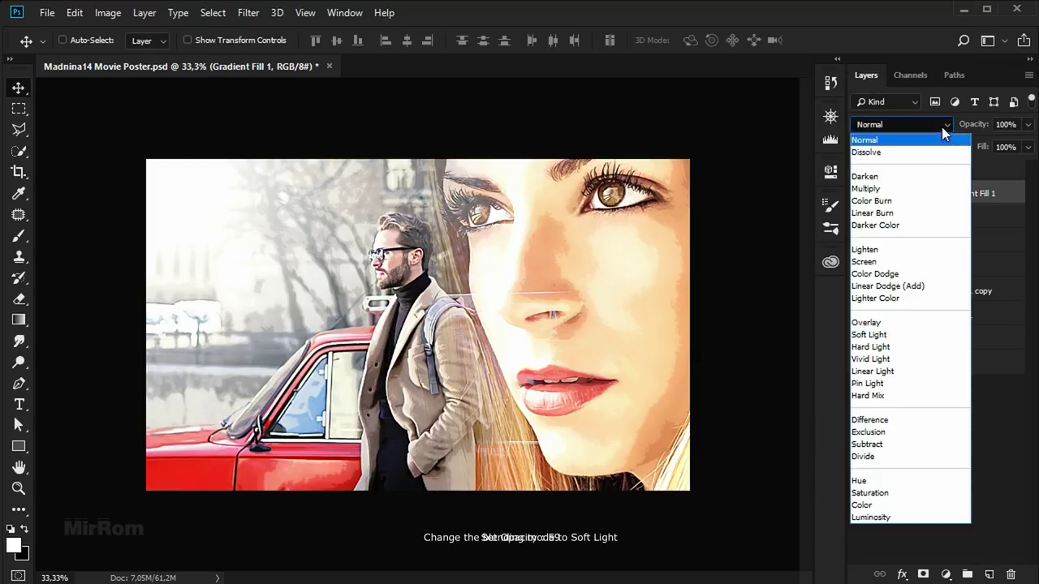
{"action": "left_click", "coordinate": [927, 334]}
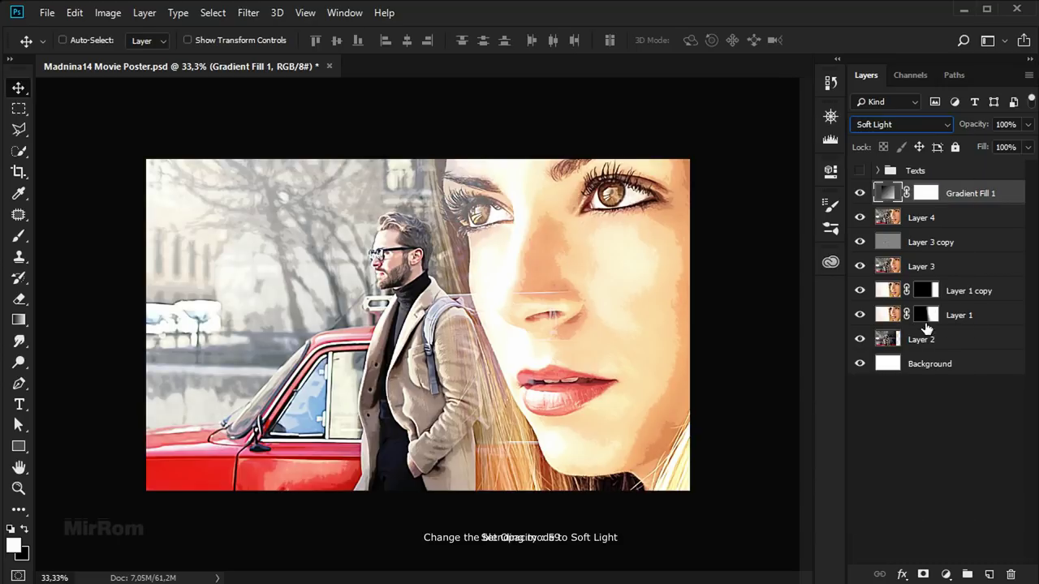
{"action": "left_click", "coordinate": [860, 193]}
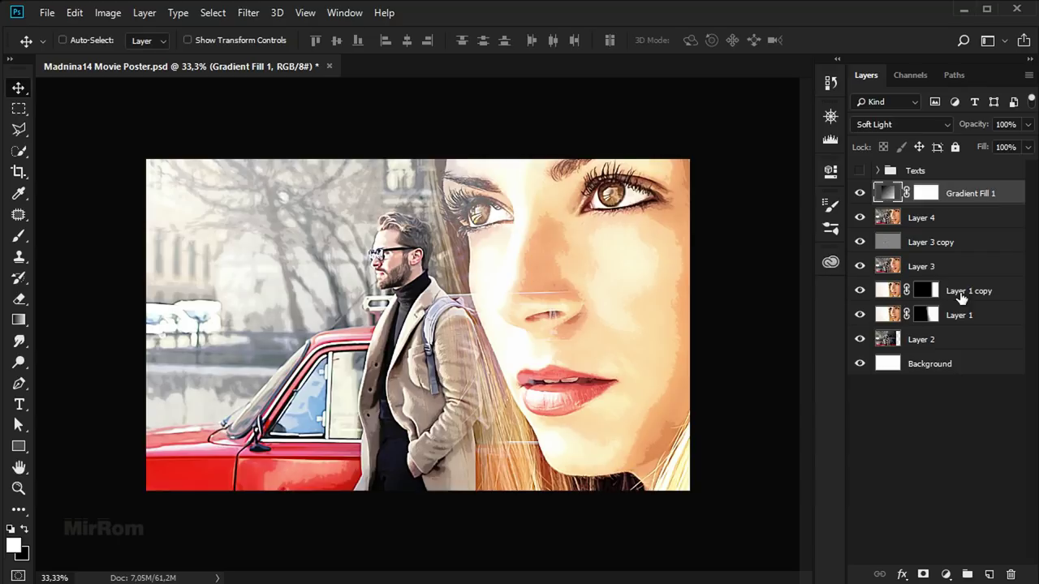
Add a Levels layer with input black 20, gamma 0.70 and output black 13.
{"action": "left_click", "coordinate": [945, 574]}
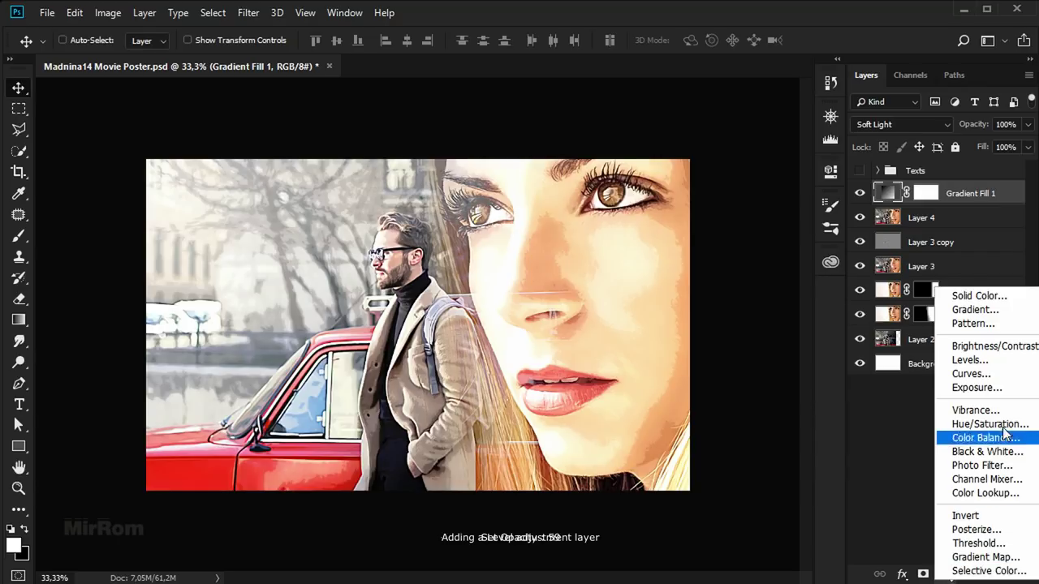
{"action": "left_click", "coordinate": [1009, 370]}
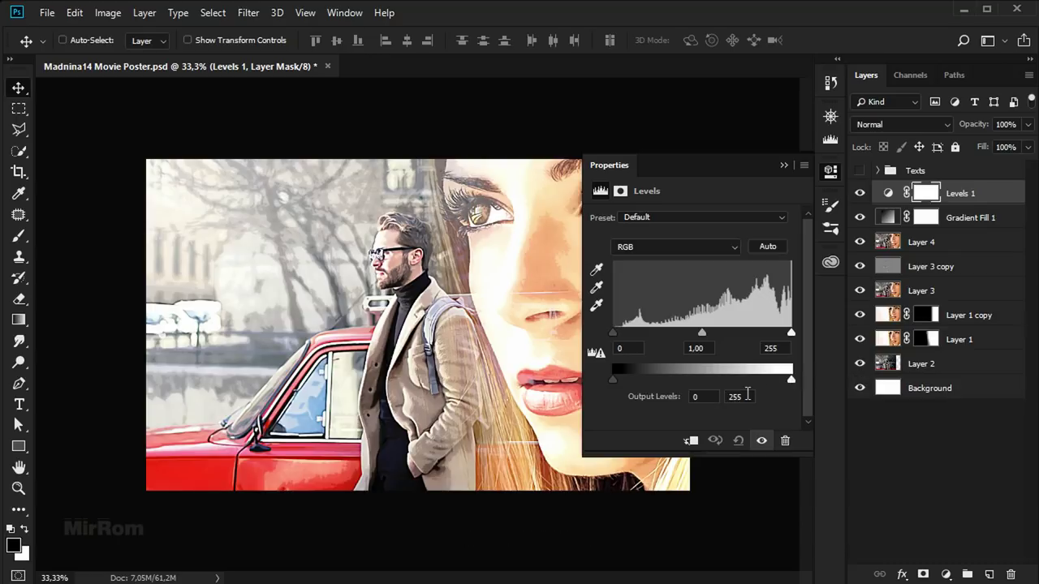
{"action": "left_click_drag", "start_coordinate": [615, 333], "coordinate": [627, 334]}
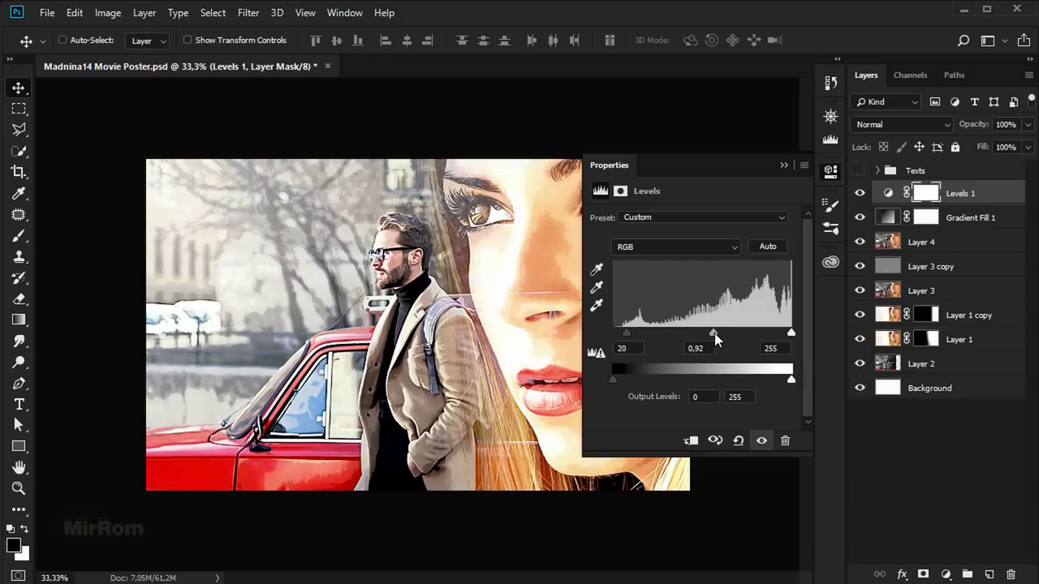
{"action": "left_click_drag", "start_coordinate": [715, 332], "coordinate": [721, 333]}
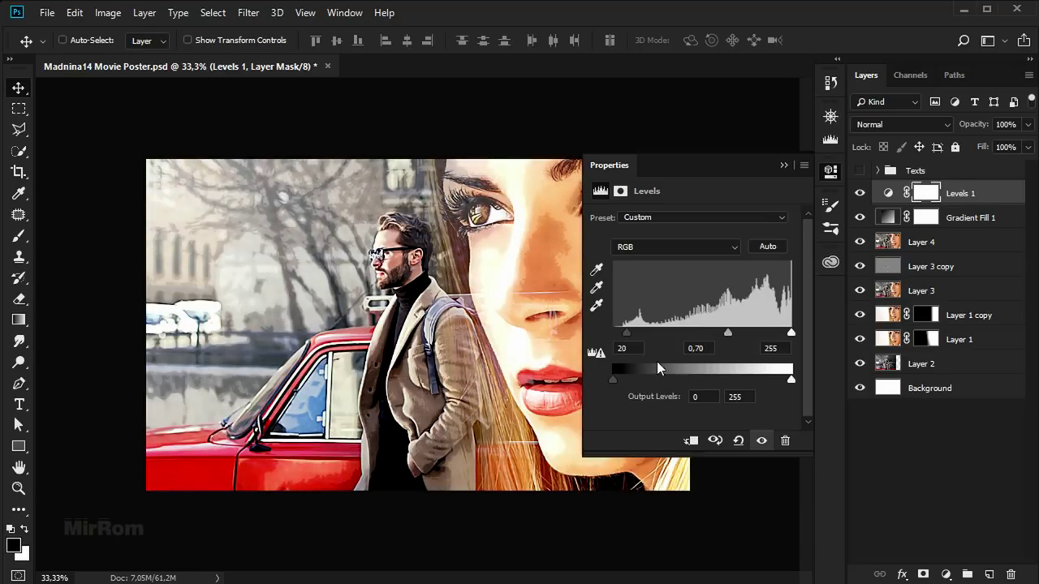
{"action": "left_click_drag", "start_coordinate": [616, 381], "coordinate": [621, 381]}
{"action": "double_click", "coordinate": [761, 441]}
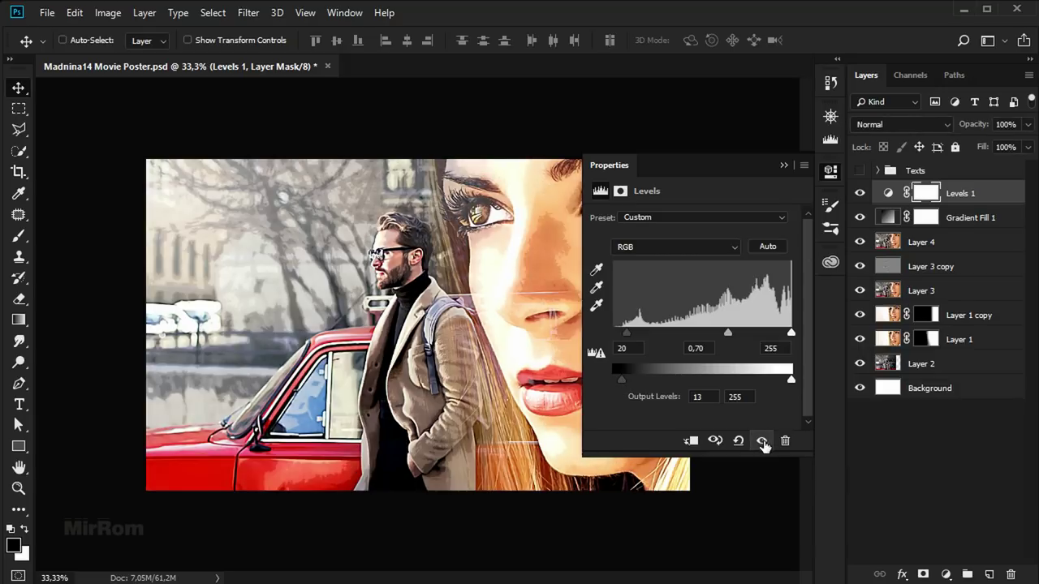
{"action": "left_click", "coordinate": [784, 166]}
{"action": "left_click", "coordinate": [860, 193]}
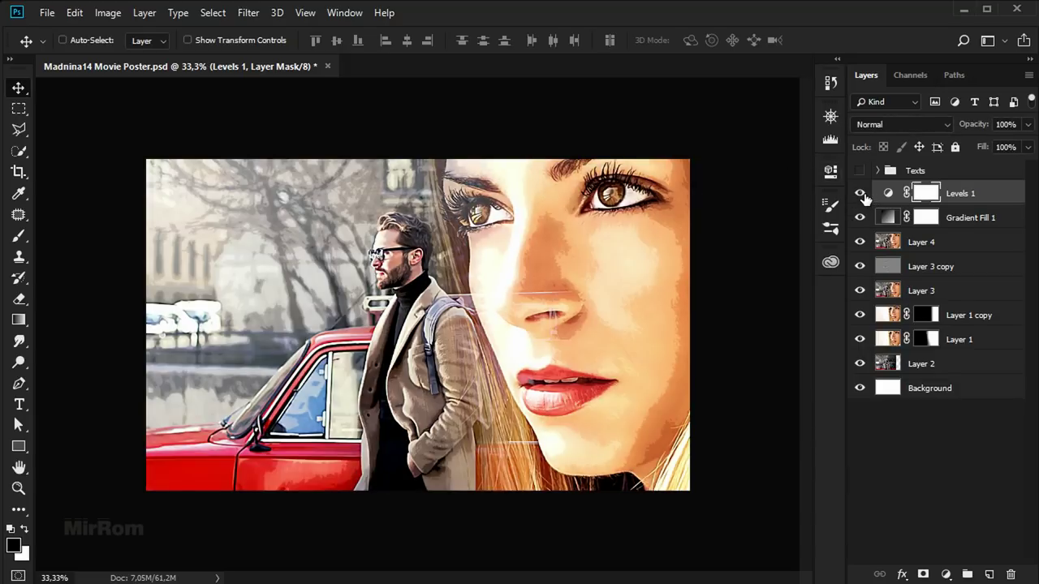
Add a Curves layer that bows the midtones down and moves the black point in.
{"action": "left_click", "coordinate": [940, 575]}
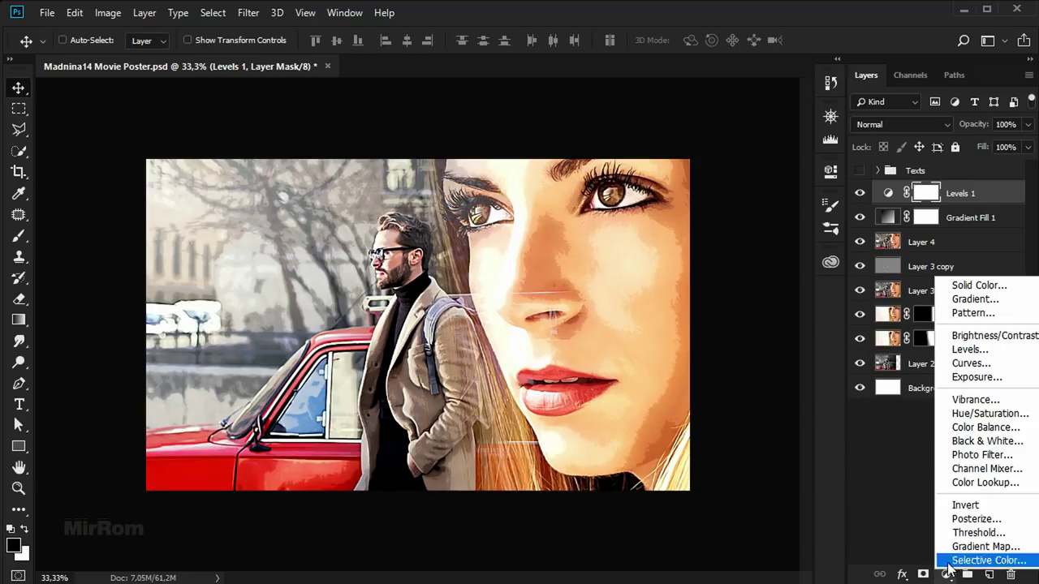
{"action": "left_click", "coordinate": [994, 213]}
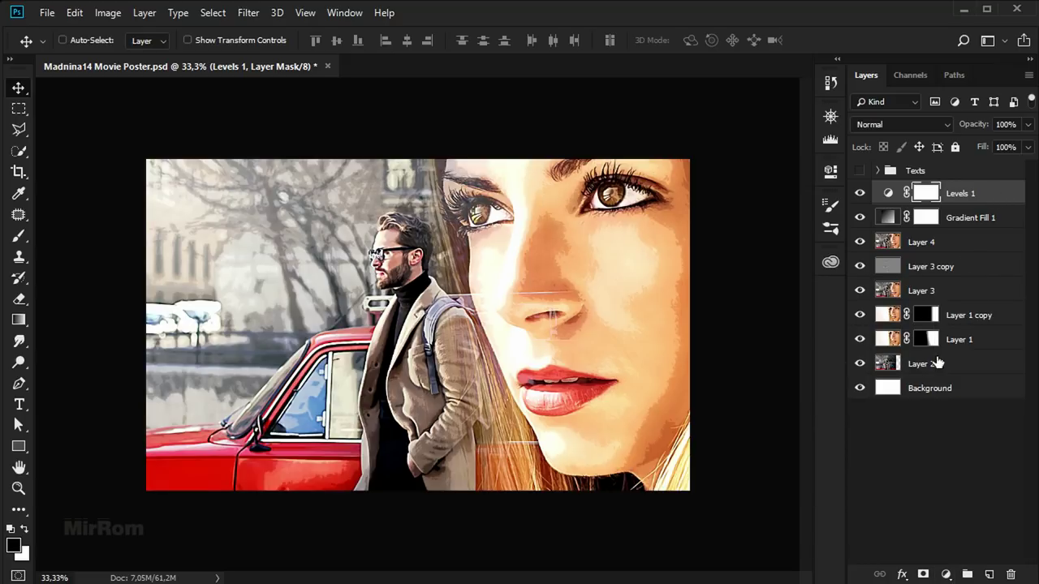
{"action": "left_click", "coordinate": [945, 574]}
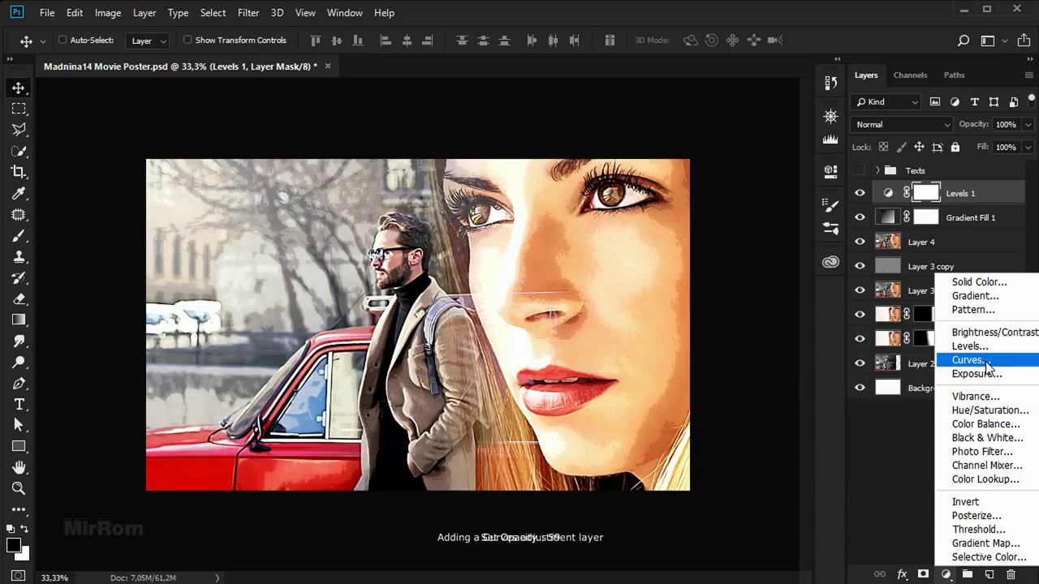
{"action": "left_click", "coordinate": [986, 362]}
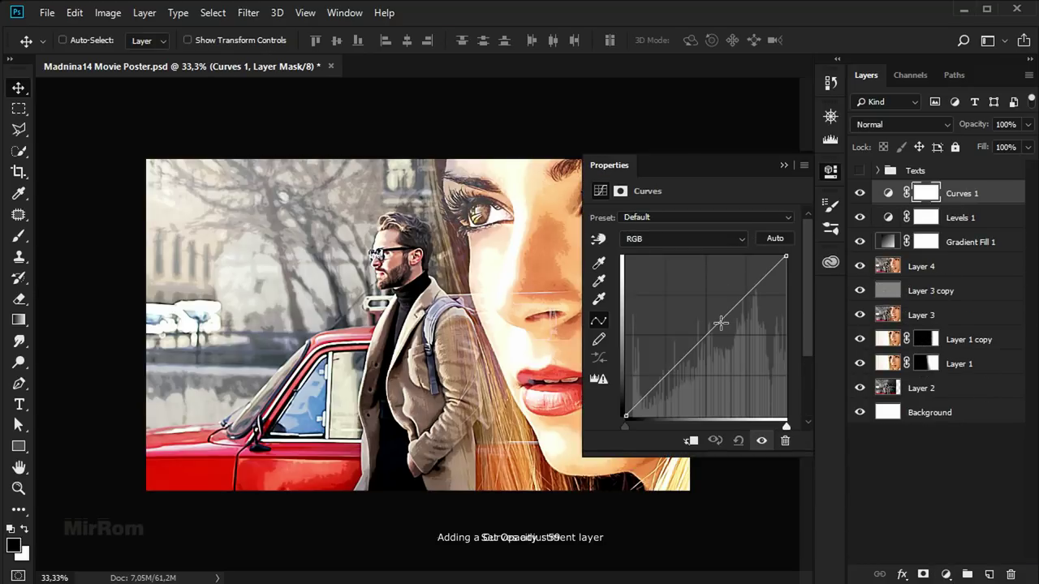
{"action": "left_click_drag", "start_coordinate": [720, 323], "coordinate": [718, 342]}
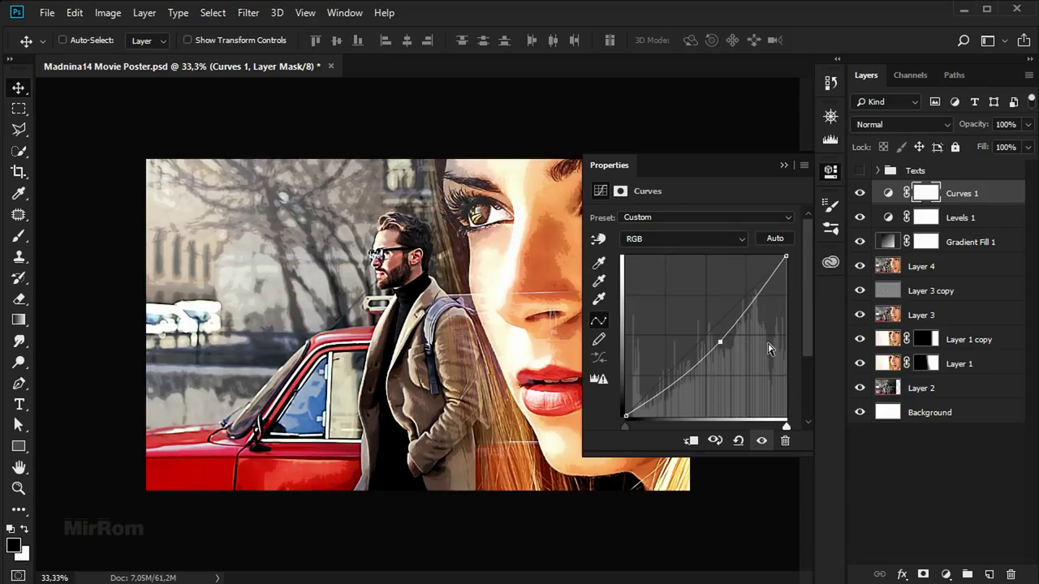
{"action": "left_click_drag", "start_coordinate": [786, 256], "coordinate": [781, 257]}
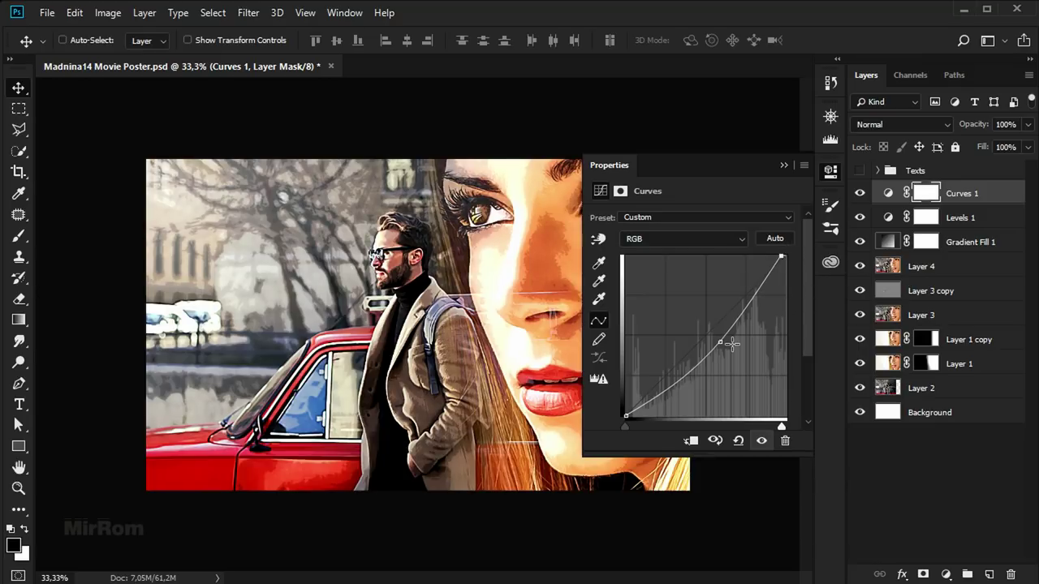
{"action": "left_click_drag", "start_coordinate": [804, 324], "coordinate": [805, 334]}
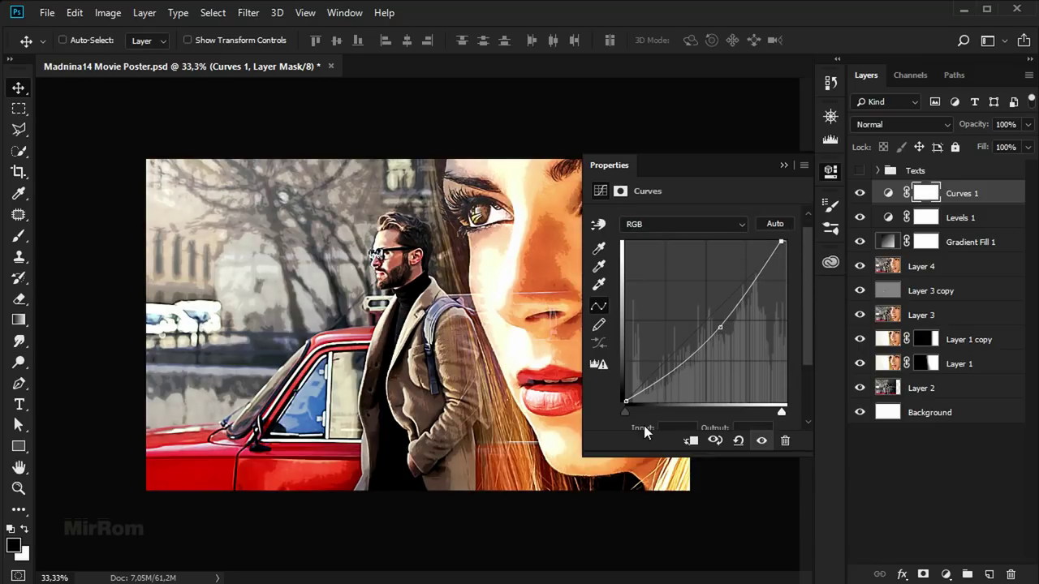
{"action": "left_click_drag", "start_coordinate": [625, 410], "coordinate": [636, 409]}
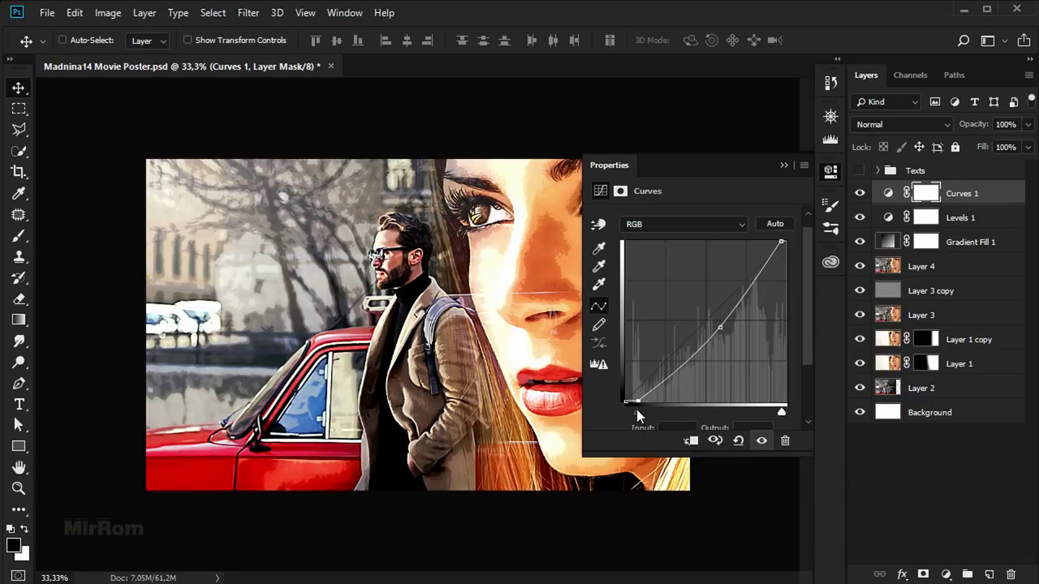
{"action": "left_click", "coordinate": [761, 440]}
{"action": "left_click", "coordinate": [761, 440]}
{"action": "left_click", "coordinate": [783, 166]}
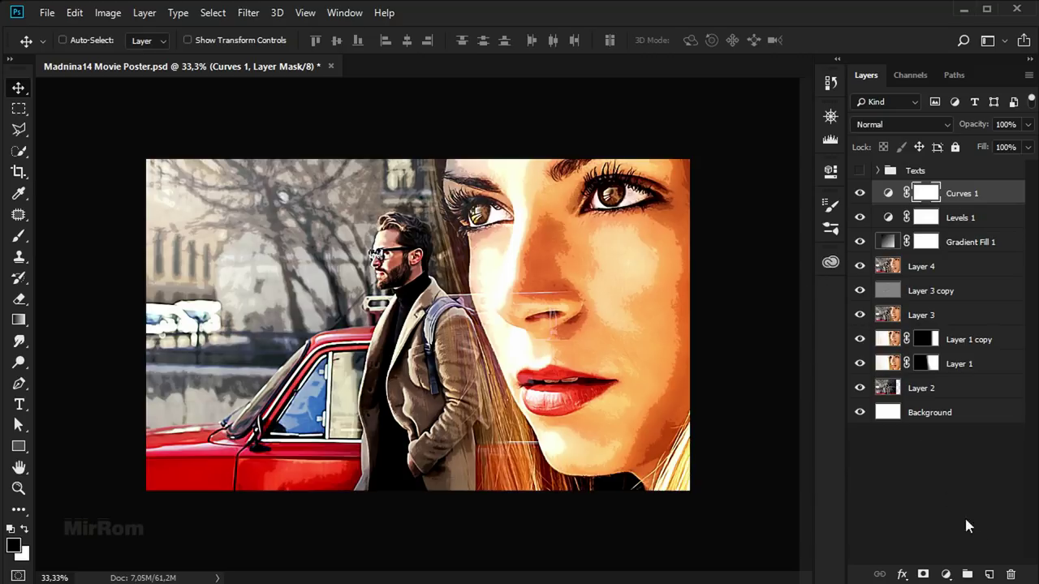
Add a Color Balance layer with midtones Red +17, Magenta -23 and Yellow -10.
{"action": "left_click", "coordinate": [946, 575]}
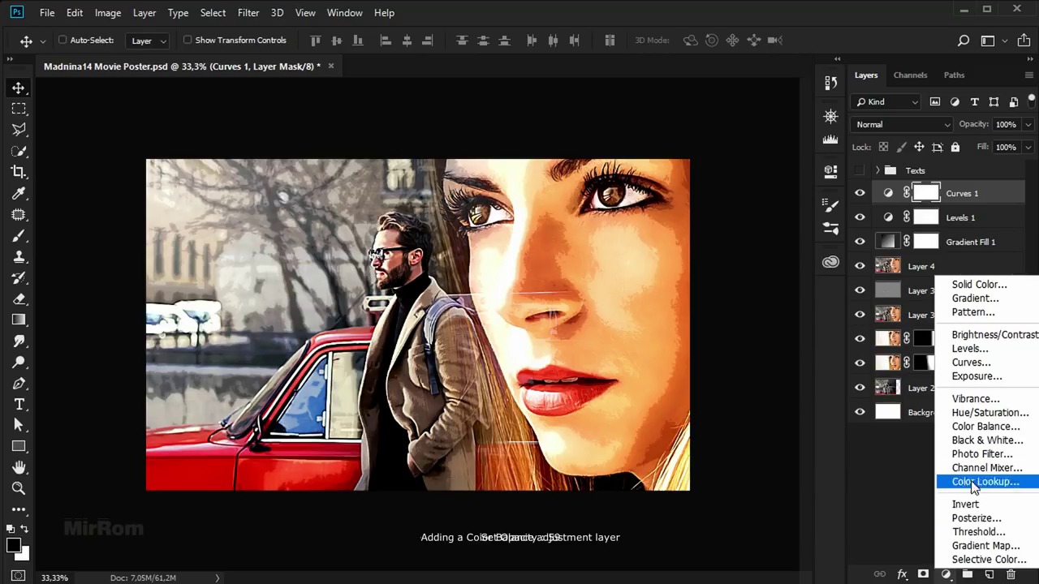
{"action": "left_click", "coordinate": [992, 430]}
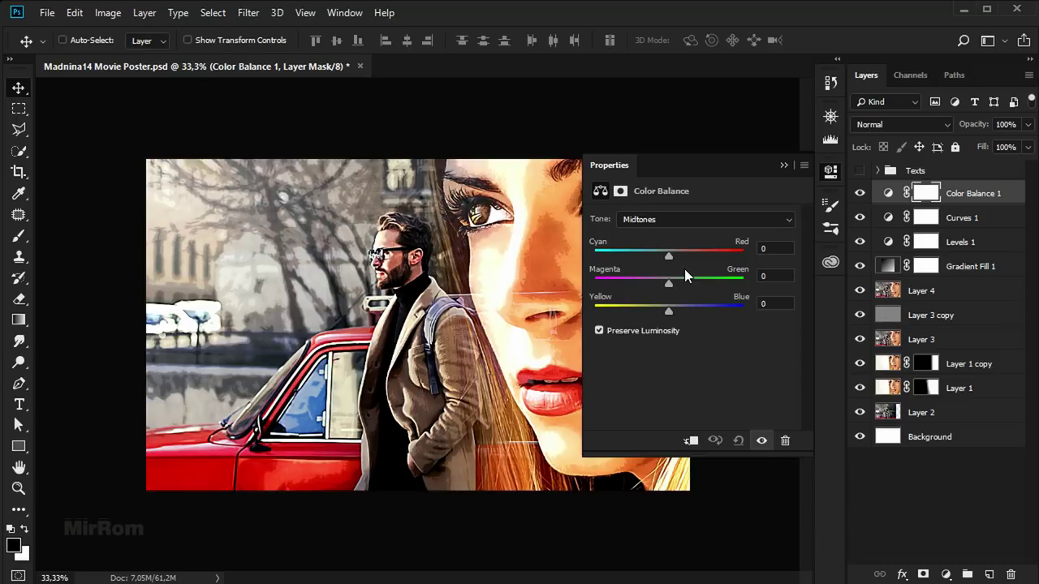
{"action": "mouse_move", "coordinate": [668, 256]}
{"action": "left_mouse_down"}
{"action": "mouse_move", "coordinate": [682, 255]}
{"action": "mouse_move", "coordinate": [662, 285]}
{"action": "left_mouse_up"}
{"action": "left_click_drag", "start_coordinate": [663, 281], "coordinate": [654, 286]}
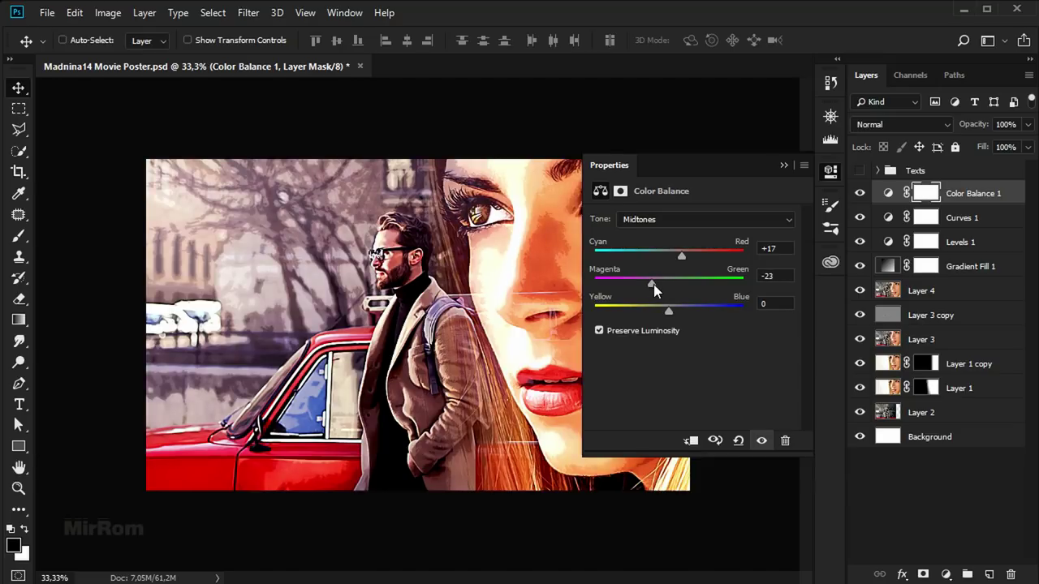
{"action": "left_click_drag", "start_coordinate": [668, 312], "coordinate": [662, 313]}
{"action": "left_click", "coordinate": [761, 440]}
{"action": "left_click", "coordinate": [783, 165]}
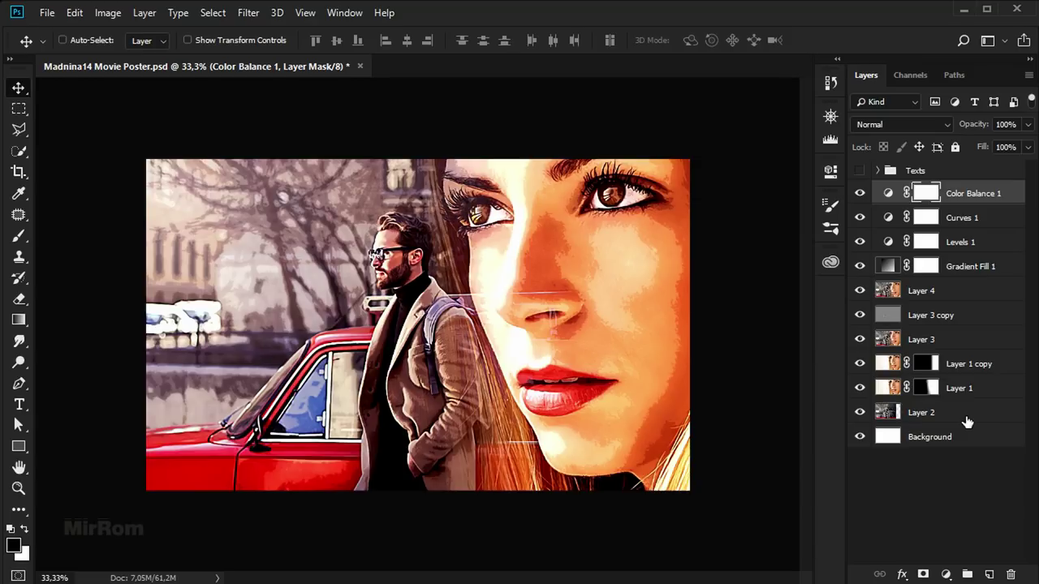
{"action": "left_click", "coordinate": [945, 575]}
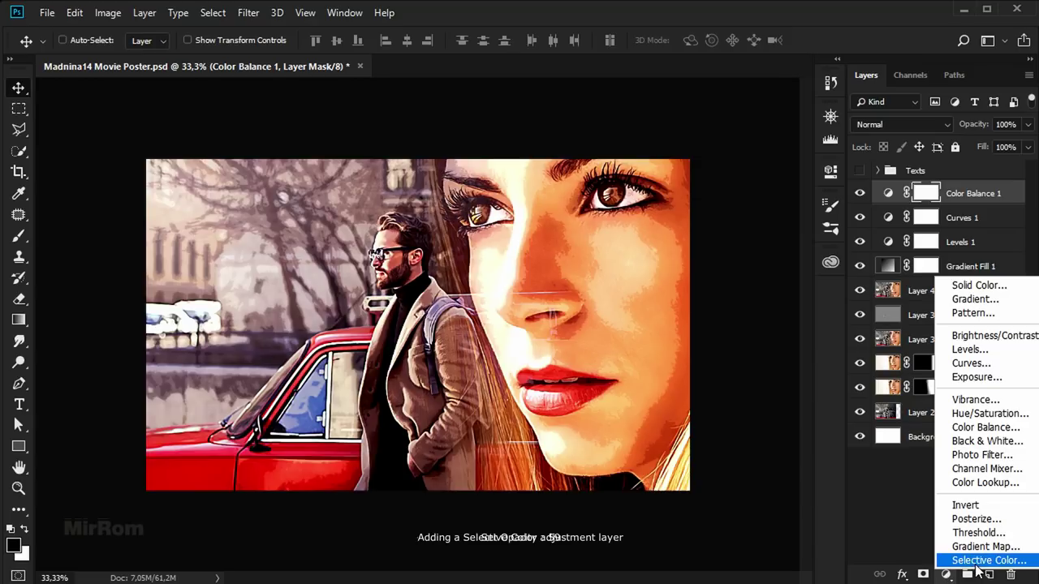
Add a Selective Color layer with Reds set to Cyan +17, Magenta -14, Yellow -23, Black +23.
{"action": "left_click", "coordinate": [977, 566]}
{"action": "left_click_drag", "start_coordinate": [583, 394], "coordinate": [641, 396]}
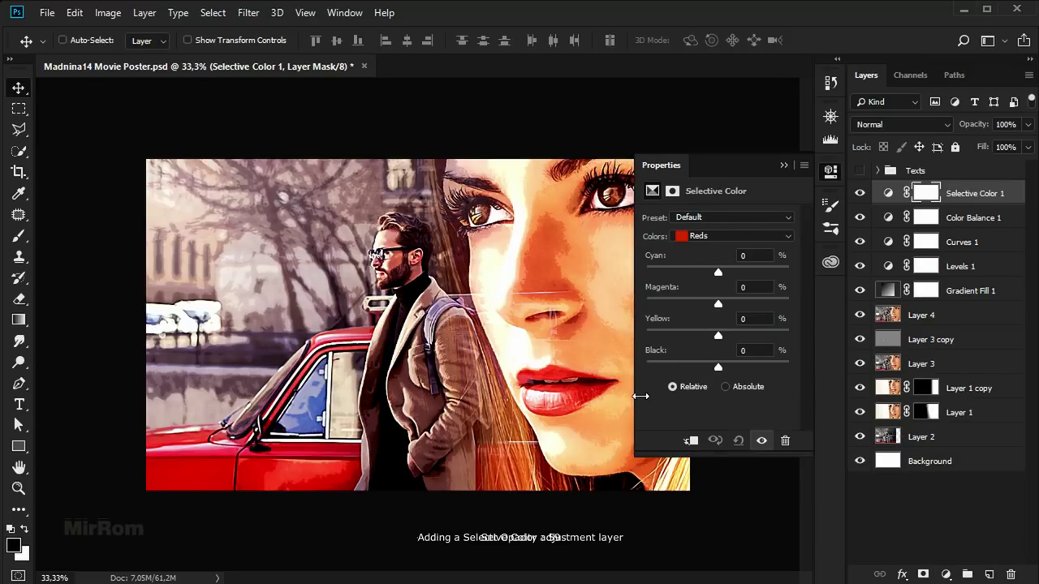
{"action": "left_click", "coordinate": [776, 237]}
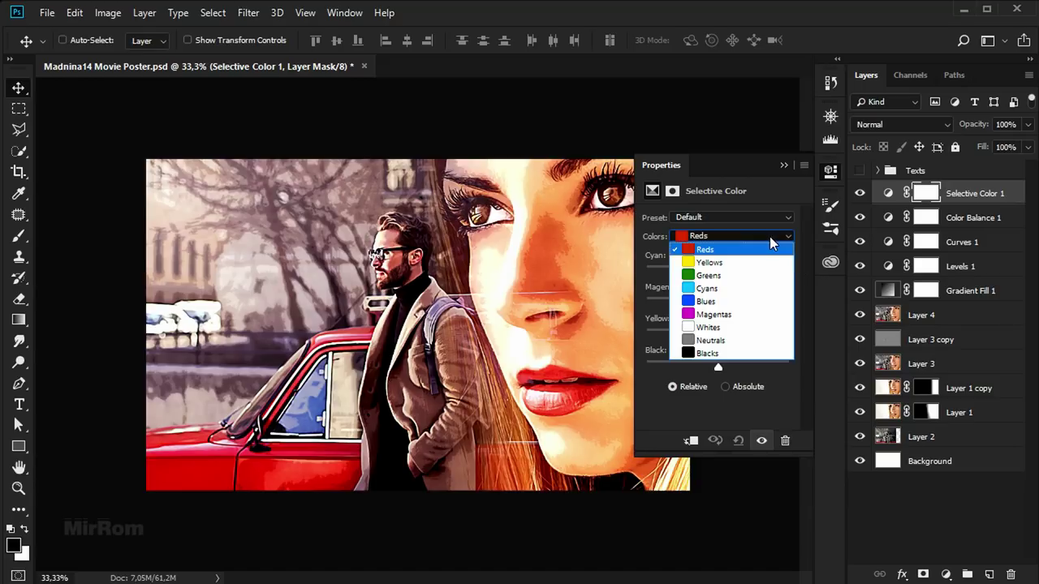
{"action": "left_click", "coordinate": [751, 253]}
{"action": "left_click_drag", "start_coordinate": [719, 272], "coordinate": [729, 272]}
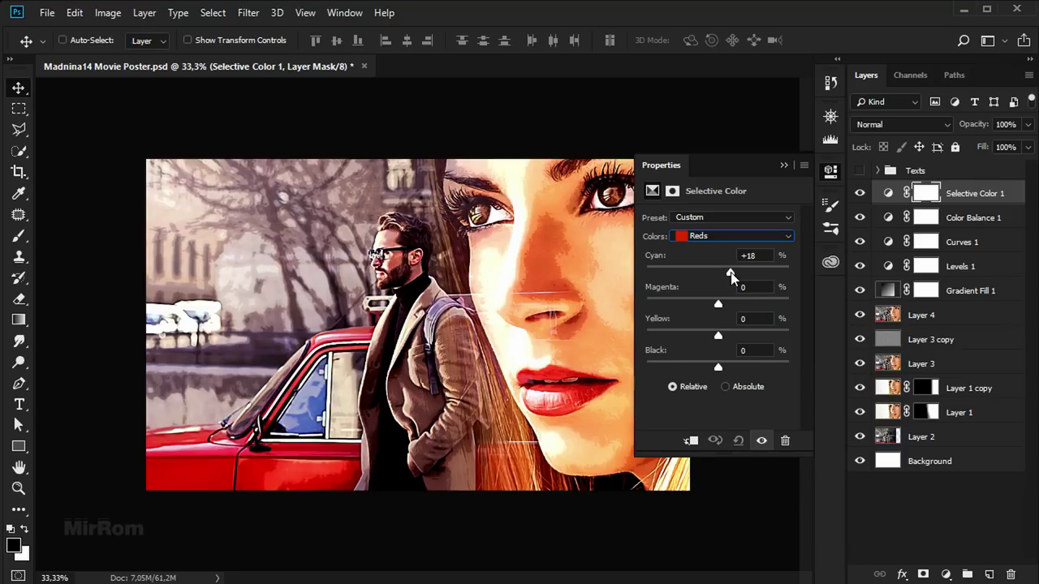
{"action": "mouse_move", "coordinate": [717, 304]}
{"action": "left_mouse_down"}
{"action": "mouse_move", "coordinate": [707, 304]}
{"action": "mouse_move", "coordinate": [702, 336]}
{"action": "left_mouse_up"}
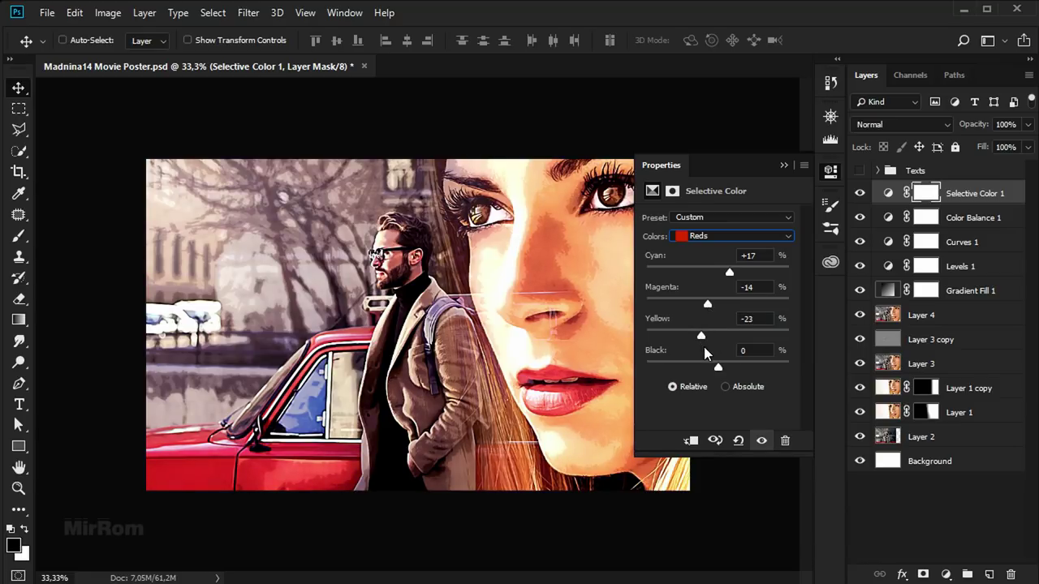
{"action": "left_click_drag", "start_coordinate": [718, 366], "coordinate": [735, 373]}
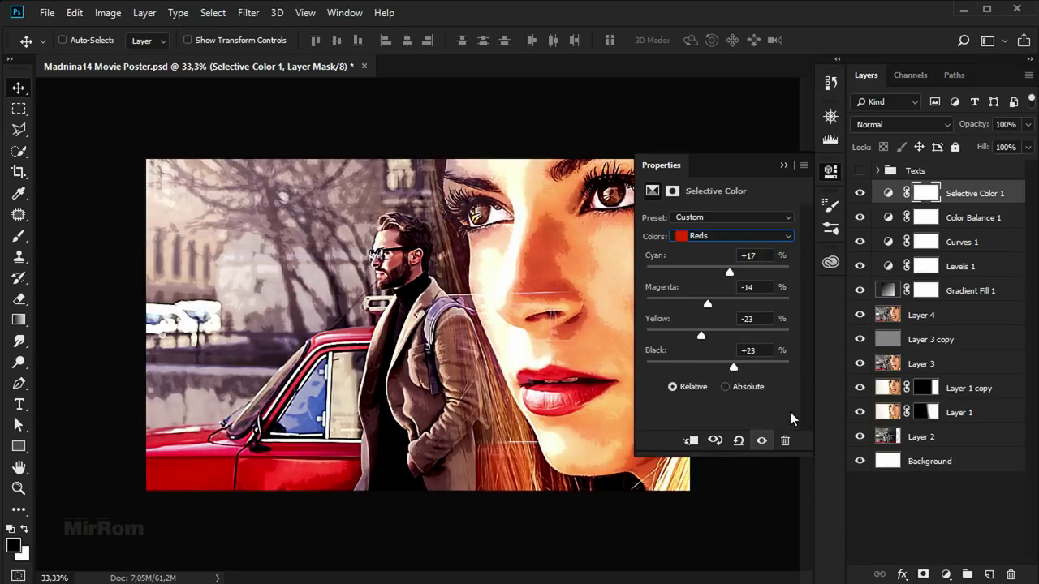
Adjust the Neutrals to Magenta +2, Yellow -14 and Black -7.
{"action": "left_click", "coordinate": [773, 238]}
{"action": "left_click", "coordinate": [772, 345]}
{"action": "left_click_drag", "start_coordinate": [717, 305], "coordinate": [709, 336]}
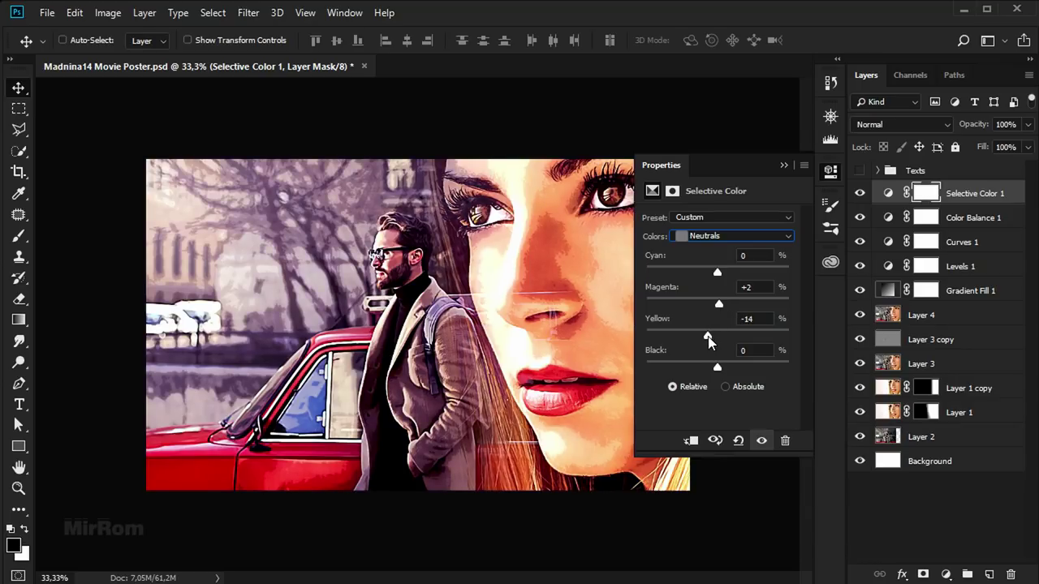
{"action": "left_click_drag", "start_coordinate": [716, 370], "coordinate": [713, 370]}
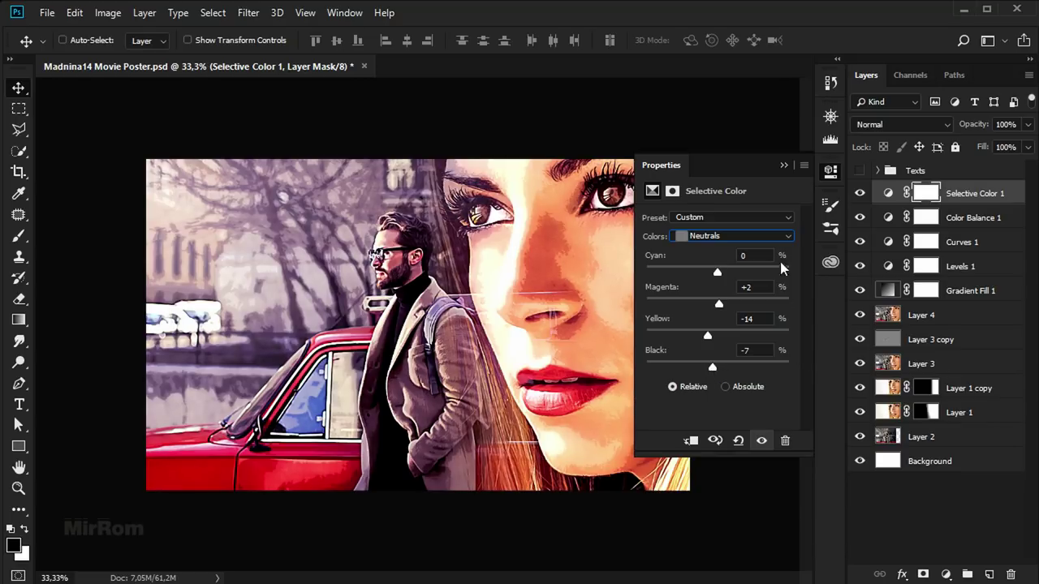
Set the Blacks' Yellow to -11 and compare the poster with and without the adjustment.
{"action": "left_click", "coordinate": [785, 236]}
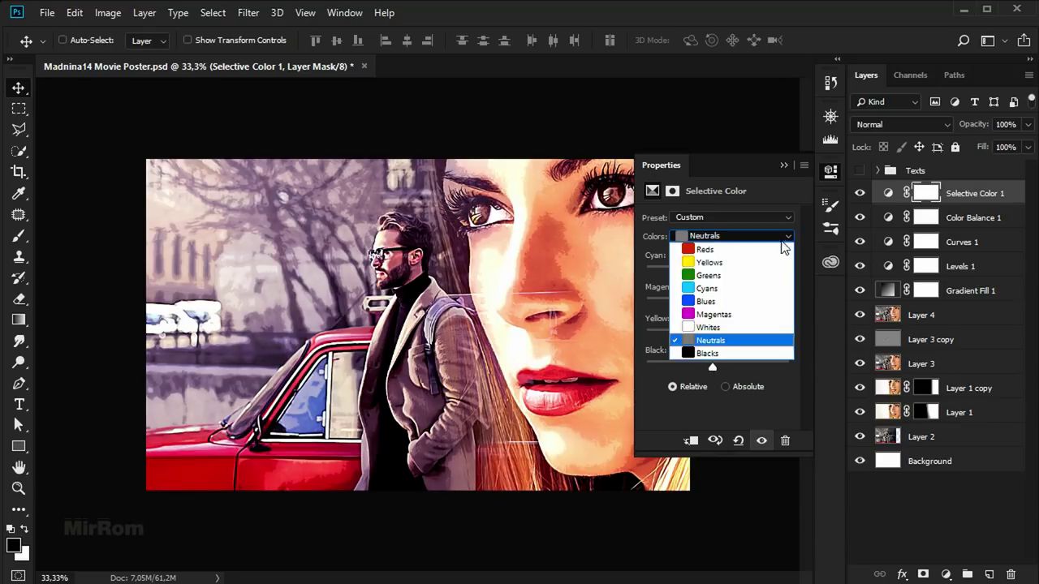
{"action": "left_click", "coordinate": [761, 356]}
{"action": "left_click_drag", "start_coordinate": [718, 337], "coordinate": [709, 337]}
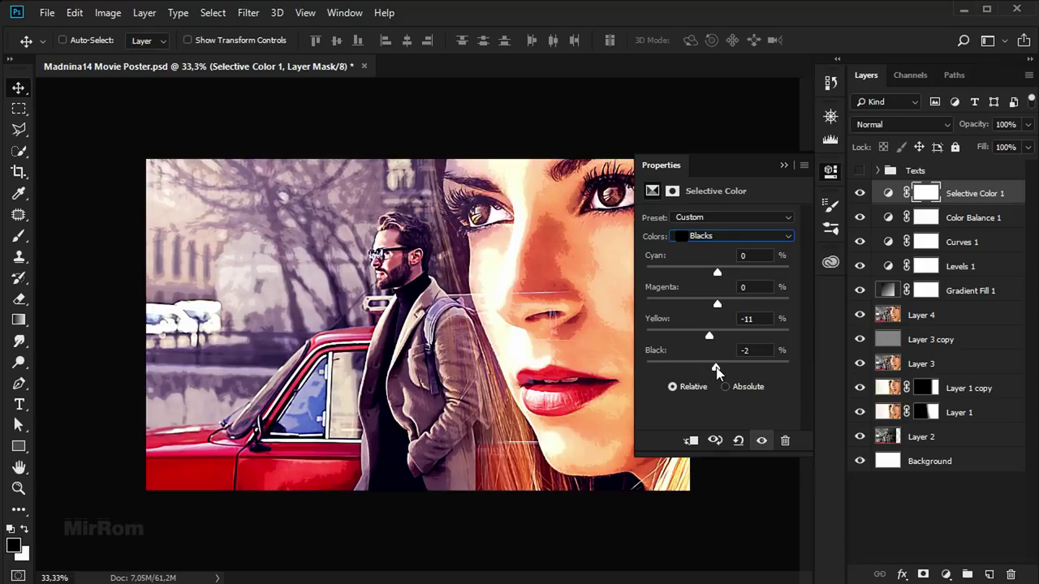
{"action": "left_click", "coordinate": [761, 439]}
{"action": "left_click", "coordinate": [783, 166]}
Close the Selective Color settings and add a Gradient Map adjustment layer.
{"action": "left_click", "coordinate": [995, 200]}
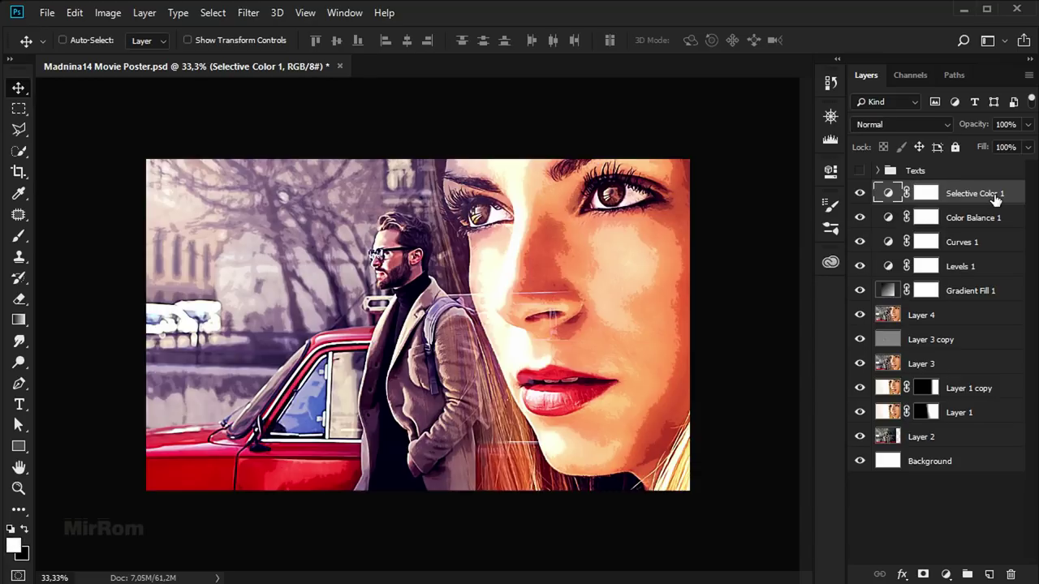
{"action": "left_click", "coordinate": [860, 195]}
{"action": "left_click", "coordinate": [947, 575]}
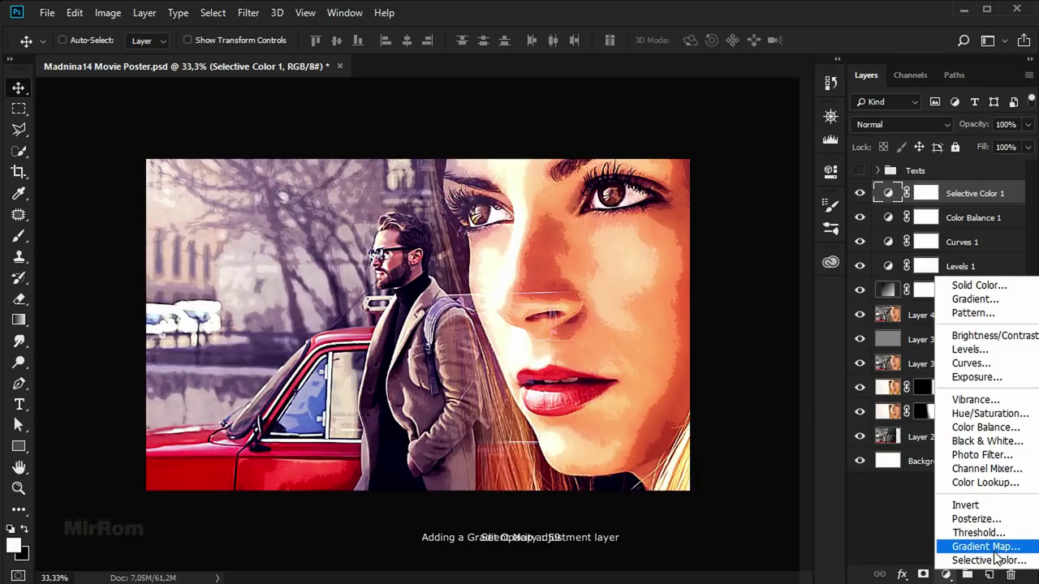
{"action": "left_click", "coordinate": [995, 552]}
Apply the brown gradient preset and set its dark stop to #383332.
{"action": "left_click", "coordinate": [764, 223]}
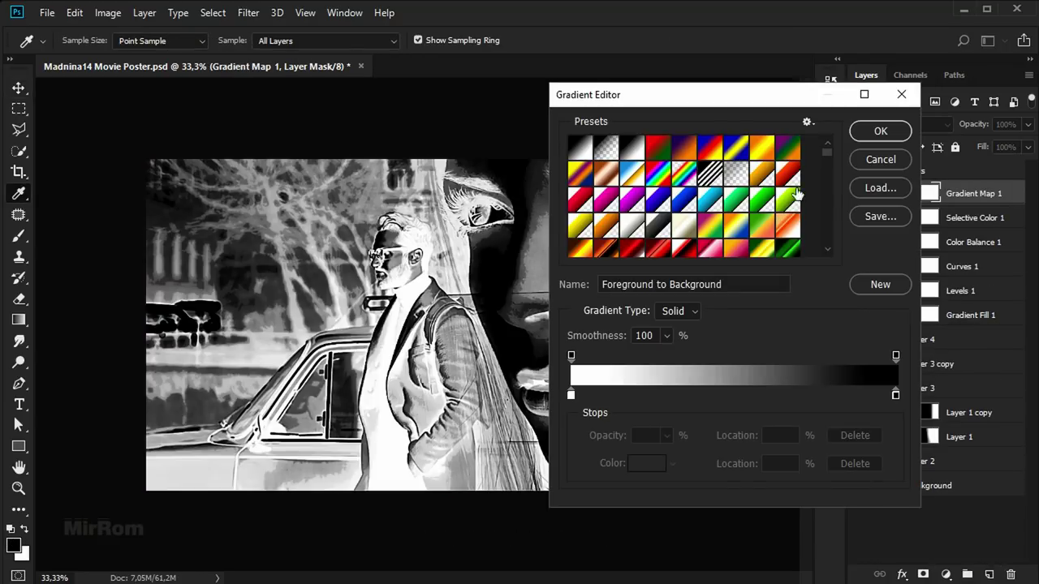
{"action": "left_click_drag", "start_coordinate": [825, 151], "coordinate": [825, 229]}
{"action": "left_click", "coordinate": [684, 244]}
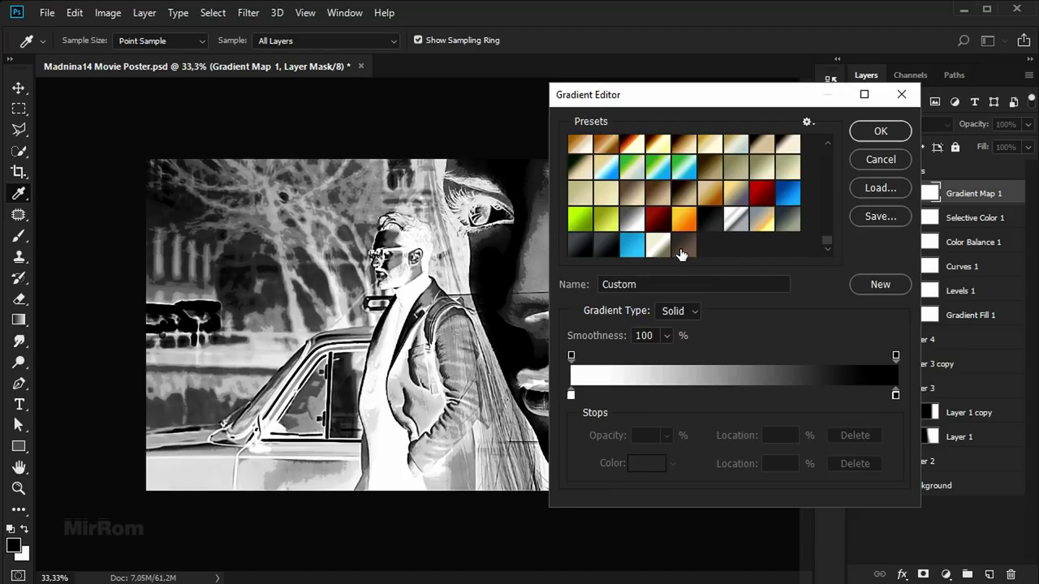
{"action": "left_click", "coordinate": [571, 395]}
{"action": "left_click", "coordinate": [647, 464]}
{"action": "type", "text": "383332"}
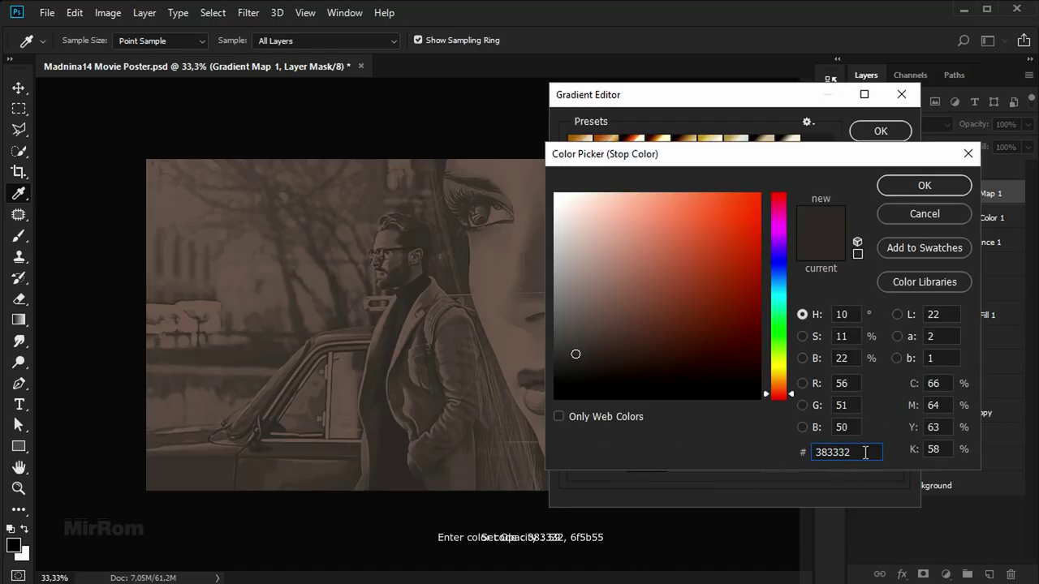
{"action": "left_click", "coordinate": [920, 185]}
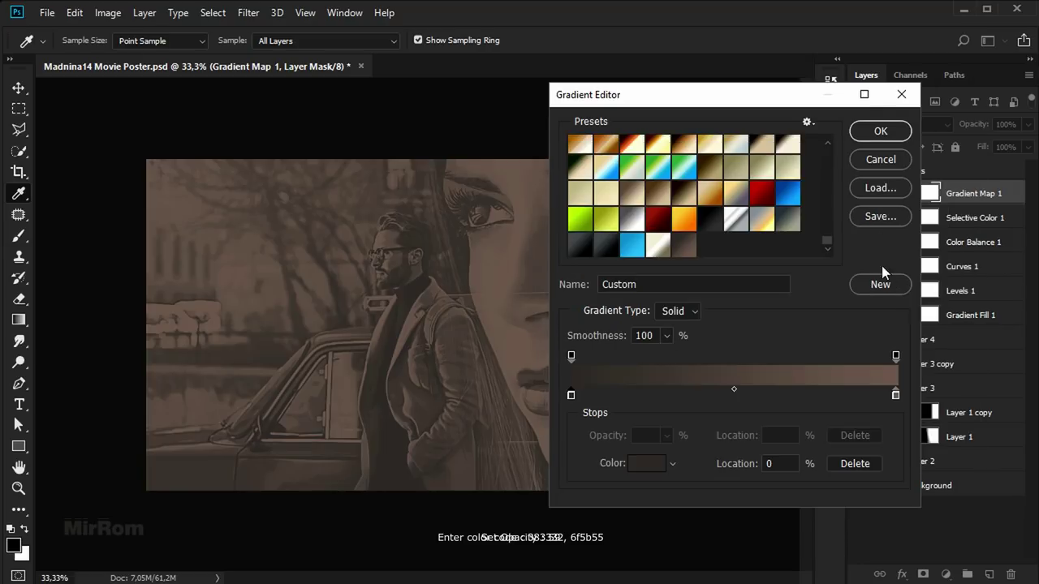
Set the light stop to #6f5b55 and apply the edited gradient to the map.
{"action": "left_click", "coordinate": [895, 395]}
{"action": "left_click", "coordinate": [647, 463]}
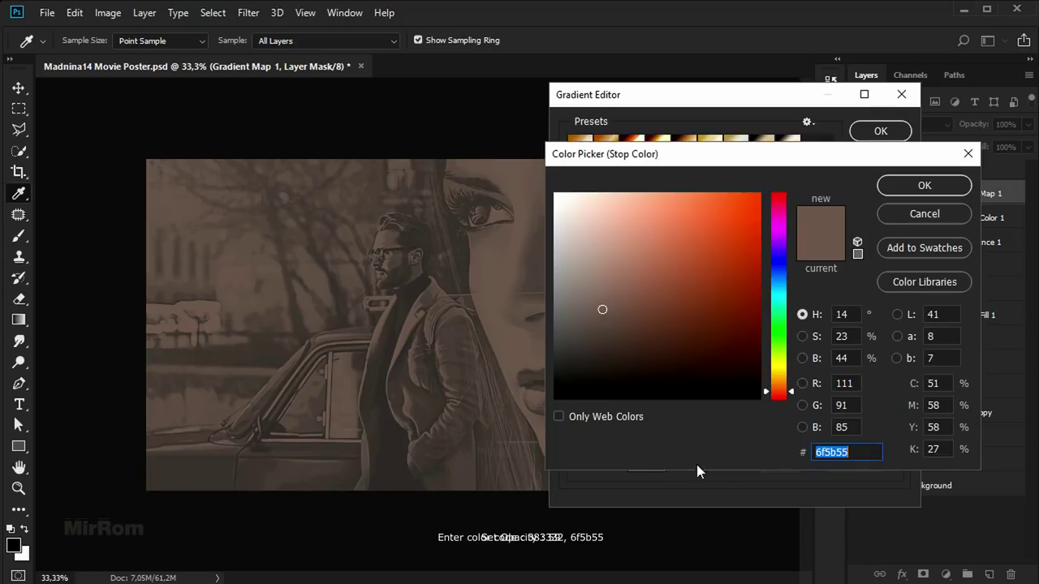
{"action": "left_click", "coordinate": [853, 452]}
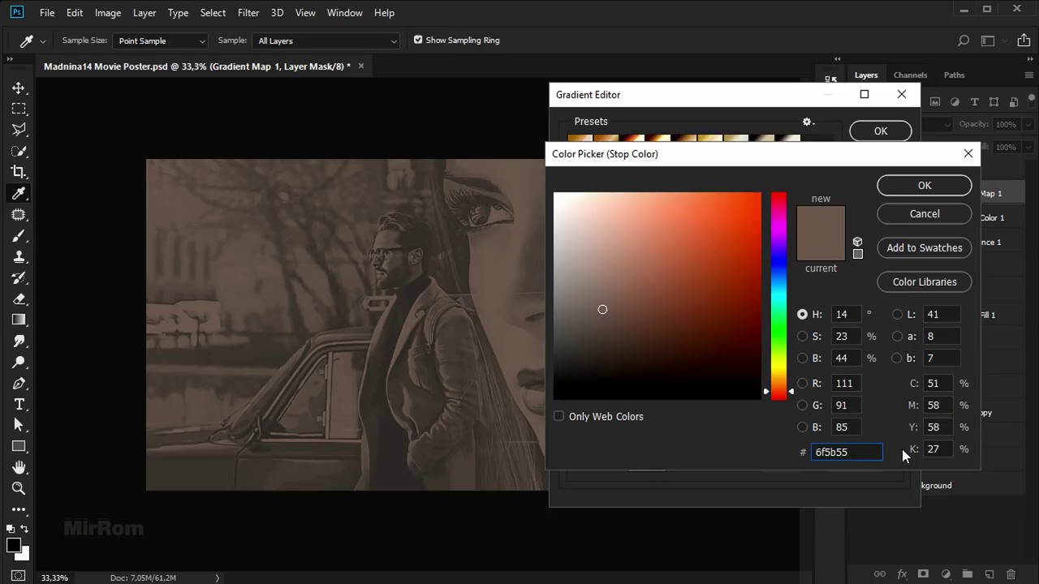
{"action": "left_click", "coordinate": [906, 187]}
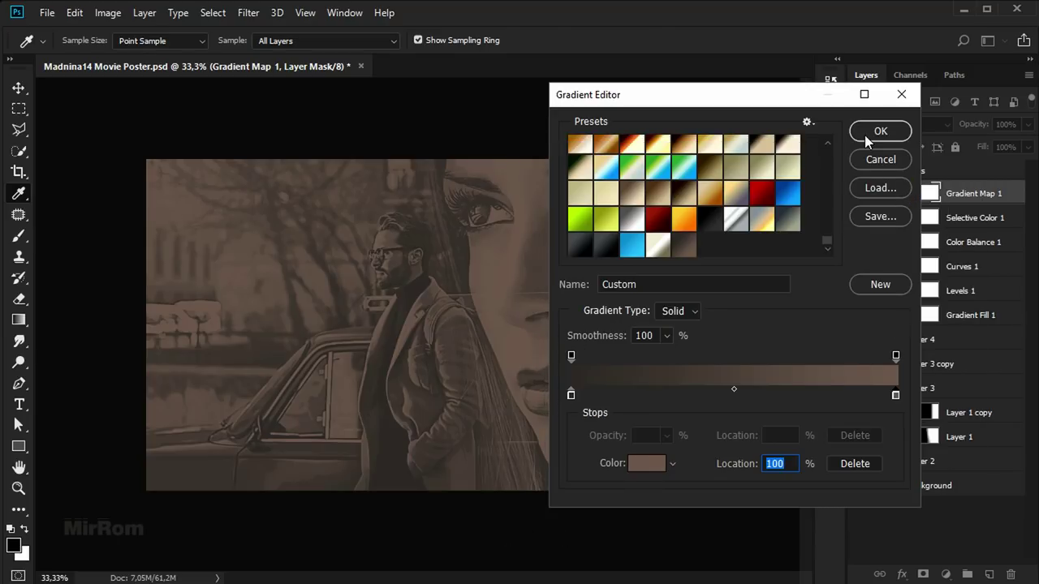
{"action": "left_click", "coordinate": [865, 135]}
{"action": "left_click", "coordinate": [785, 166]}
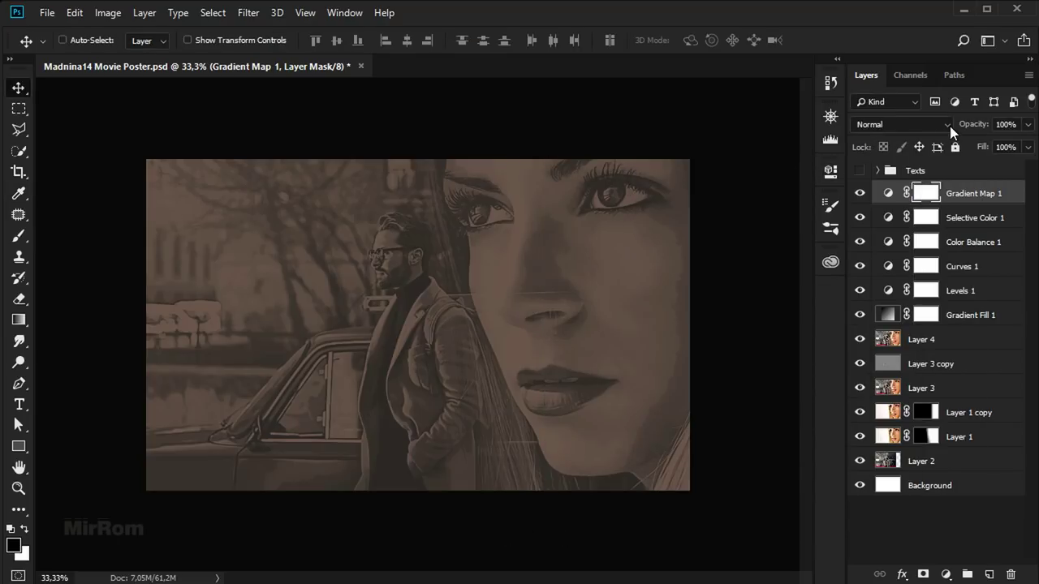
{"action": "left_click", "coordinate": [949, 126]}
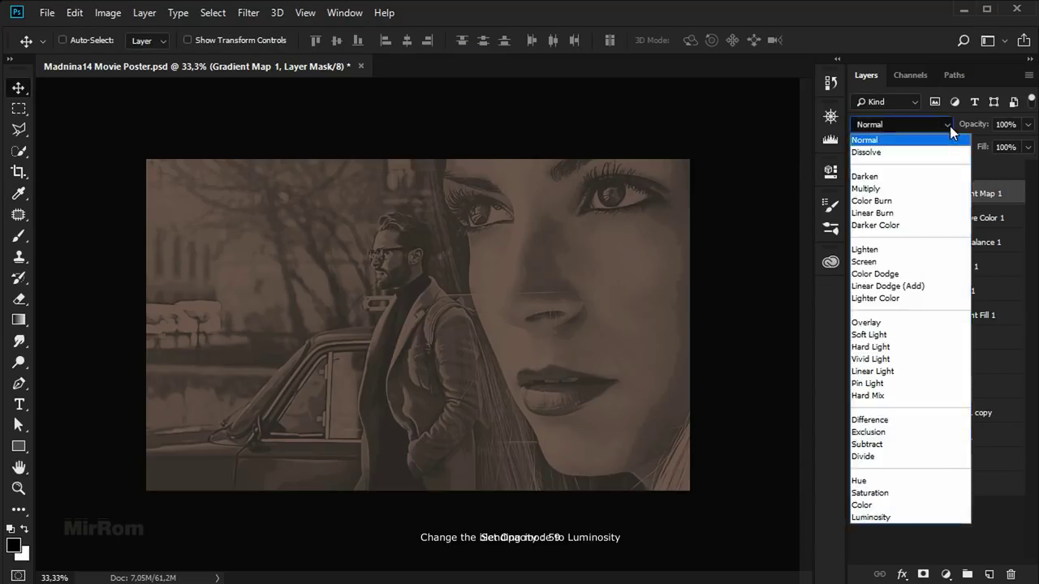
Set Gradient Map 1 to Luminosity blending at about 63% opacity.
{"action": "left_click", "coordinate": [916, 517]}
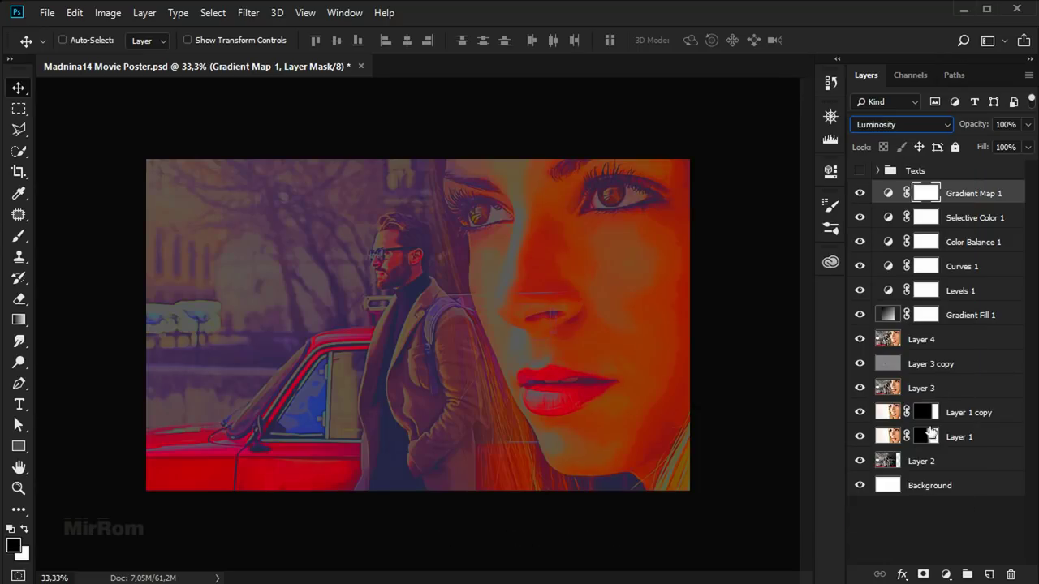
{"action": "left_click", "coordinate": [1027, 126]}
{"action": "left_click_drag", "start_coordinate": [1028, 133], "coordinate": [1002, 146]}
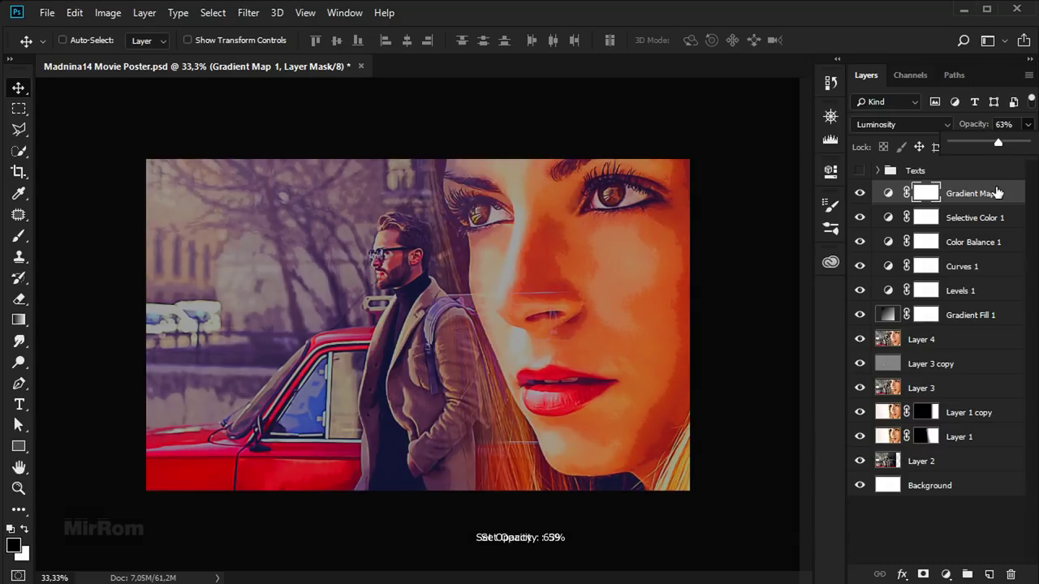
{"action": "left_click", "coordinate": [998, 192]}
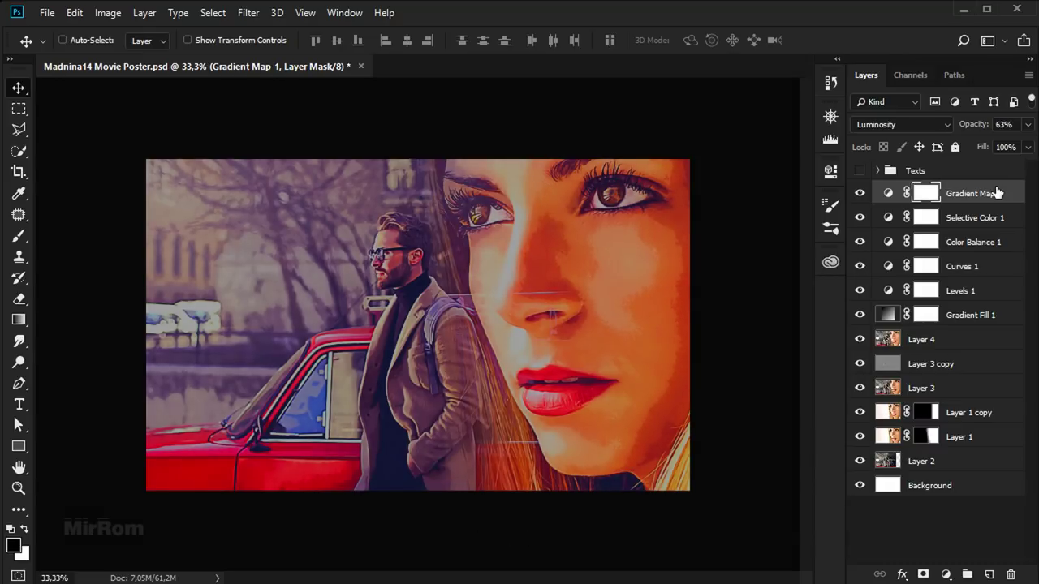
Drag a black-to-white gradient on the Gradient Map 1 mask to fade it off the face's right side.
{"action": "left_click", "coordinate": [931, 198]}
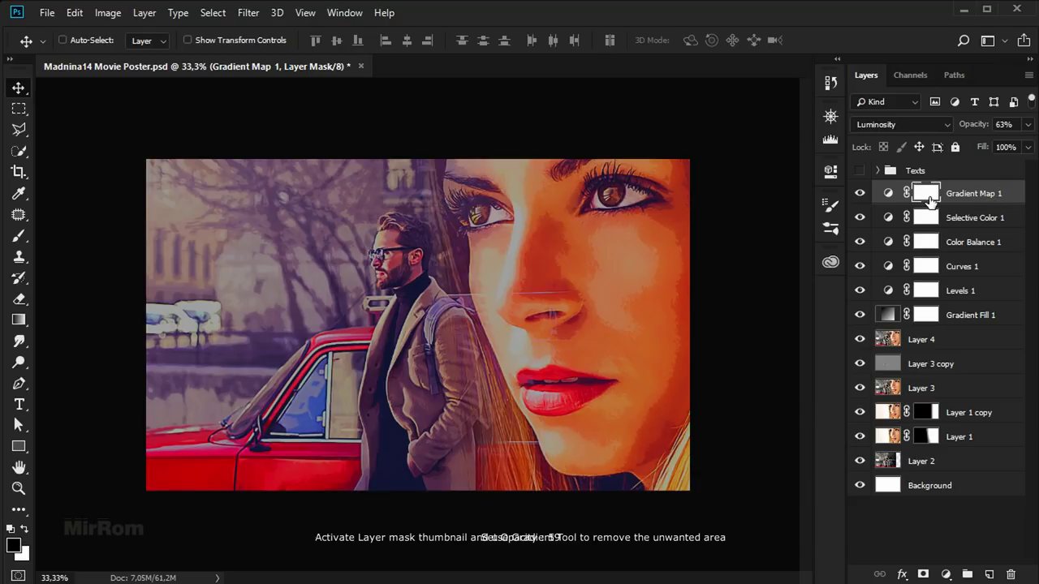
{"action": "left_click", "coordinate": [21, 320]}
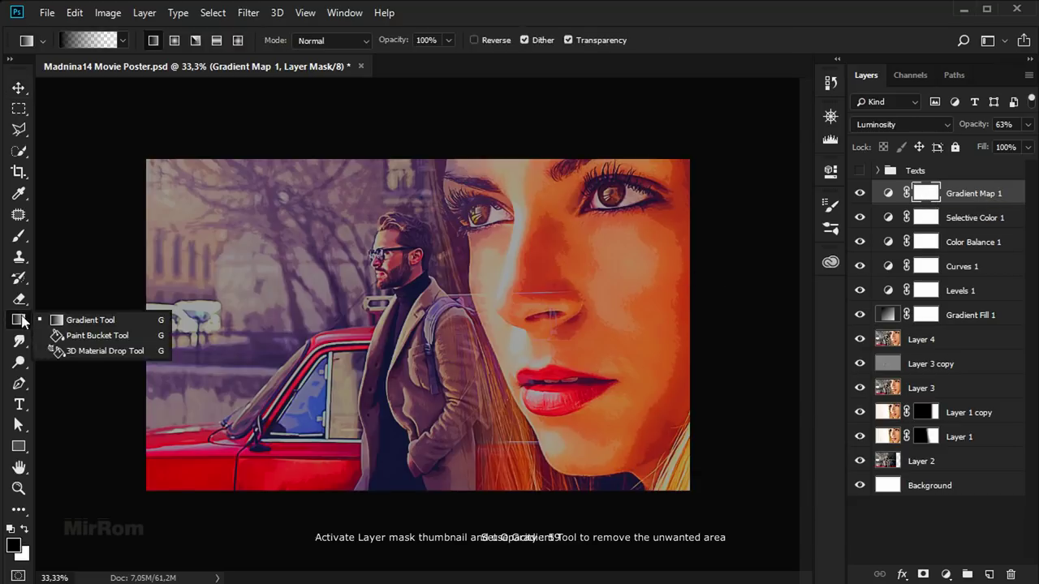
{"action": "left_click", "coordinate": [61, 321]}
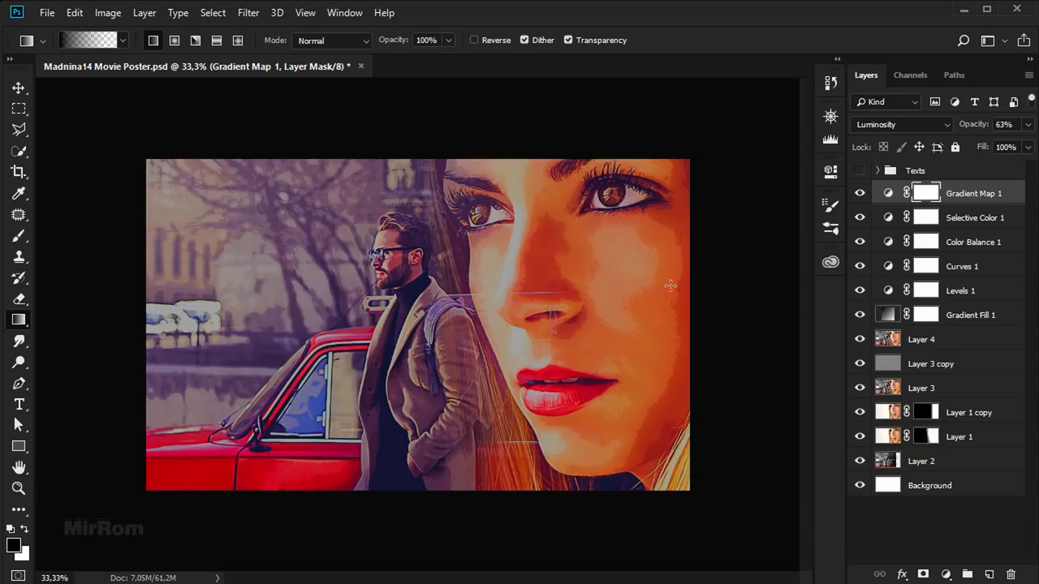
{"action": "mouse_move", "coordinate": [683, 293]}
{"action": "left_mouse_down"}
{"action": "mouse_move", "coordinate": [663, 336]}
{"action": "mouse_move", "coordinate": [432, 371]}
{"action": "left_mouse_up"}
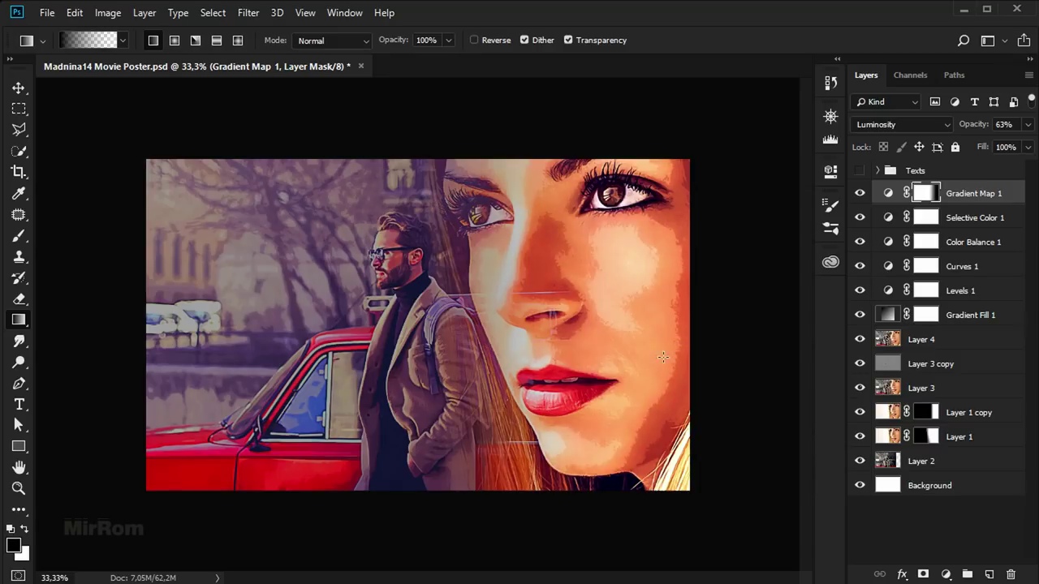
{"action": "left_click_drag", "start_coordinate": [678, 317], "coordinate": [405, 339]}
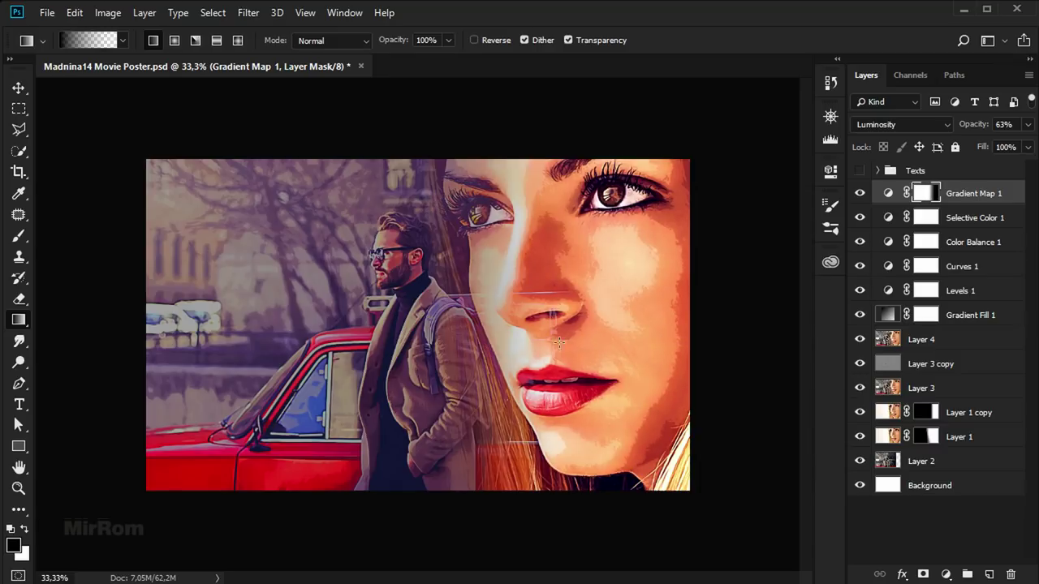
{"action": "left_click", "coordinate": [860, 193]}
{"action": "left_click", "coordinate": [860, 194]}
{"action": "key", "text": "v"}
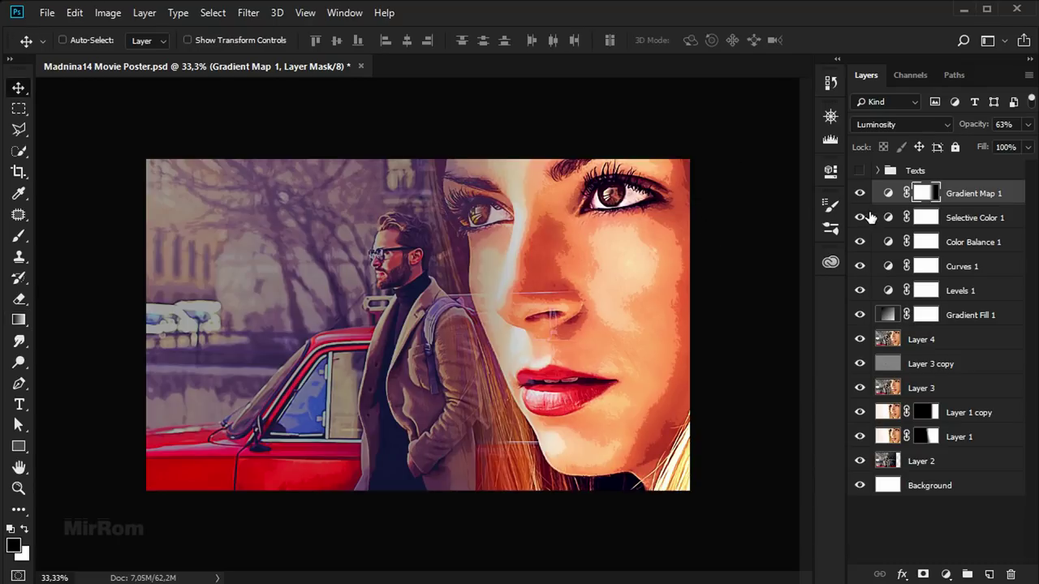
On a new layer, paint a white spot with an 800px soft brush at 100% opacity.
{"action": "left_click", "coordinate": [987, 575]}
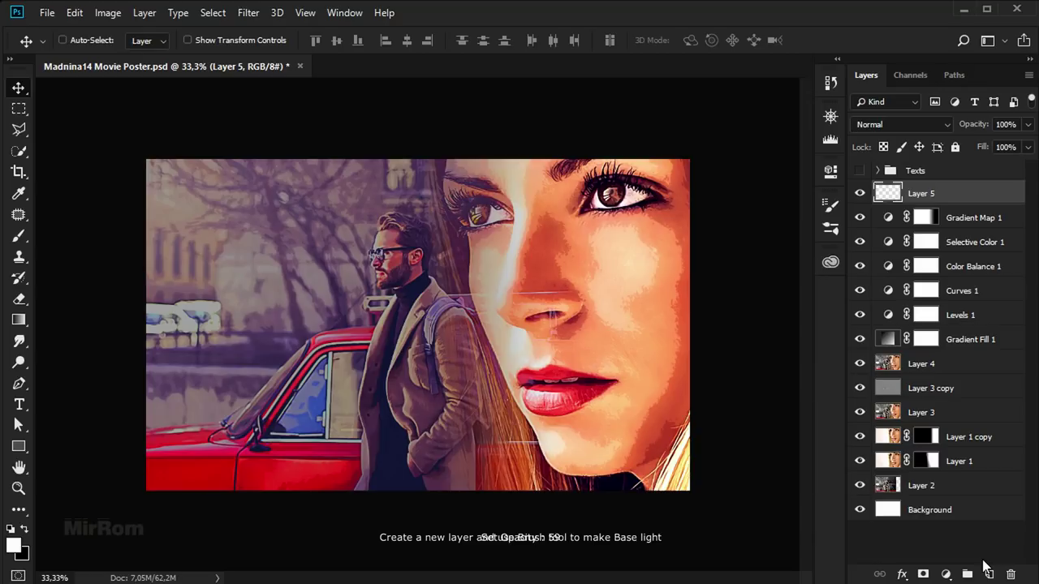
{"action": "left_click_drag", "start_coordinate": [18, 235], "coordinate": [63, 234]}
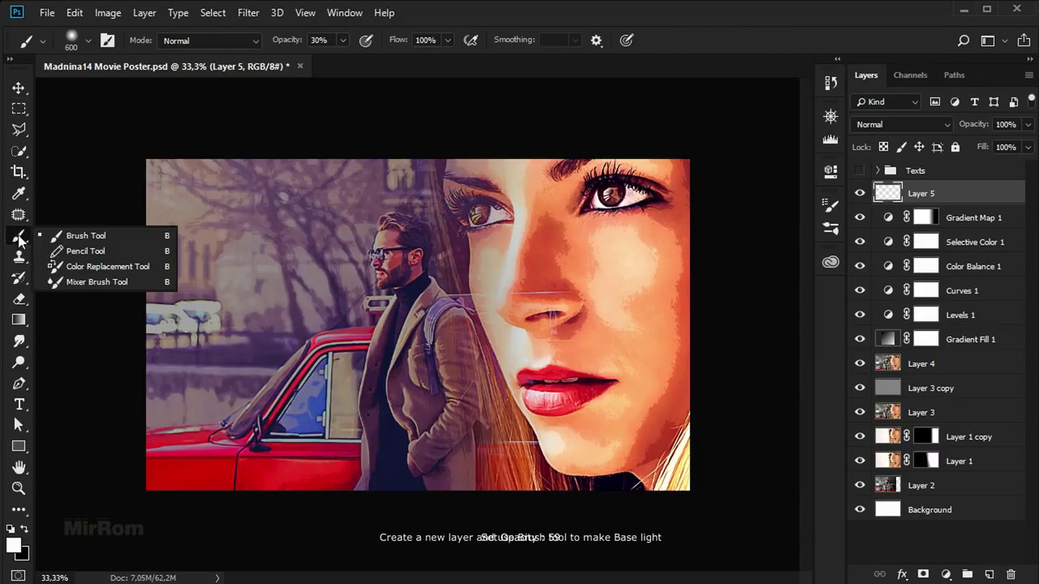
{"action": "left_click", "coordinate": [342, 40]}
{"action": "left_click_drag", "start_coordinate": [354, 58], "coordinate": [395, 59]}
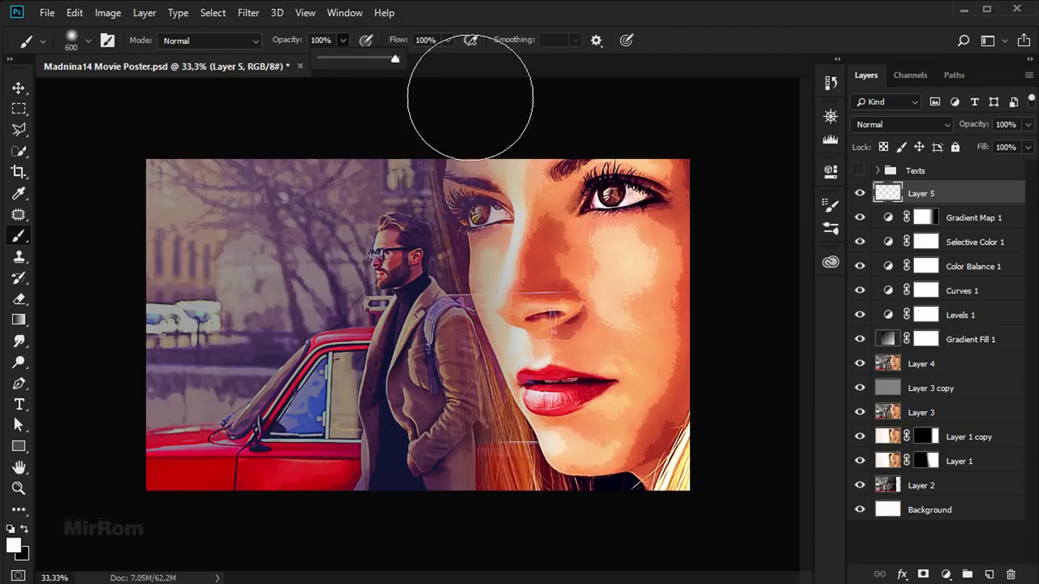
{"action": "key", "text": "bracketright"}
{"action": "key", "text": "bracketright"}
{"action": "left_click", "coordinate": [412, 315]}
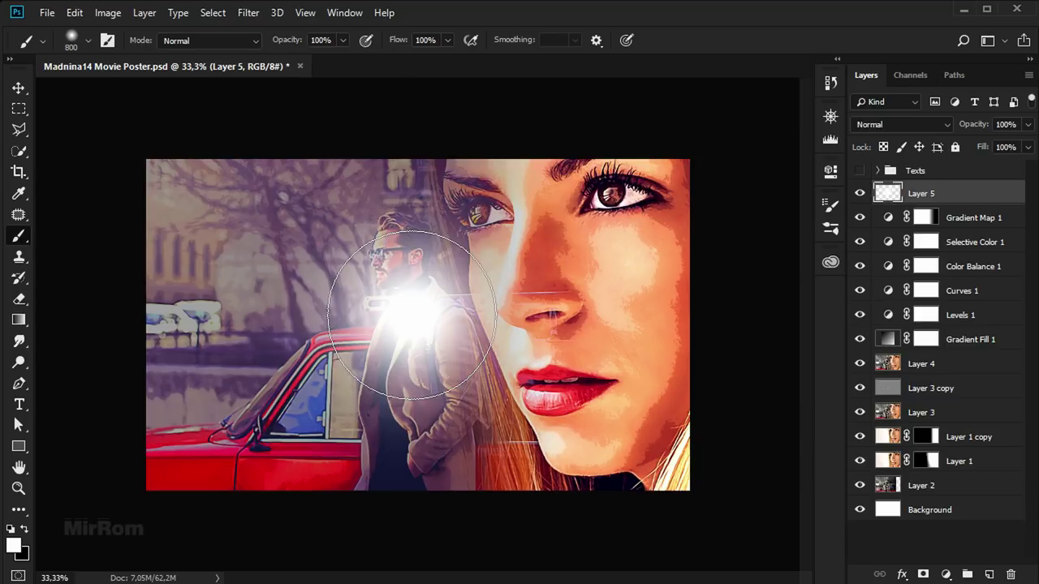
Move the white glow to the poster's left and stretch it wider and taller with Free Transform.
{"action": "key", "text": "v"}
{"action": "left_click_drag", "start_coordinate": [412, 315], "coordinate": [195, 299]}
{"action": "key", "text": "ctrl+t"}
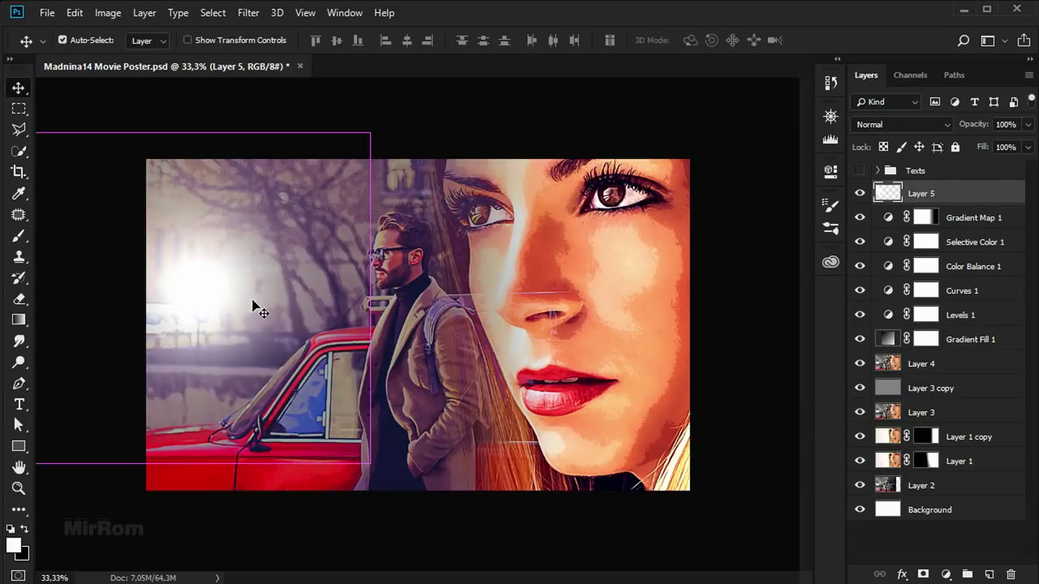
{"action": "left_click_drag", "start_coordinate": [365, 299], "coordinate": [510, 111]}
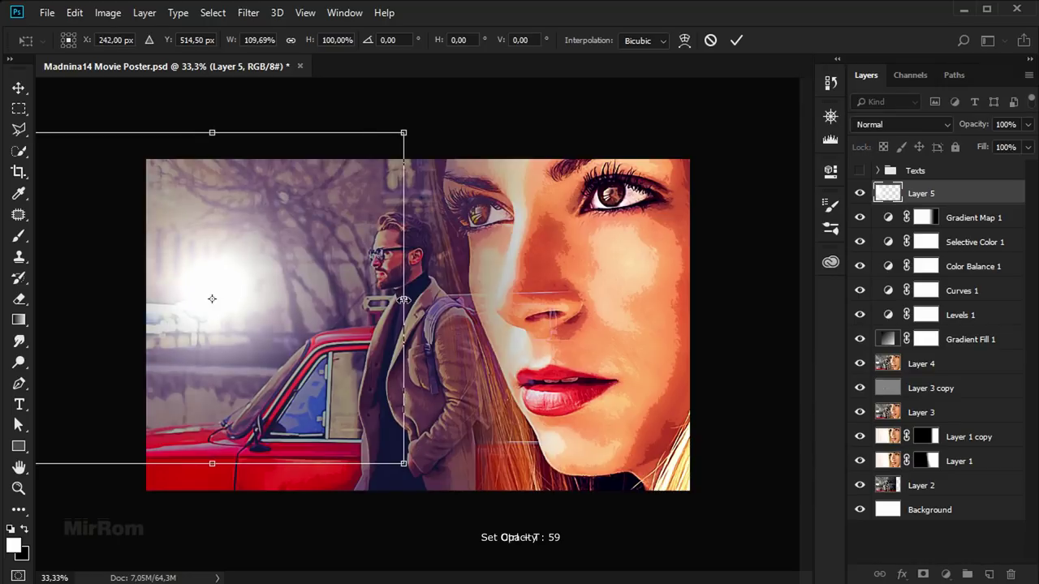
{"action": "left_click_drag", "start_coordinate": [463, 149], "coordinate": [394, 185]}
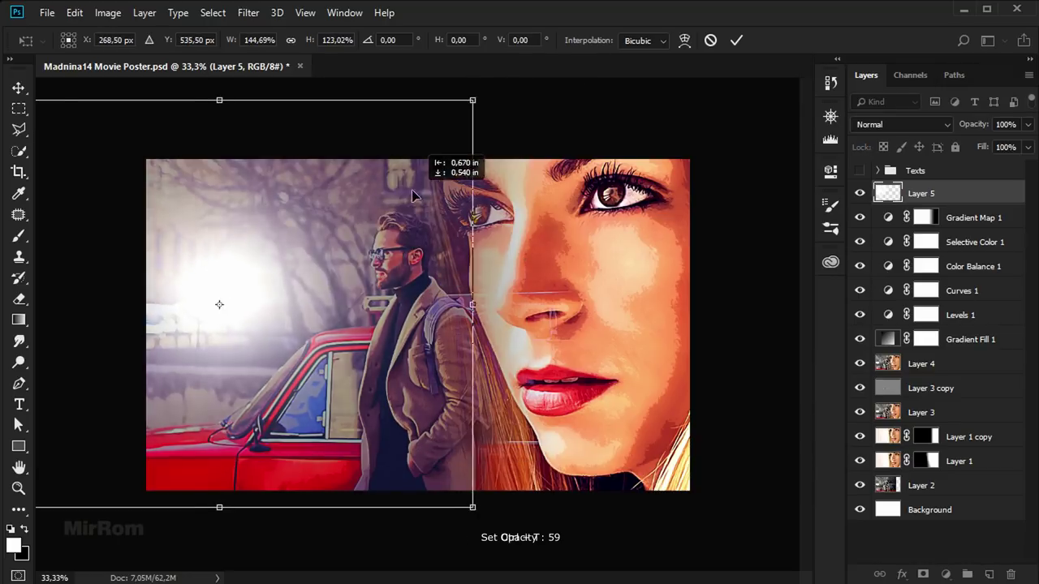
{"action": "left_click_drag", "start_coordinate": [459, 294], "coordinate": [555, 295]}
{"action": "left_click_drag", "start_coordinate": [476, 302], "coordinate": [455, 307]}
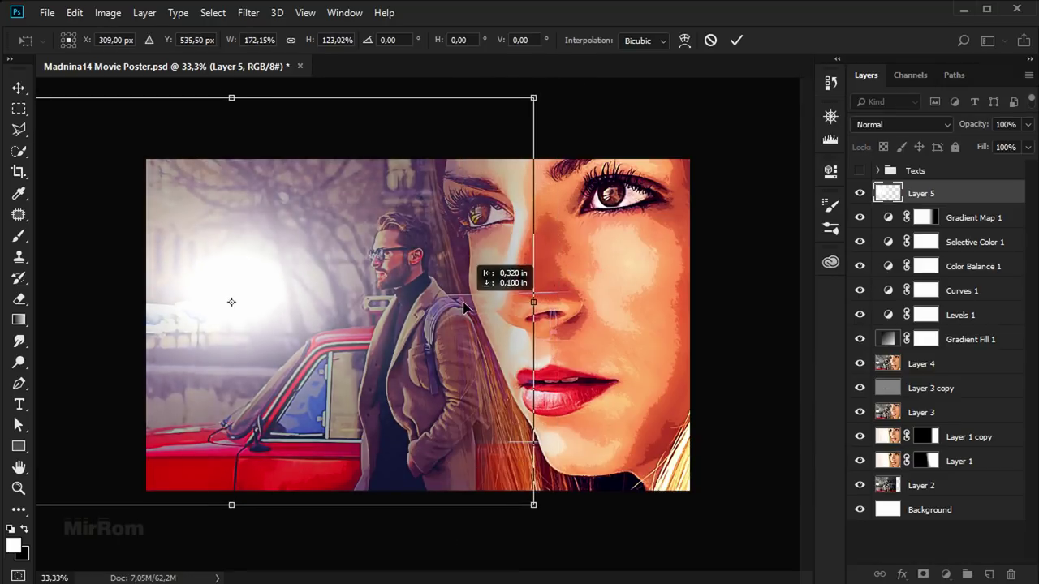
{"action": "key", "text": "Return"}
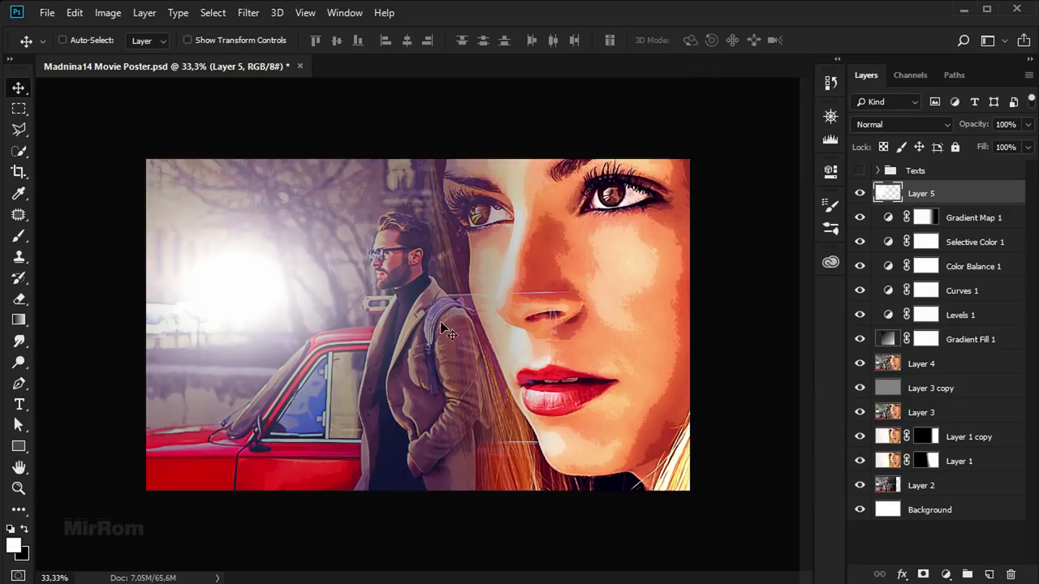
Show the Texts group's MADNINA 14 title and reselect the glow Layer 5.
{"action": "left_click", "coordinate": [859, 170]}
{"action": "left_click", "coordinate": [934, 172]}
{"action": "left_click", "coordinate": [934, 198]}
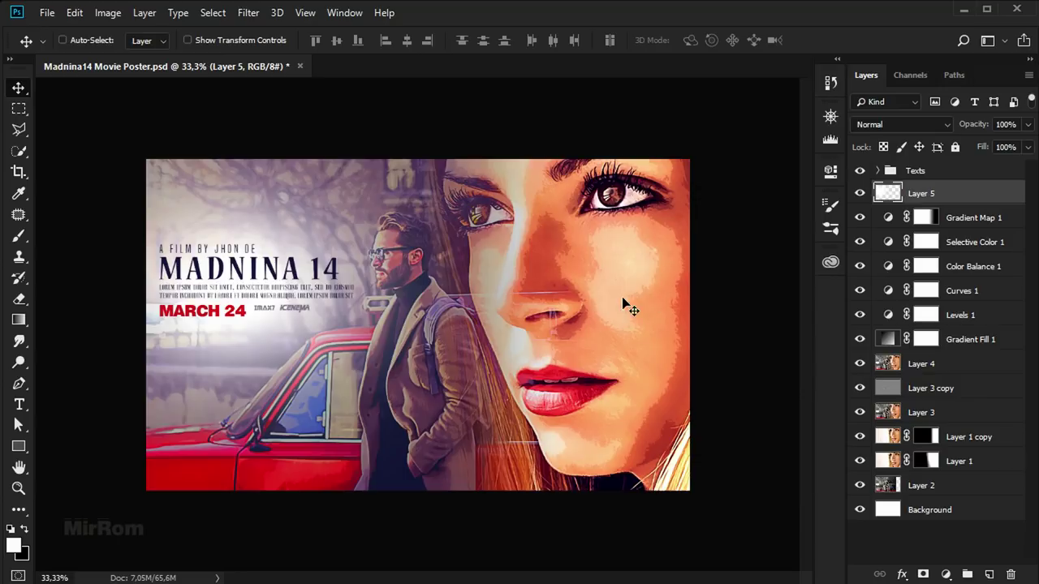
Reshape the glow to about 105% width and 97% height, then lower its opacity to 78%.
{"action": "key", "text": "ctrl+t"}
{"action": "left_click_drag", "start_coordinate": [231, 94], "coordinate": [231, 107]}
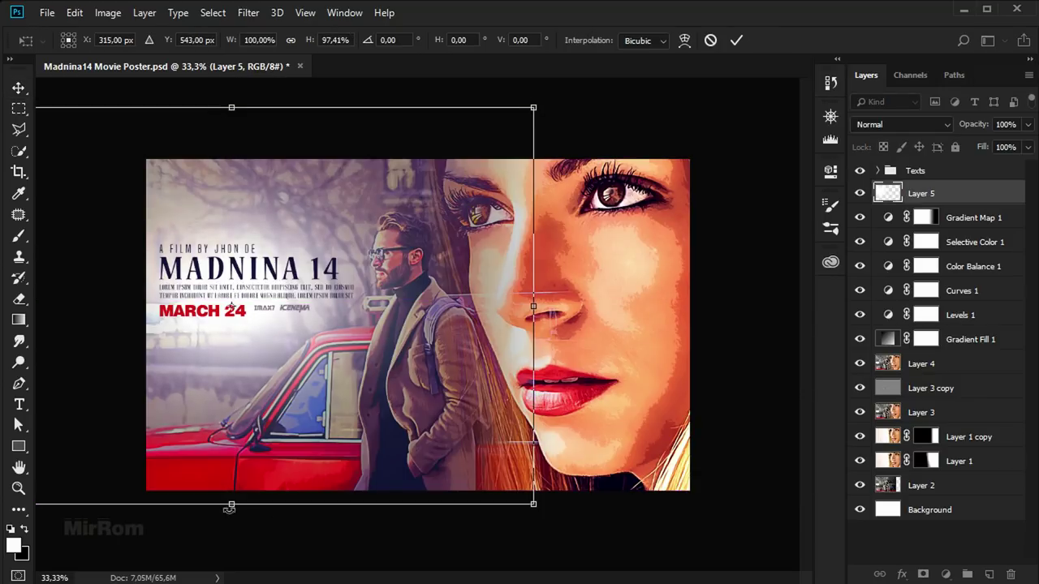
{"action": "left_click_drag", "start_coordinate": [231, 508], "coordinate": [231, 483]}
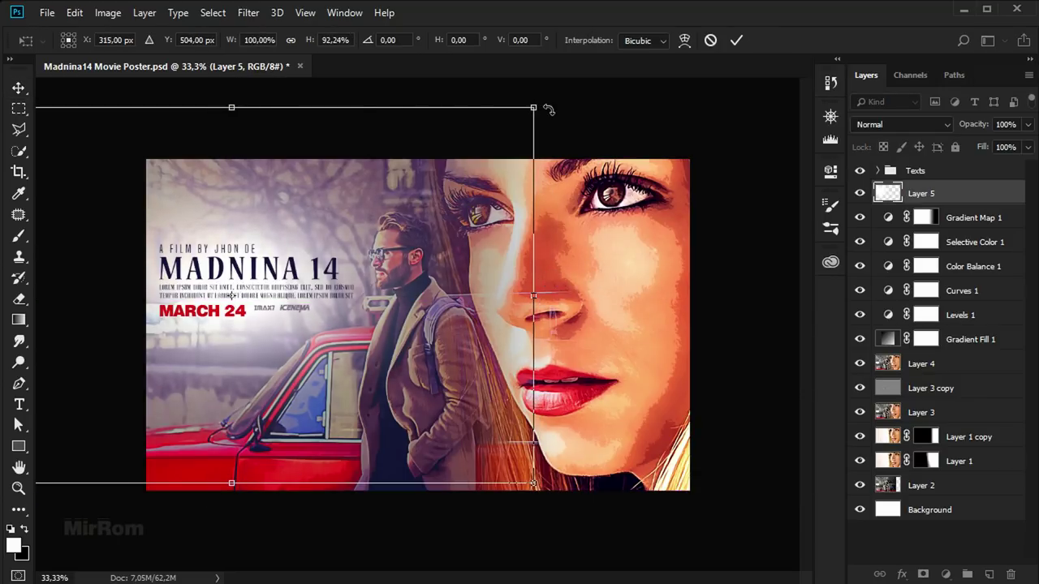
{"action": "left_click_drag", "start_coordinate": [534, 108], "coordinate": [542, 96]}
{"action": "left_click_drag", "start_coordinate": [423, 172], "coordinate": [412, 223]}
{"action": "left_click", "coordinate": [735, 40]}
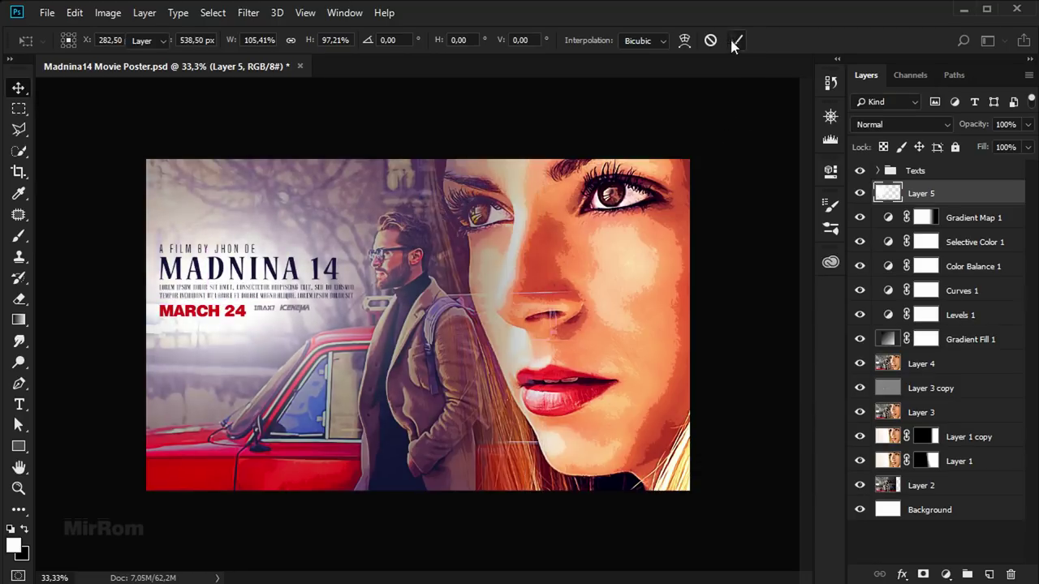
{"action": "left_click_drag", "start_coordinate": [1025, 160], "coordinate": [1013, 150]}
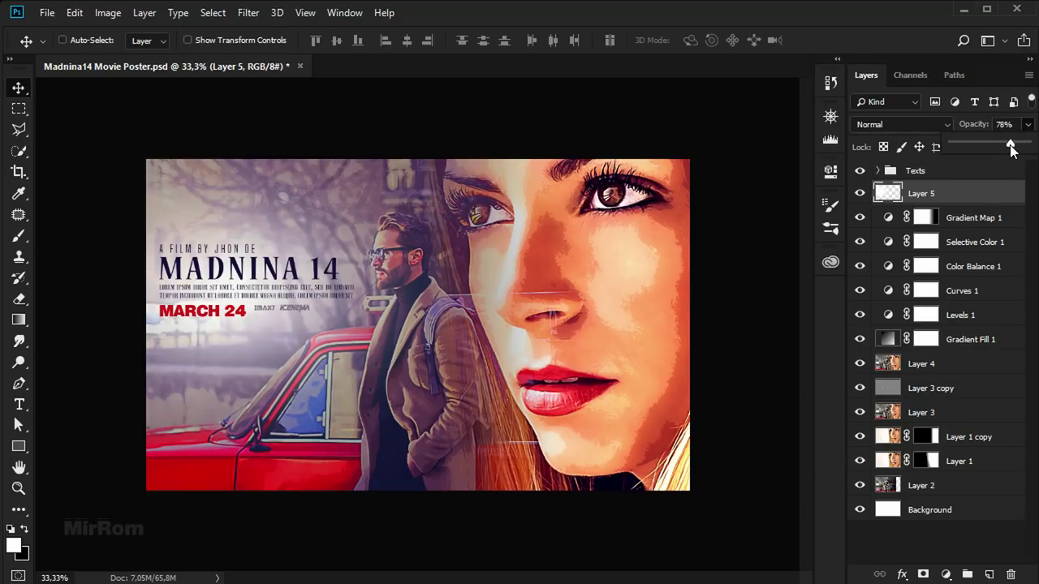
{"action": "left_click", "coordinate": [982, 188]}
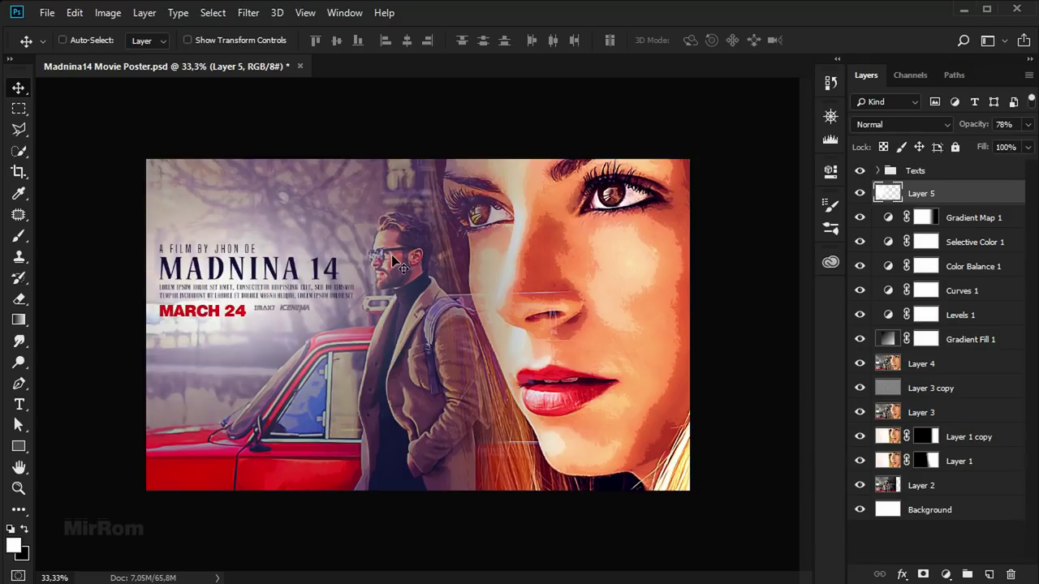